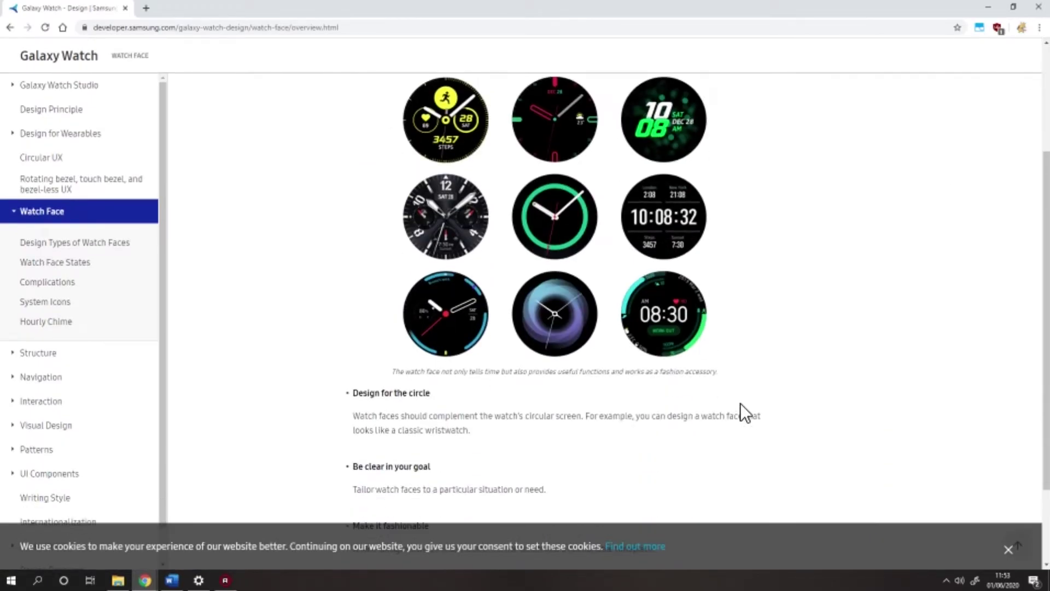
Review the Galaxy Watch design guide's Watch Face overview and its Visual Design, Colors and Iconography pages
{"action": "scroll", "coordinate": [763, 421], "scroll_direction": "down", "scroll_amount": 2}
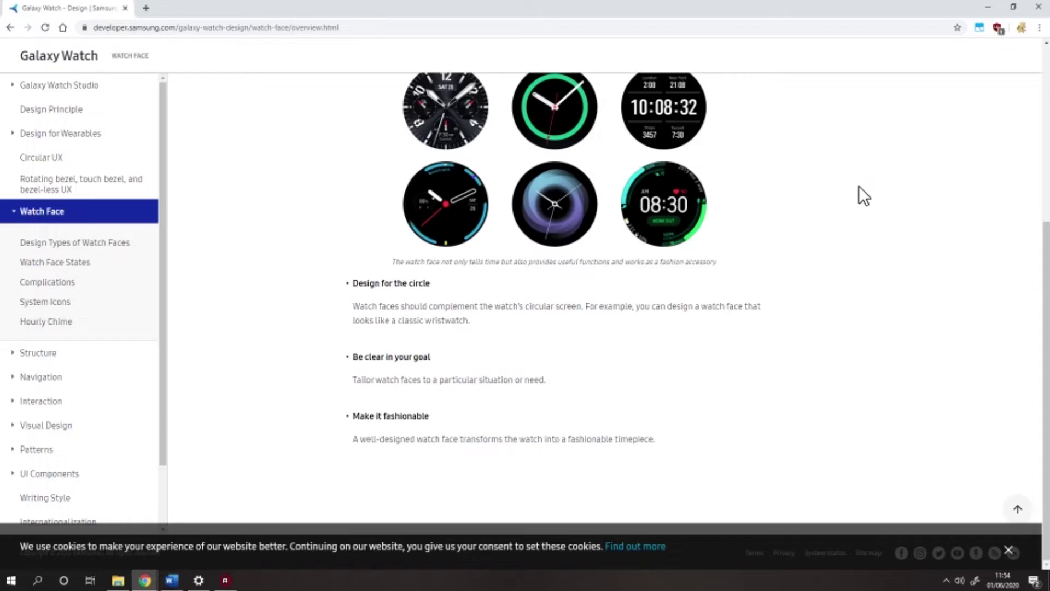
{"action": "scroll", "coordinate": [786, 157], "scroll_direction": "up", "scroll_amount": 1}
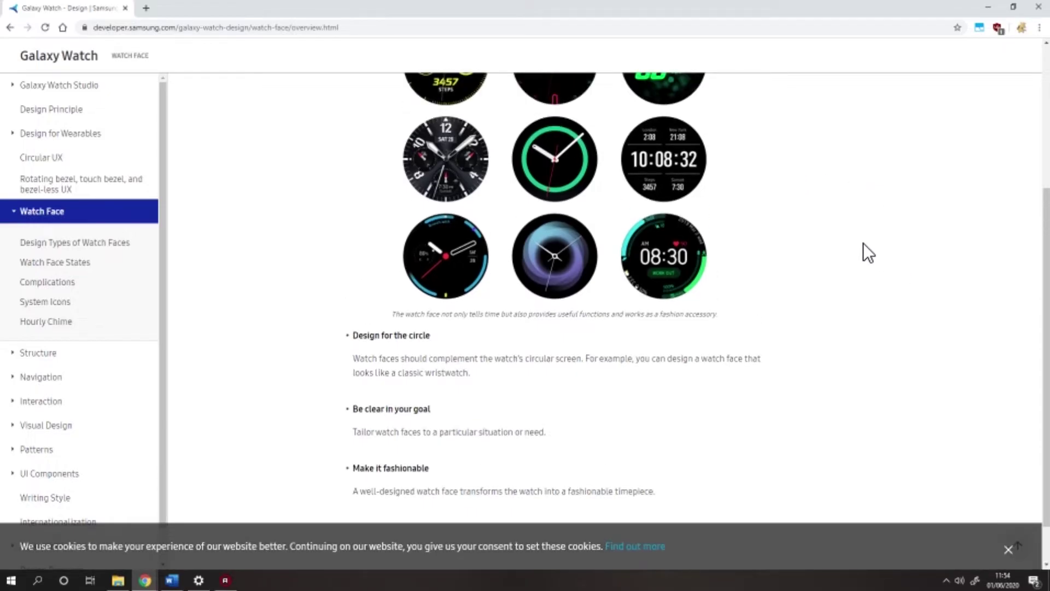
{"action": "scroll", "coordinate": [554, 274], "scroll_direction": "down", "scroll_amount": 1}
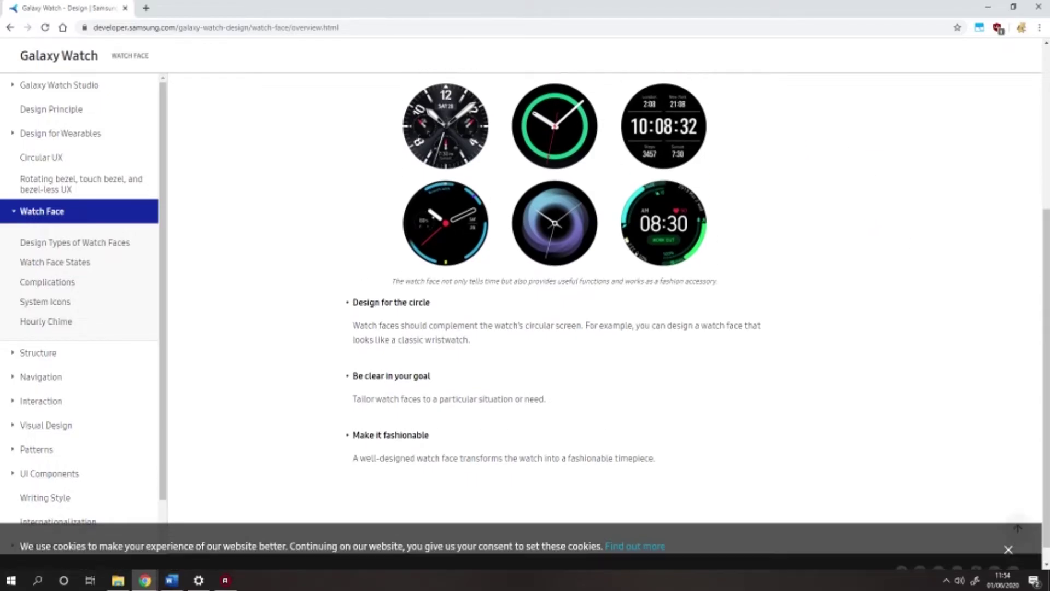
{"action": "left_click", "coordinate": [46, 353]}
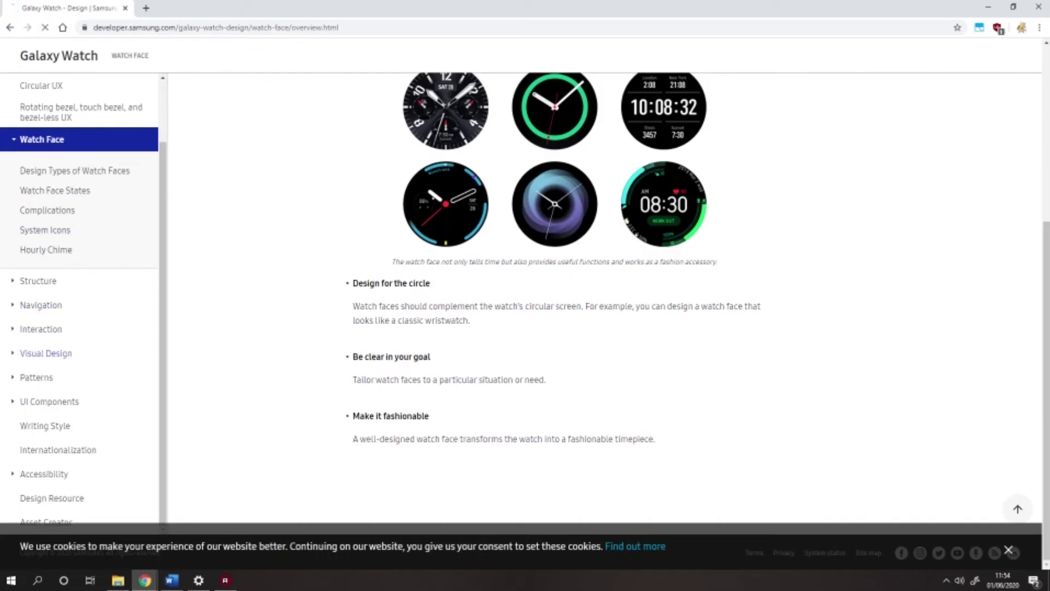
{"action": "scroll", "coordinate": [861, 521], "scroll_direction": "down", "scroll_amount": 3}
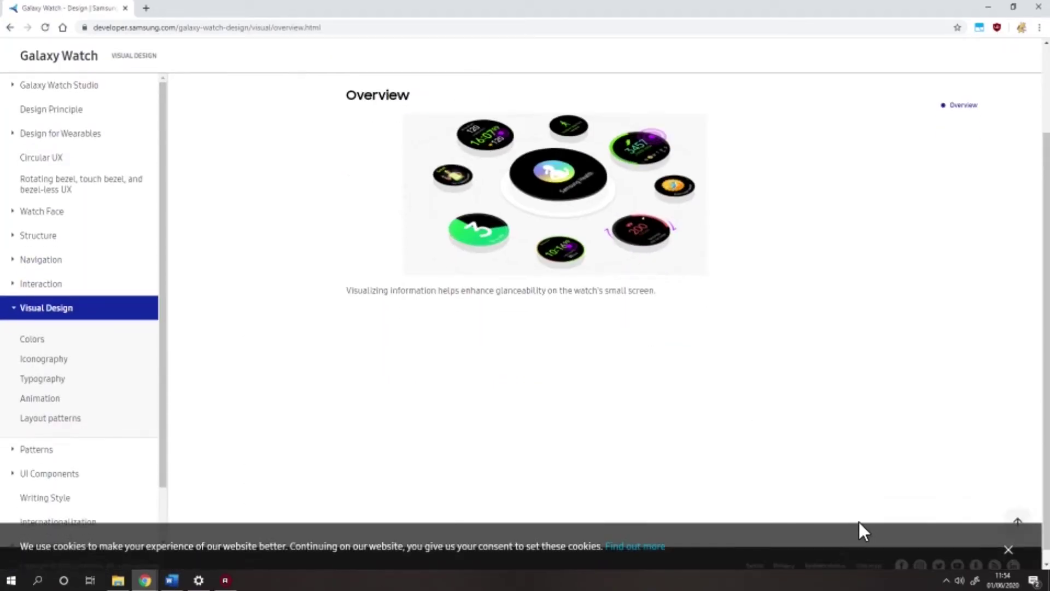
{"action": "left_click", "coordinate": [31, 339]}
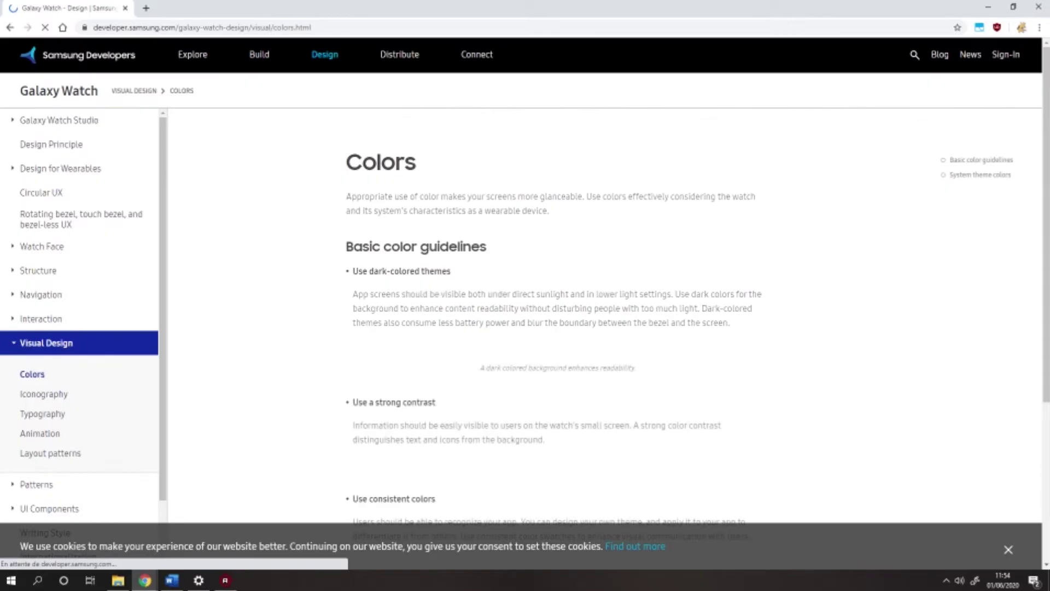
{"action": "left_click", "coordinate": [44, 394]}
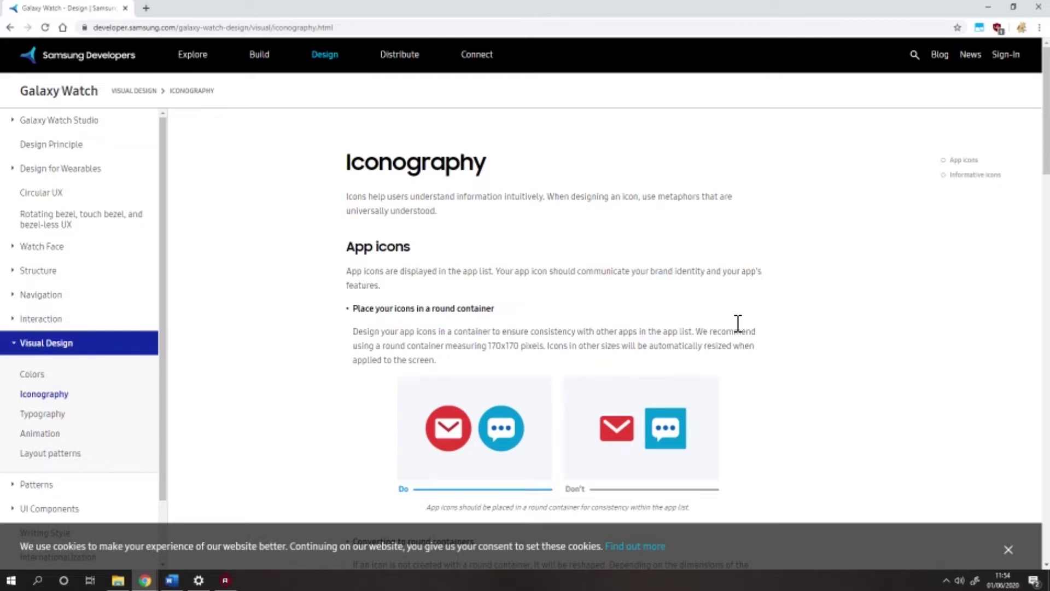
{"action": "scroll", "coordinate": [885, 336], "scroll_direction": "down", "scroll_amount": 3}
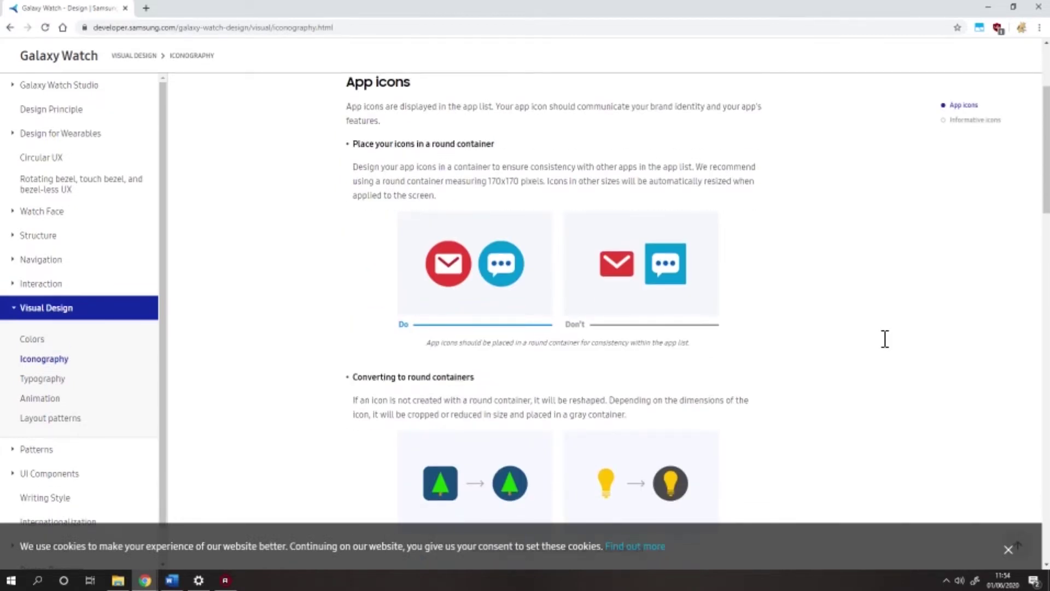
{"action": "scroll", "coordinate": [884, 339], "scroll_direction": "up", "scroll_amount": 3}
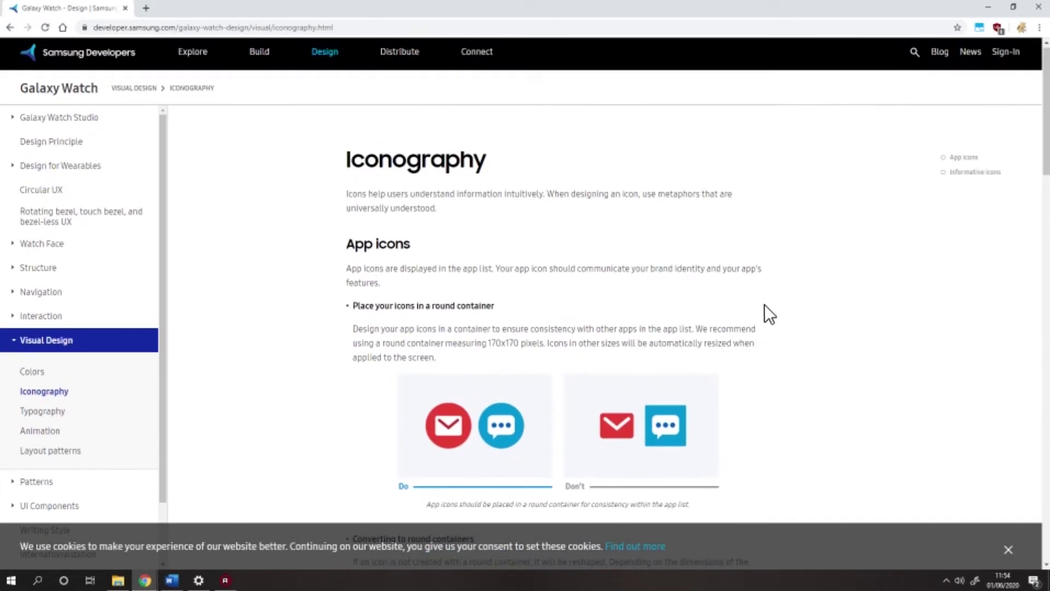
Search the computer for Galaxy Watch Studio and launch it
{"action": "key", "text": "super"}
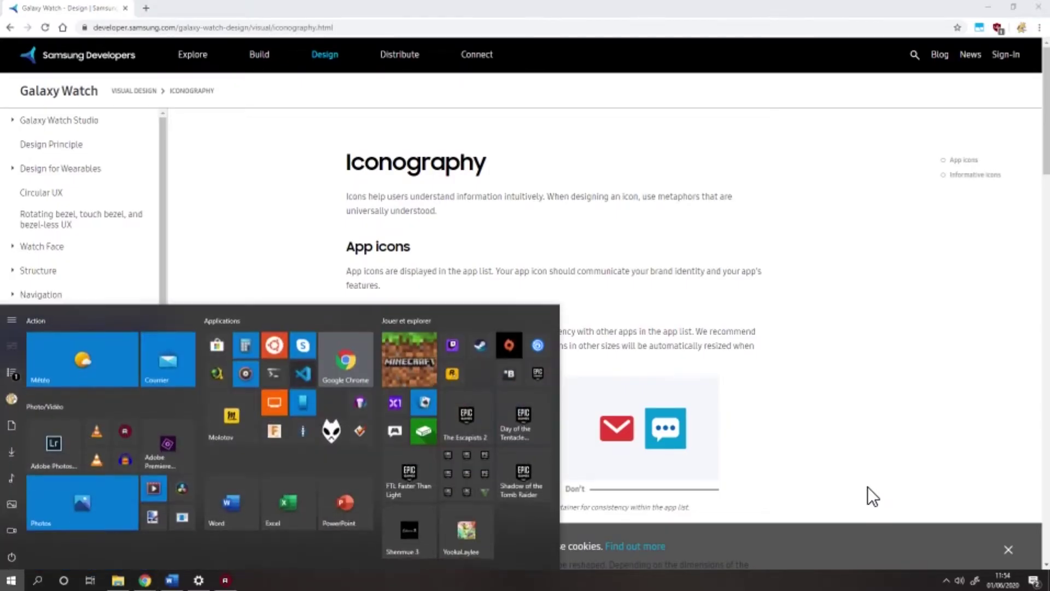
{"action": "type", "text": "gala"}
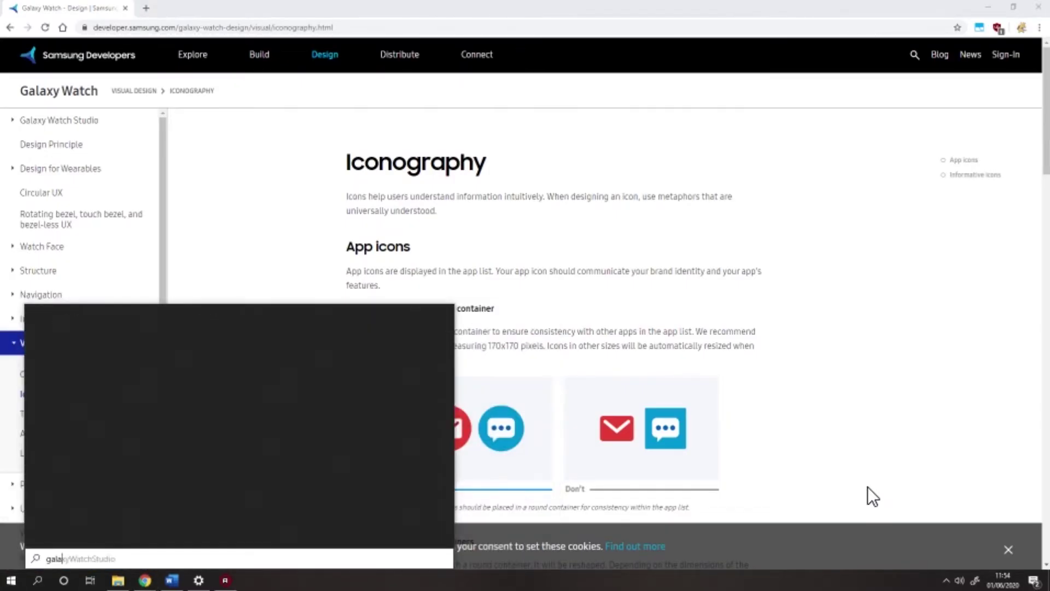
{"action": "left_click", "coordinate": [39, 372]}
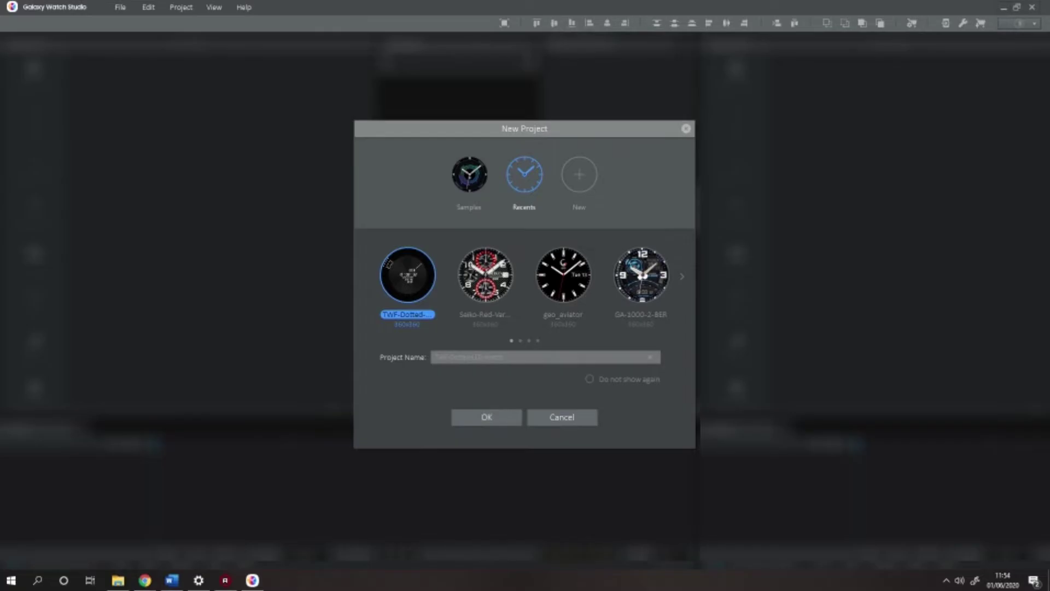
Open the compatibility properties of GalaxyWatchStudio.exe in the Galaxy Watch Studio folder under Programmes on drive C
{"action": "left_click", "coordinate": [118, 580]}
{"action": "double_click", "coordinate": [277, 223]}
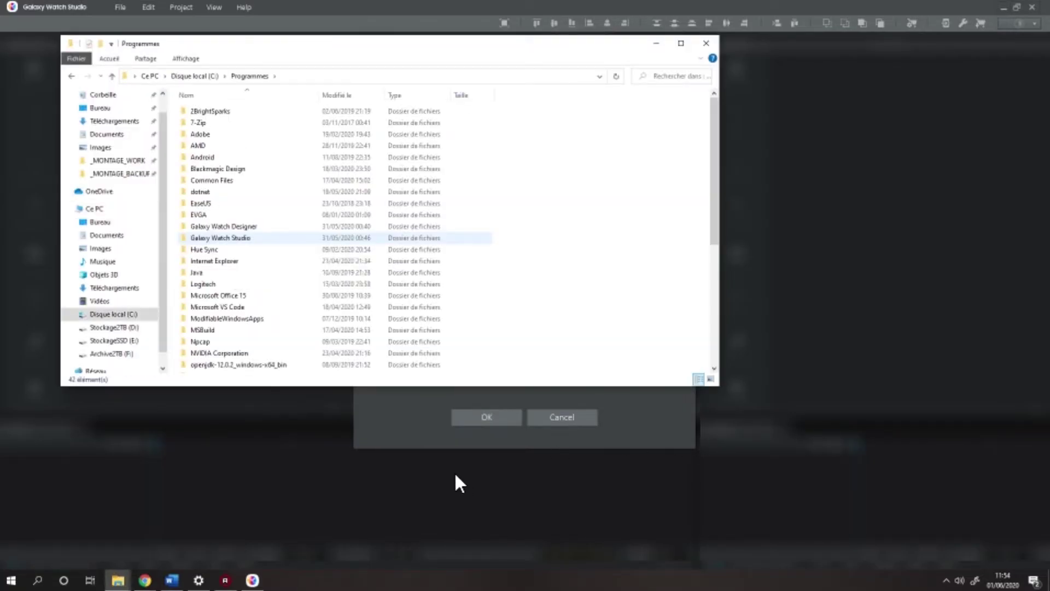
{"action": "double_click", "coordinate": [227, 237]}
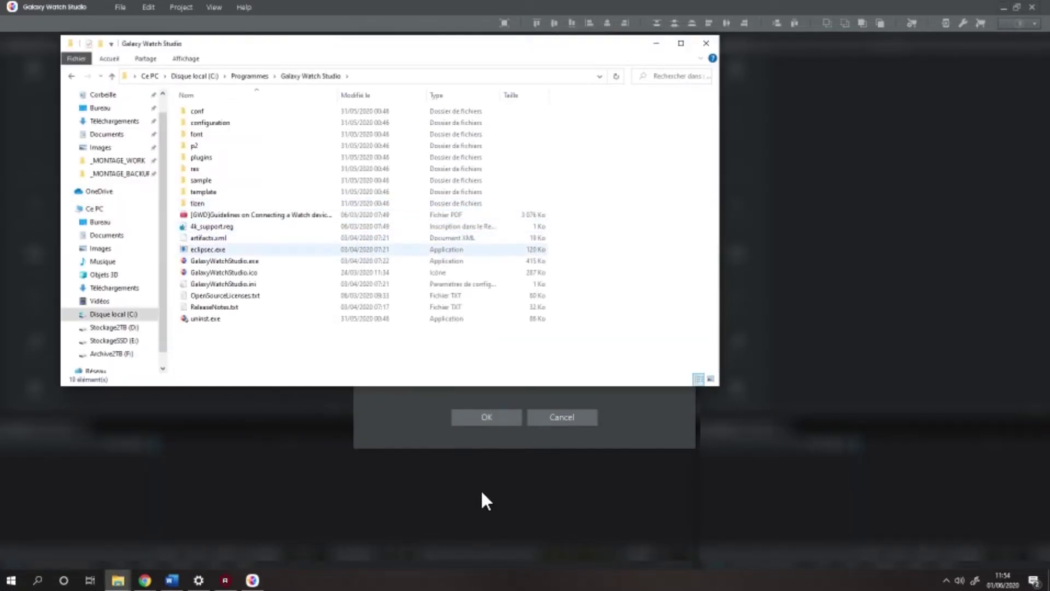
{"action": "right_click", "coordinate": [243, 259]}
{"action": "left_click", "coordinate": [290, 532]}
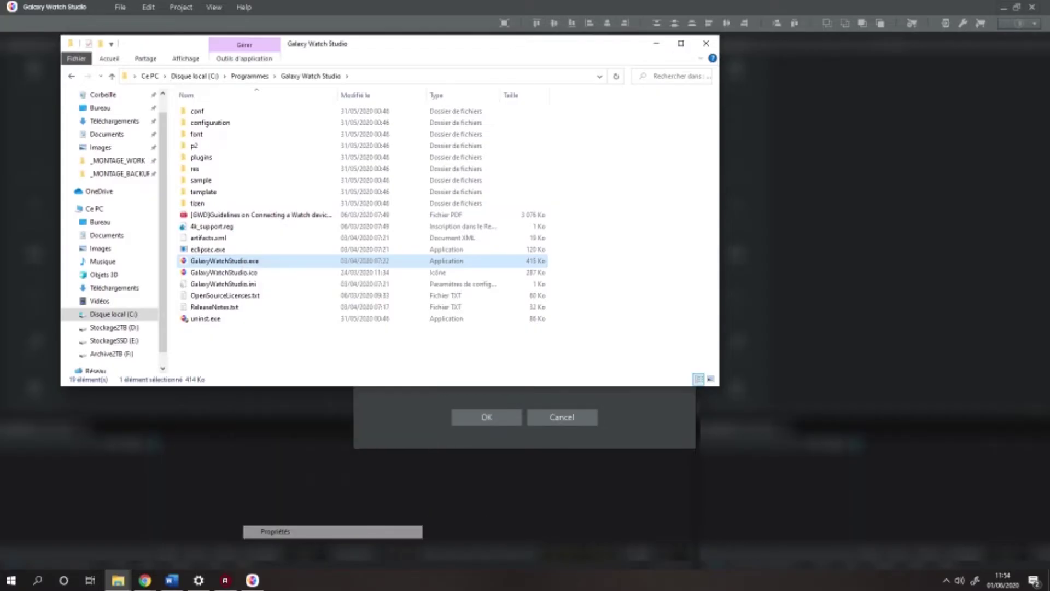
{"action": "key", "text": "ctrl+Tab"}
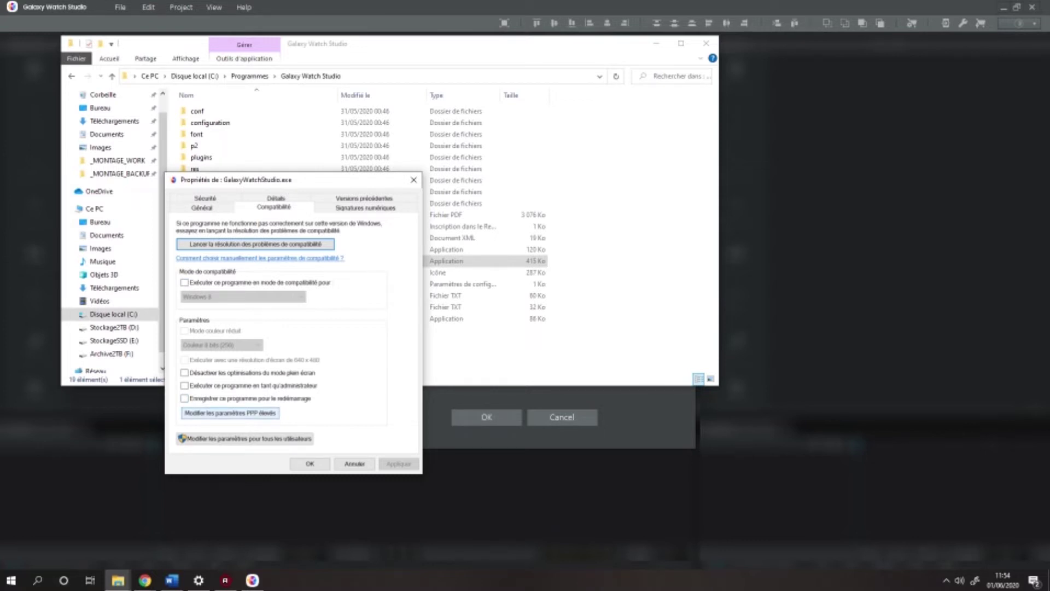
Inspect the executable's high-DPI settings and scaling options, close everything without changes, and return to Galaxy Watch Studio
{"action": "left_click", "coordinate": [229, 412]}
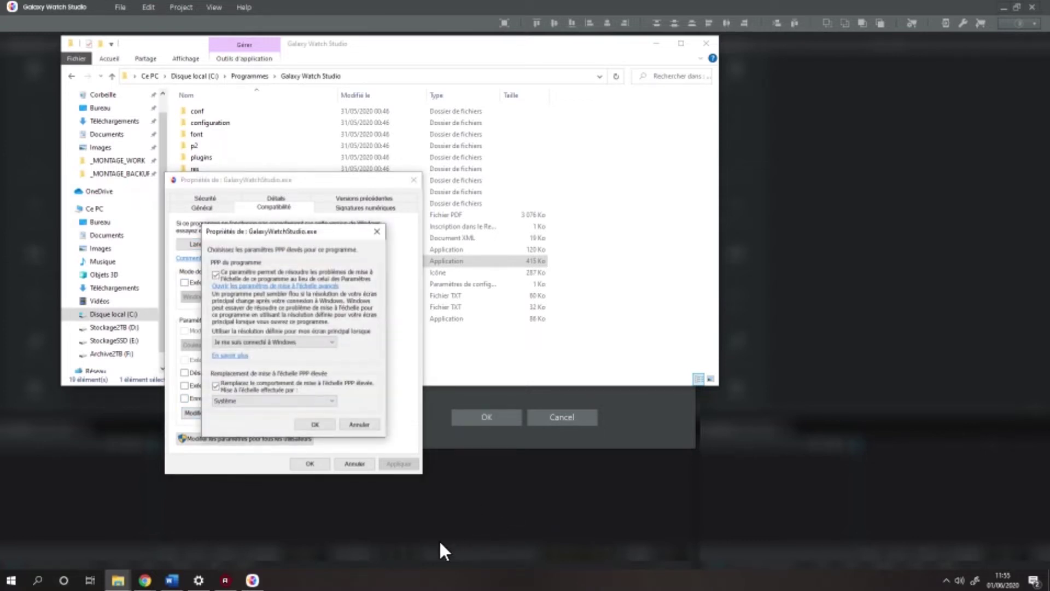
{"action": "left_click", "coordinate": [275, 401]}
{"action": "left_click", "coordinate": [275, 401]}
{"action": "left_click", "coordinate": [359, 424]}
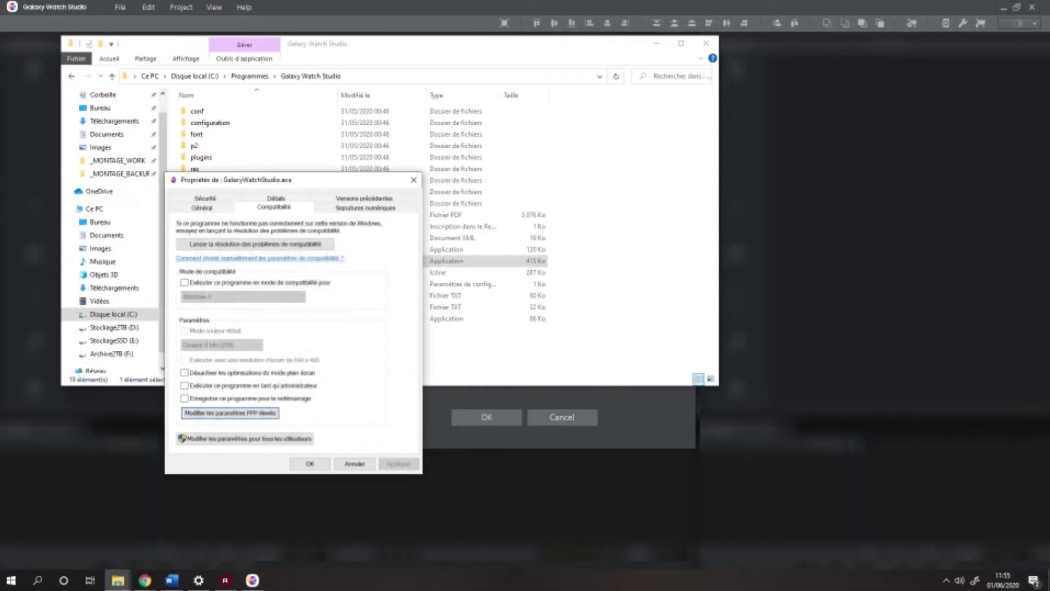
{"action": "left_click", "coordinate": [354, 463]}
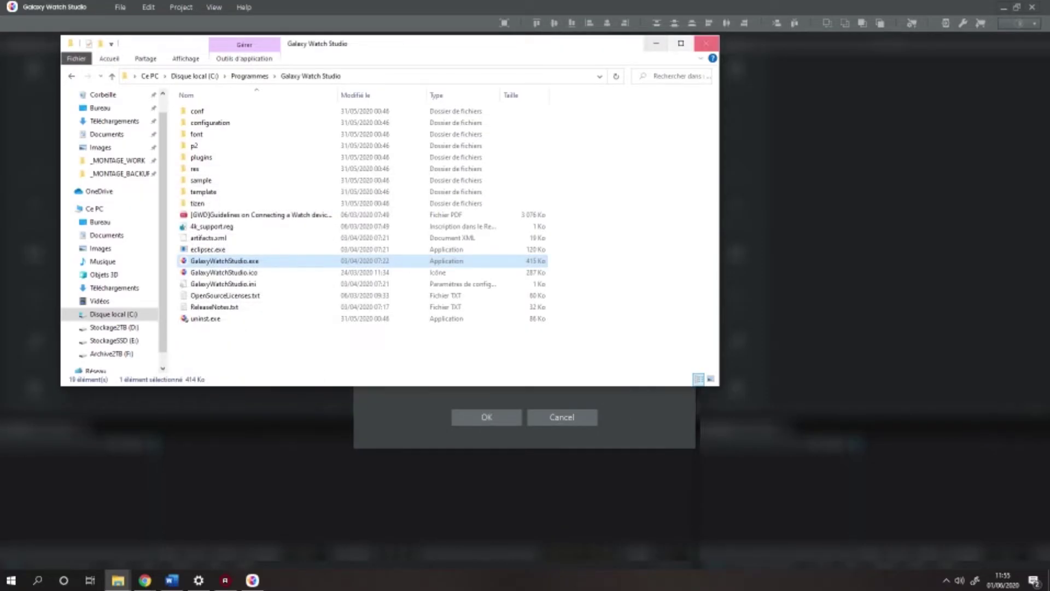
{"action": "left_click", "coordinate": [706, 43]}
{"action": "left_click", "coordinate": [252, 580]}
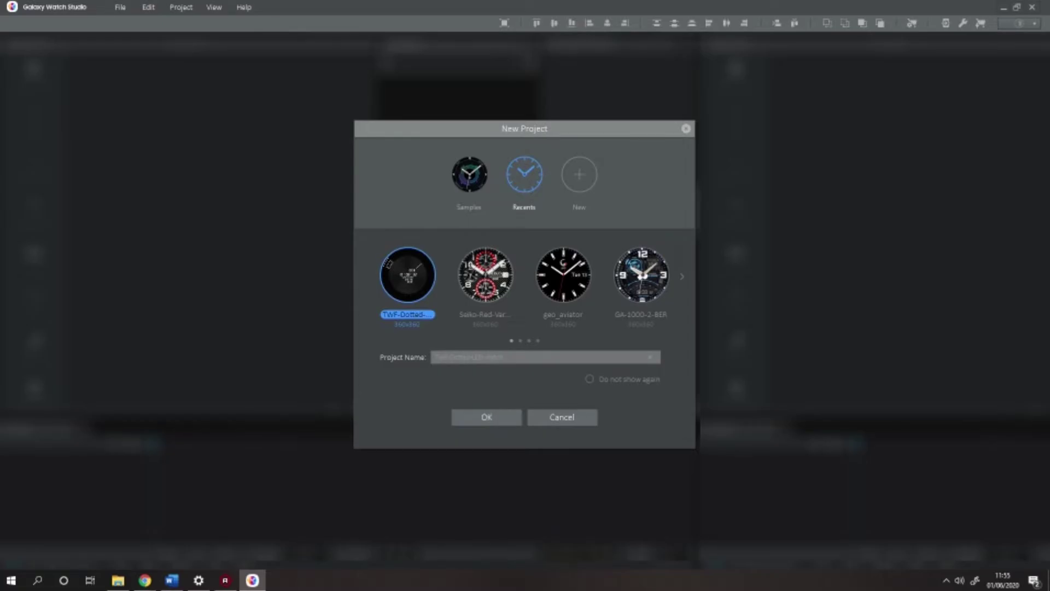
Look through all the pages of recent watch face projects
{"action": "left_click", "coordinate": [682, 277]}
{"action": "left_click", "coordinate": [682, 276]}
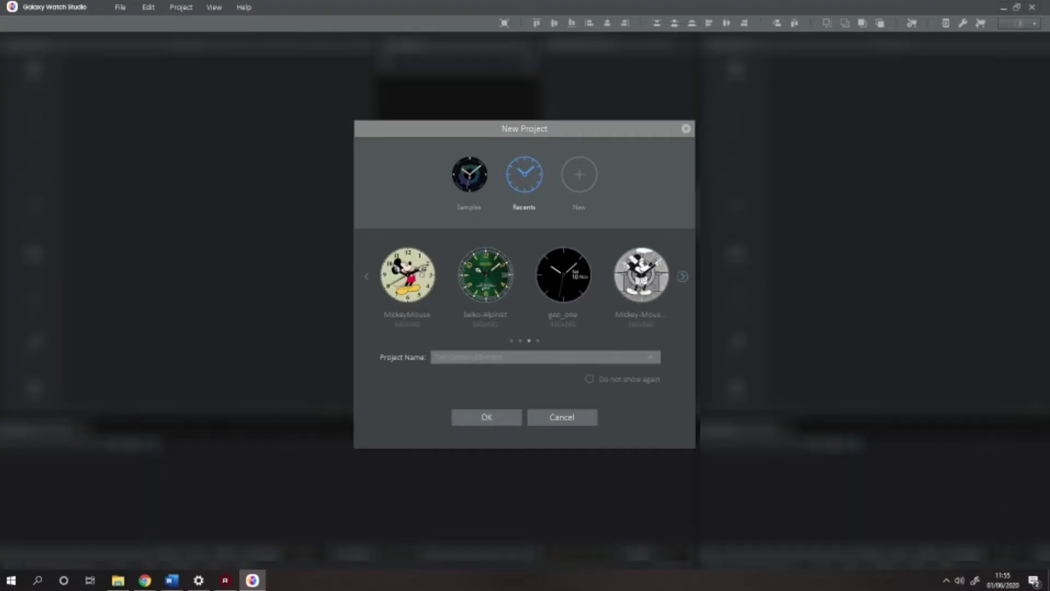
{"action": "left_click", "coordinate": [682, 276]}
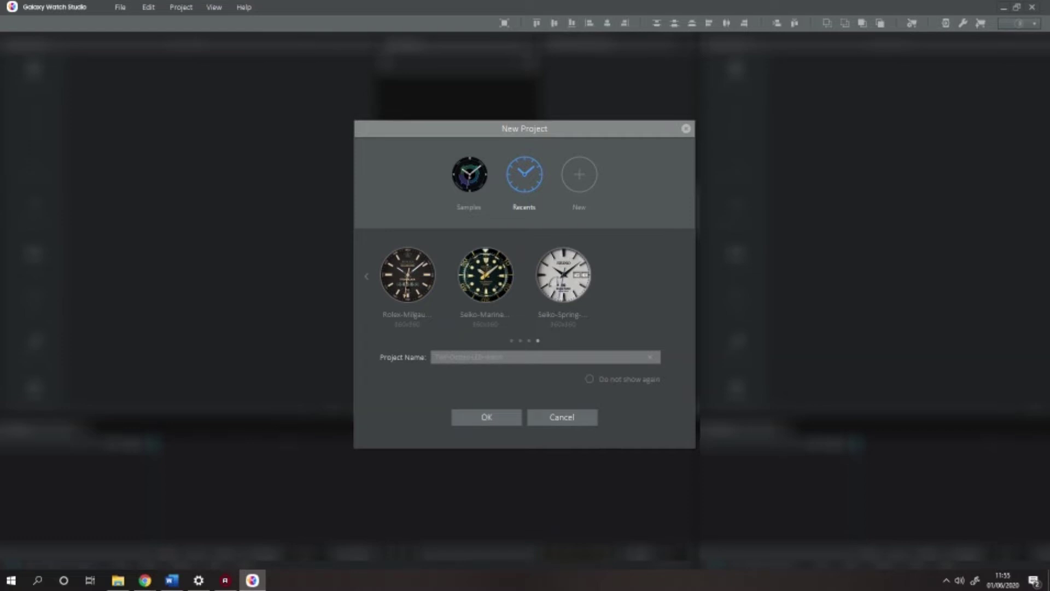
Create a new blank watch face project named analogique
{"action": "left_click", "coordinate": [580, 174]}
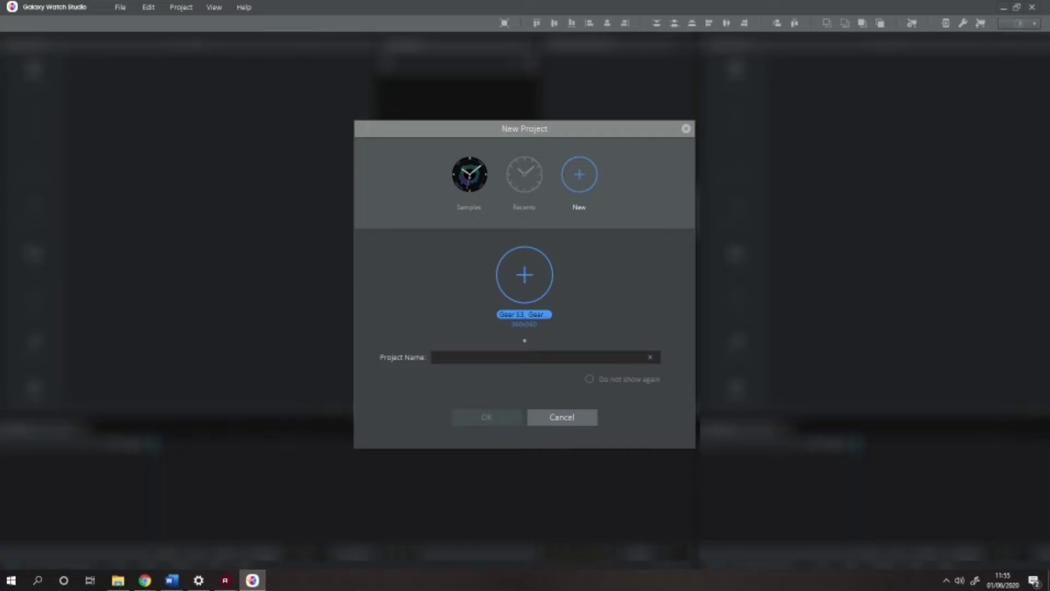
{"action": "type", "text": "are"}
{"action": "type", "text": "logoue"}
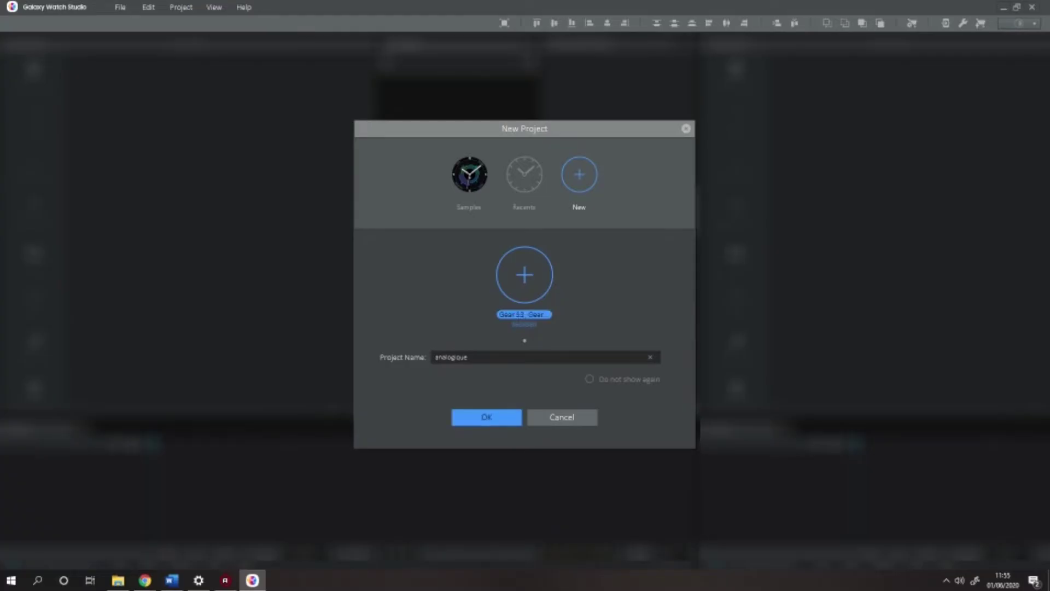
{"action": "key", "text": "Return"}
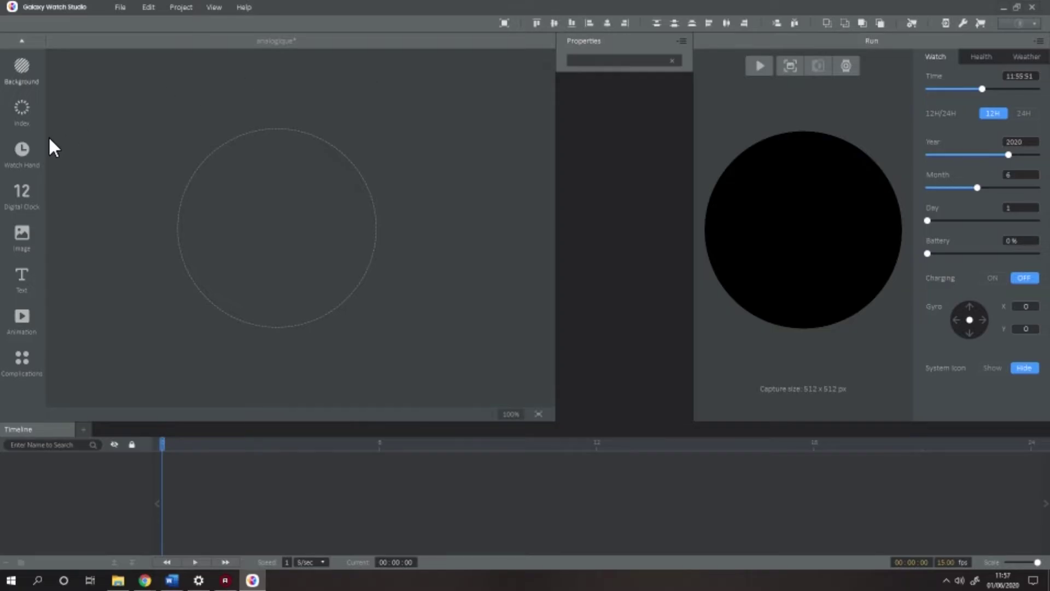
Add the dark faceted background ch_bg_c_04 to the watch face and deselect it
{"action": "left_click", "coordinate": [24, 69]}
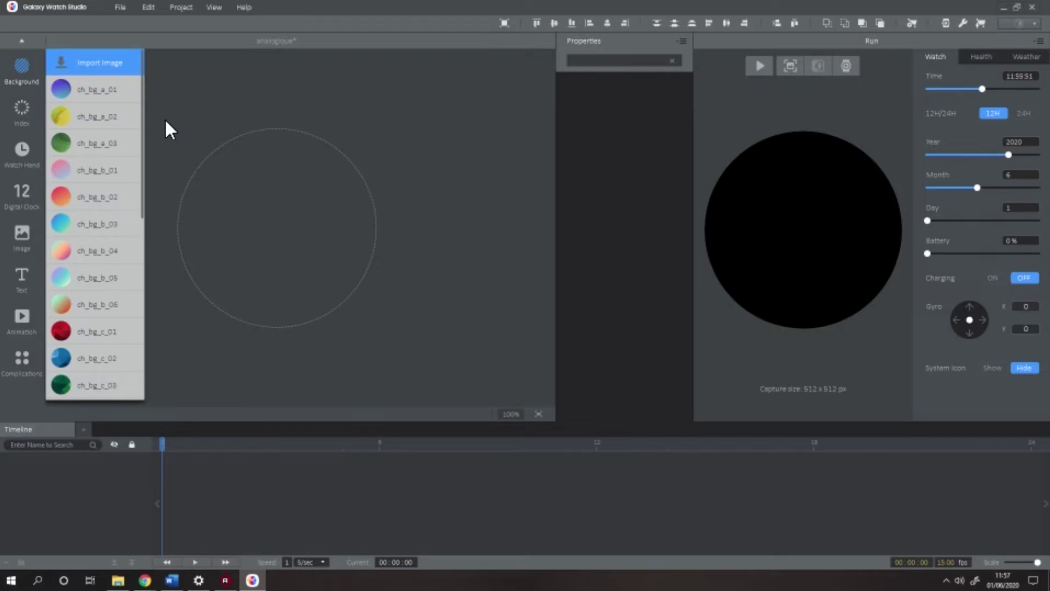
{"action": "scroll", "coordinate": [88, 133], "scroll_direction": "down", "scroll_amount": 3}
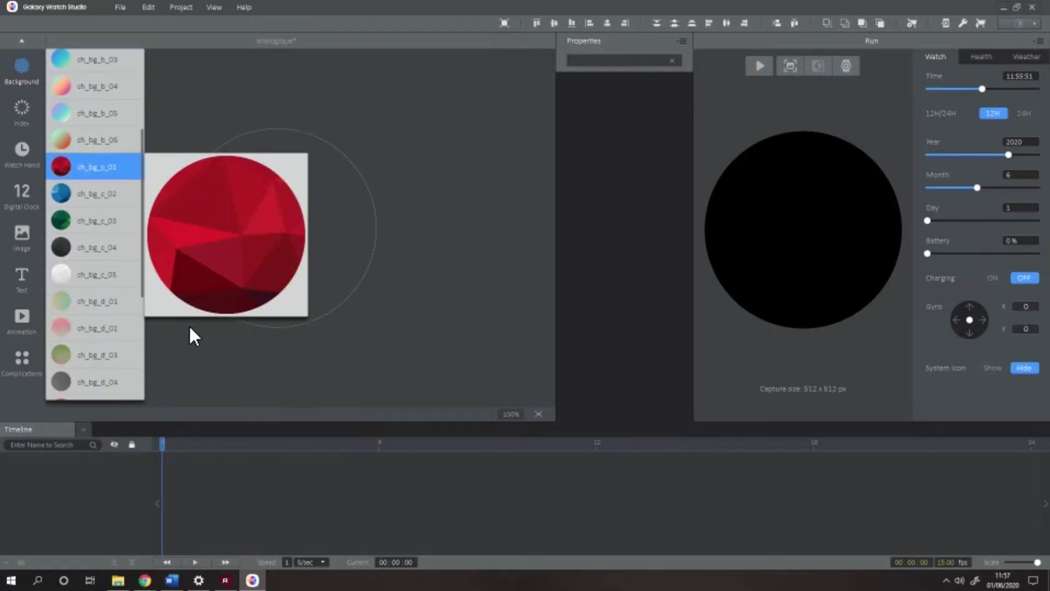
{"action": "key", "text": "Down"}
{"action": "key", "text": "Down"}
{"action": "key", "text": "Down"}
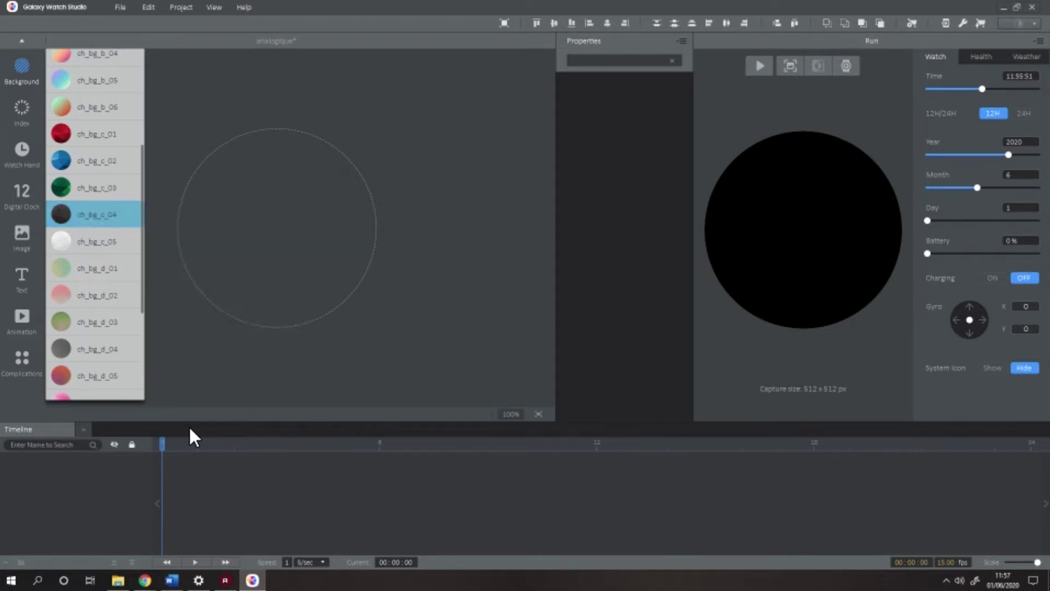
{"action": "key", "text": "Return"}
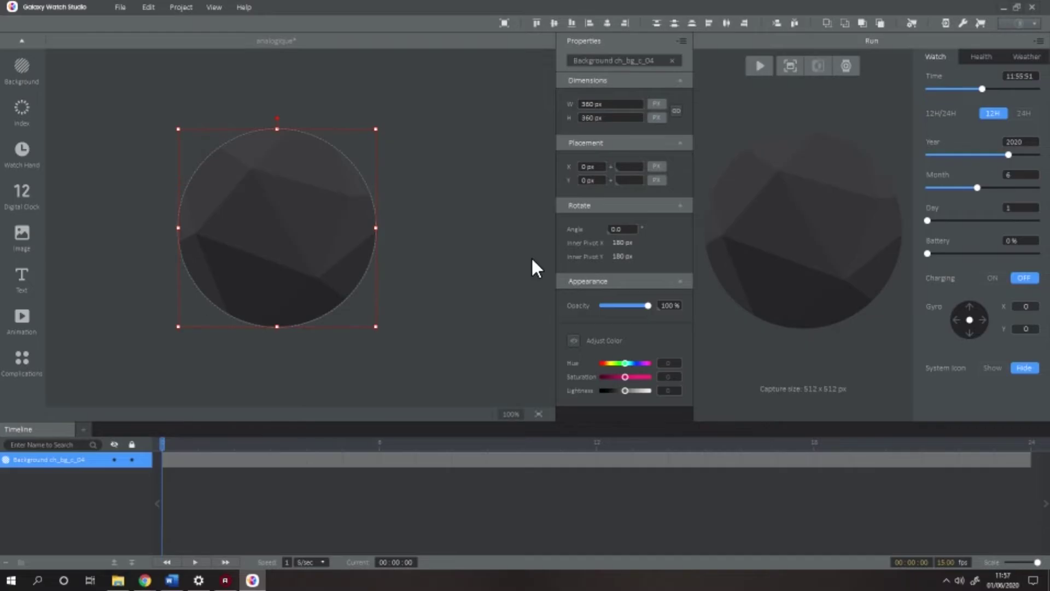
{"action": "left_click", "coordinate": [518, 236]}
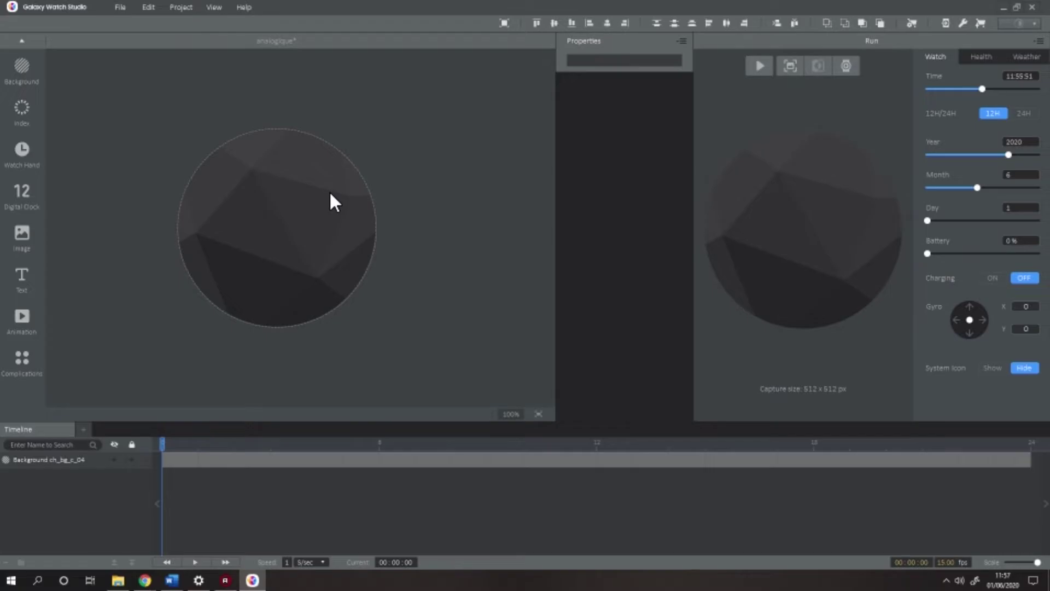
Compare the preset indexes, add 360_modern to the dial, and select the ch_bg_c_04 background layer
{"action": "left_click", "coordinate": [21, 111]}
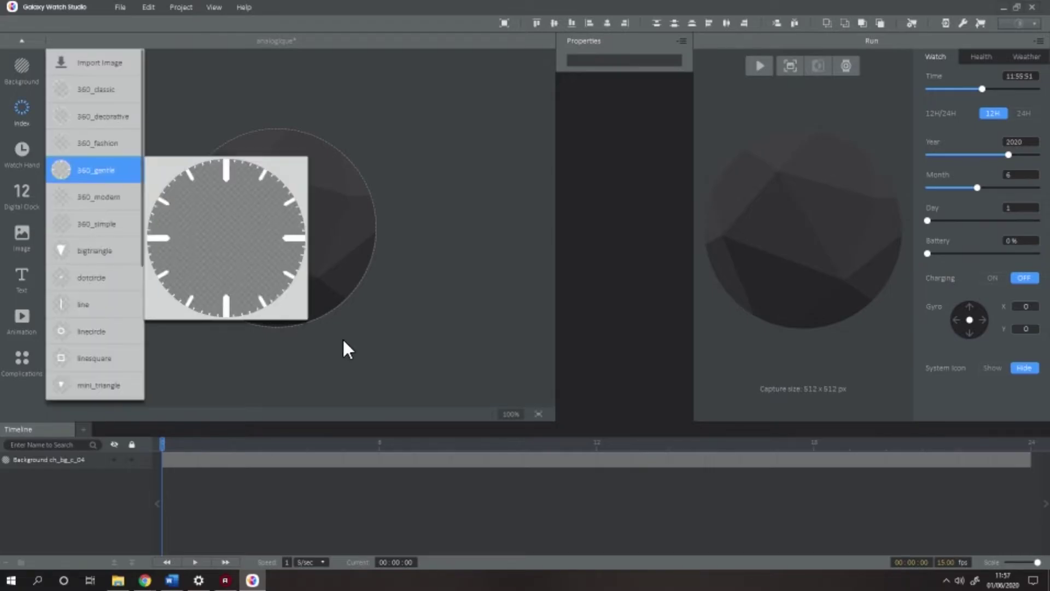
{"action": "key", "text": "Down"}
{"action": "key", "text": "Down"}
{"action": "key", "text": "Down"}
{"action": "key", "text": "Down"}
{"action": "key", "text": "Down"}
{"action": "key", "text": "Down"}
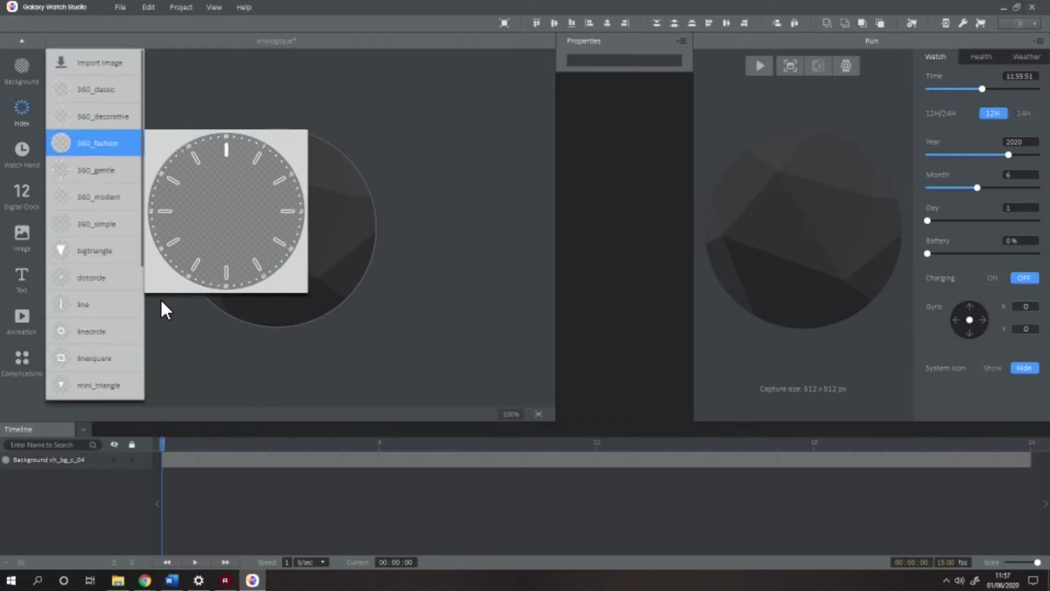
{"action": "key", "text": "Down"}
{"action": "key", "text": "Down"}
{"action": "key", "text": "Down"}
{"action": "key", "text": "Down"}
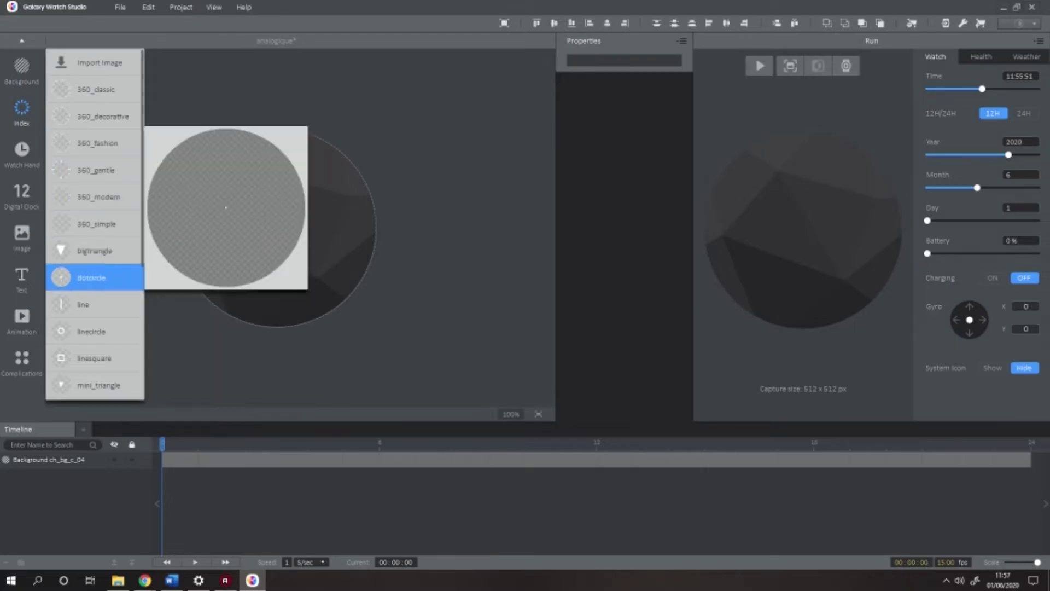
{"action": "key", "text": "Up"}
{"action": "key", "text": "Up"}
{"action": "key", "text": "Up"}
{"action": "key", "text": "Up"}
{"action": "key", "text": "Up"}
{"action": "key", "text": "Up"}
{"action": "key", "text": "Up"}
{"action": "key", "text": "Up"}
{"action": "key", "text": "Down"}
{"action": "key", "text": "Down"}
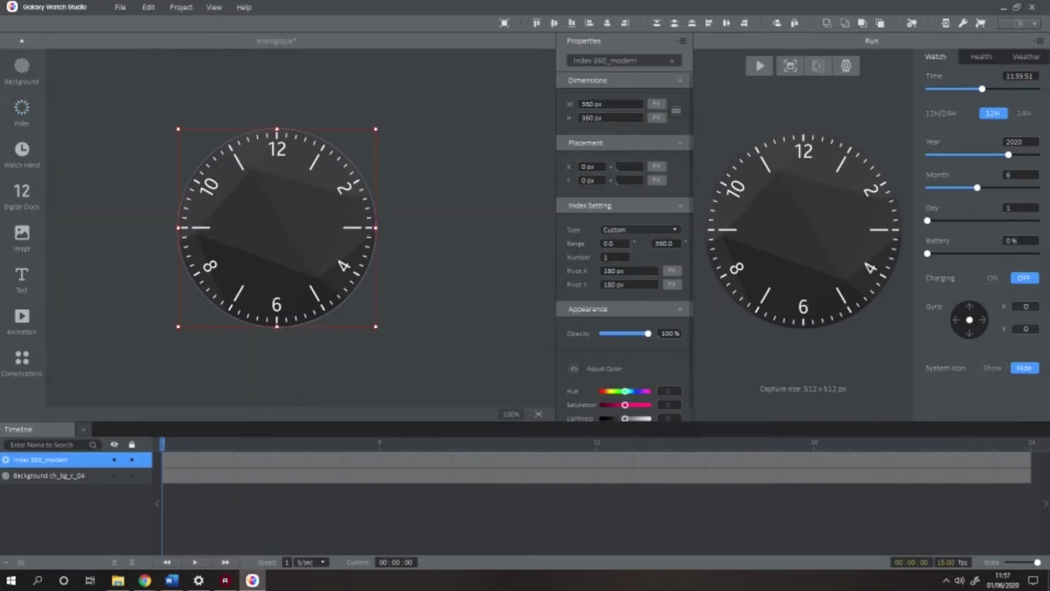
{"action": "left_click", "coordinate": [49, 476]}
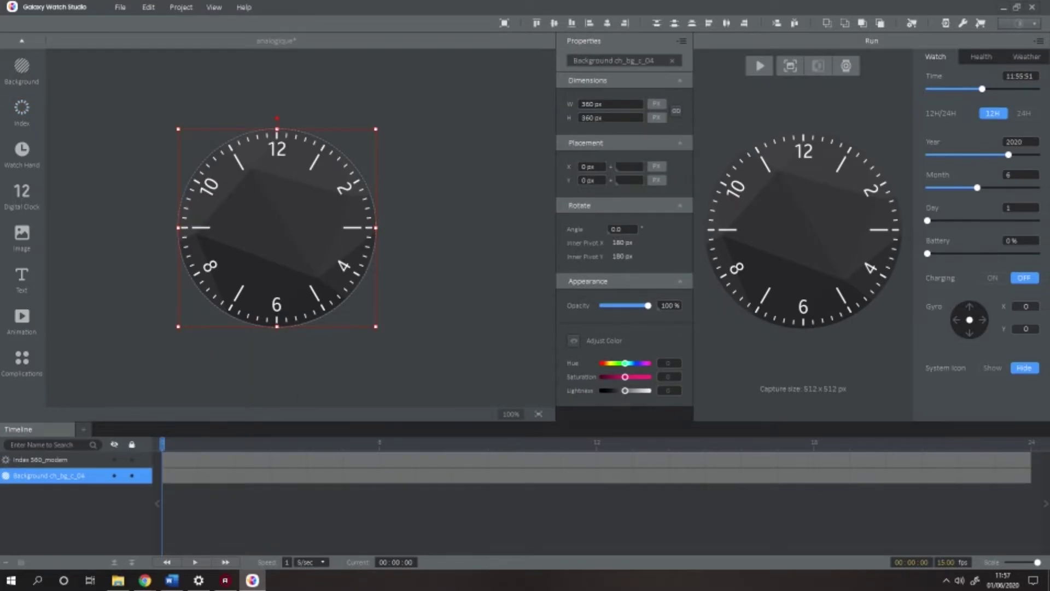
Toggle the ch_bg_c_04 background's visibility, leaving it hidden, and lock its layer with the 360_modern index selected
{"action": "left_click", "coordinate": [49, 459]}
{"action": "left_click", "coordinate": [113, 476]}
{"action": "left_click", "coordinate": [114, 476]}
{"action": "left_click", "coordinate": [114, 476]}
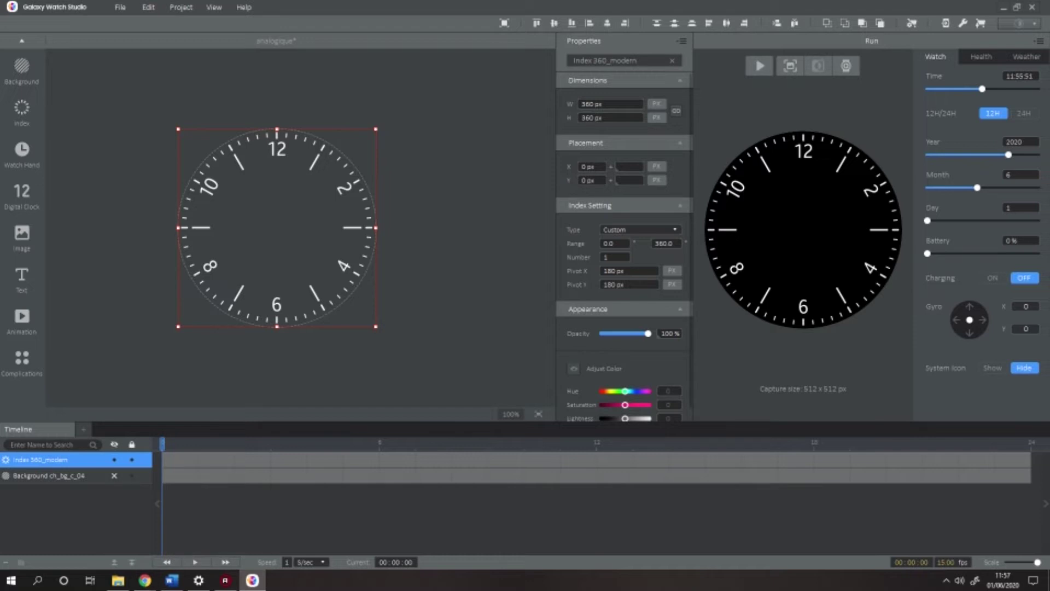
{"action": "left_click", "coordinate": [114, 475]}
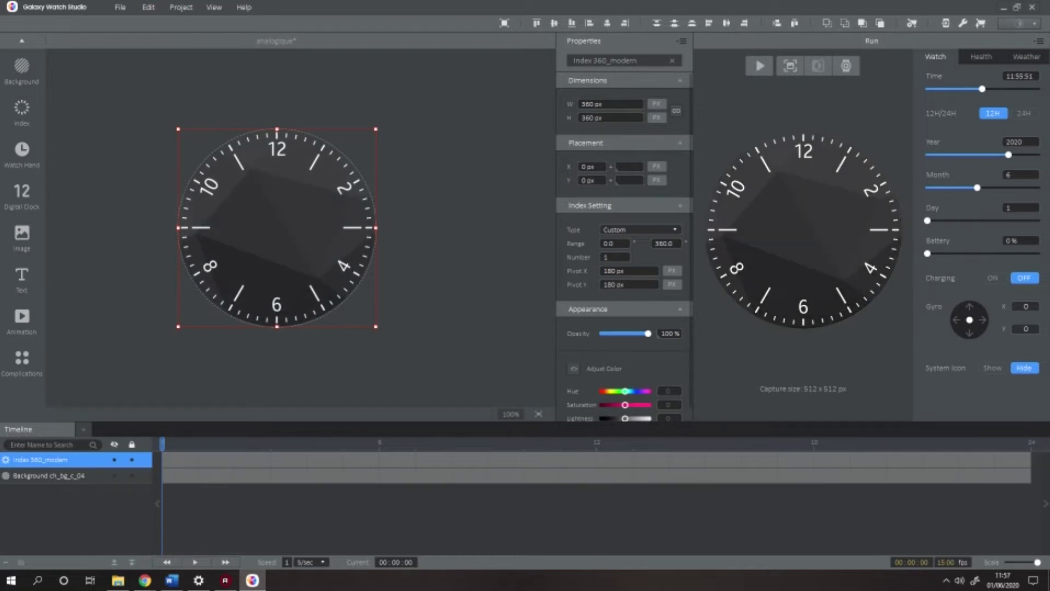
{"action": "left_click", "coordinate": [113, 476]}
{"action": "left_click", "coordinate": [114, 475]}
{"action": "left_click", "coordinate": [113, 475]}
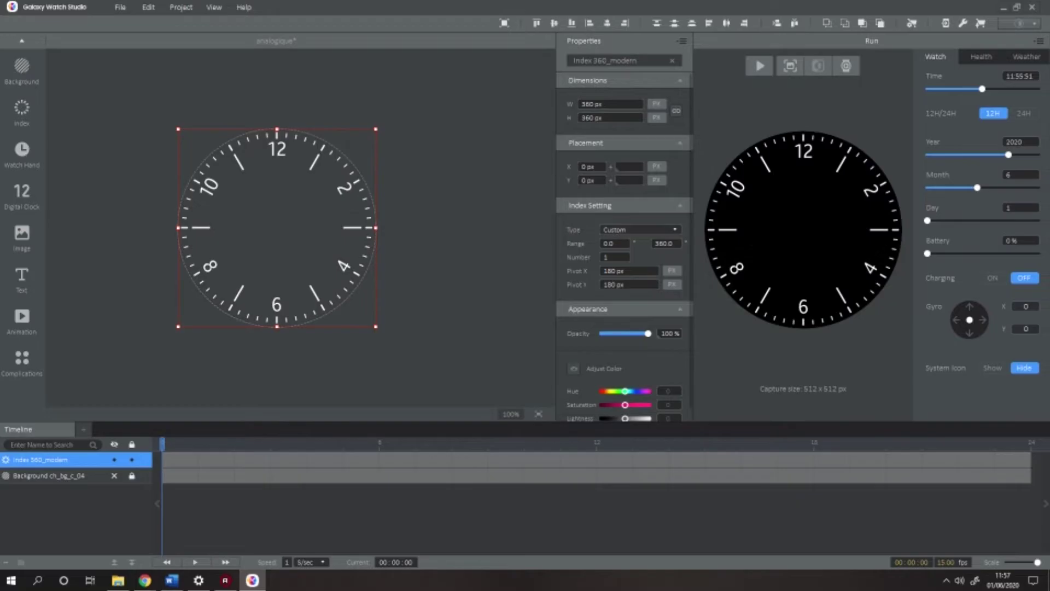
Move the 360_modern index off the dial's centre by about 112 px horizontally and 36 px vertically, and undo the move
{"action": "left_click", "coordinate": [437, 228]}
{"action": "left_click", "coordinate": [277, 227]}
{"action": "left_click_drag", "start_coordinate": [276, 228], "coordinate": [338, 248]}
{"action": "left_click", "coordinate": [287, 523]}
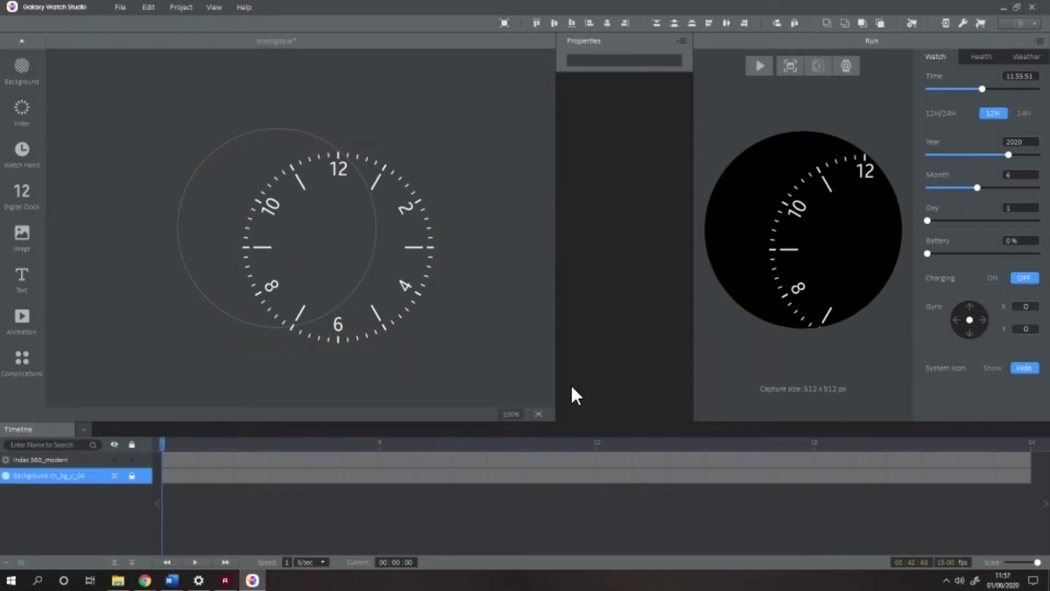
{"action": "left_click", "coordinate": [421, 462]}
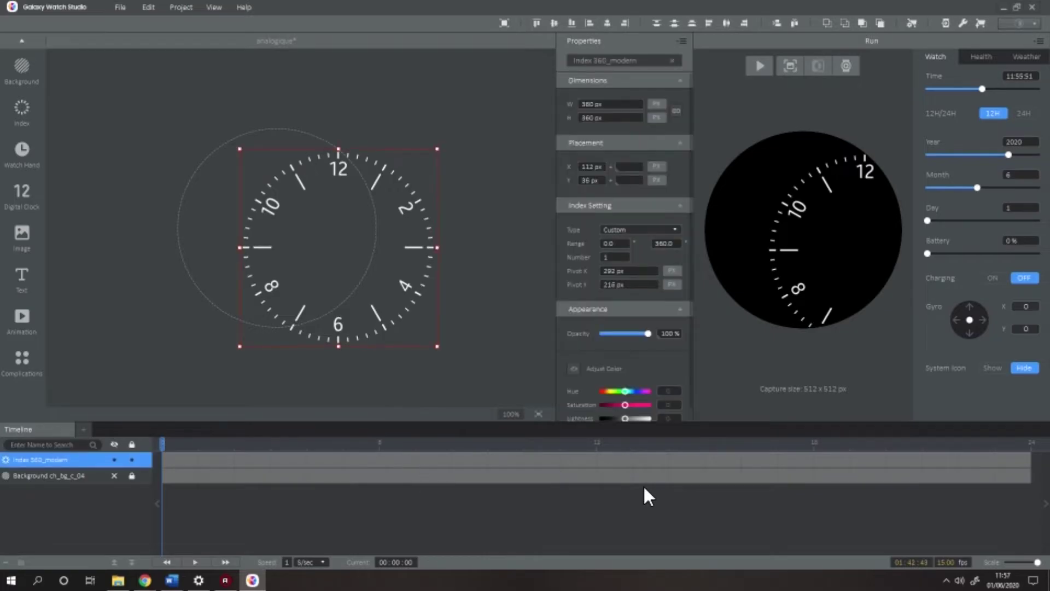
{"action": "key", "text": "ctrl+z"}
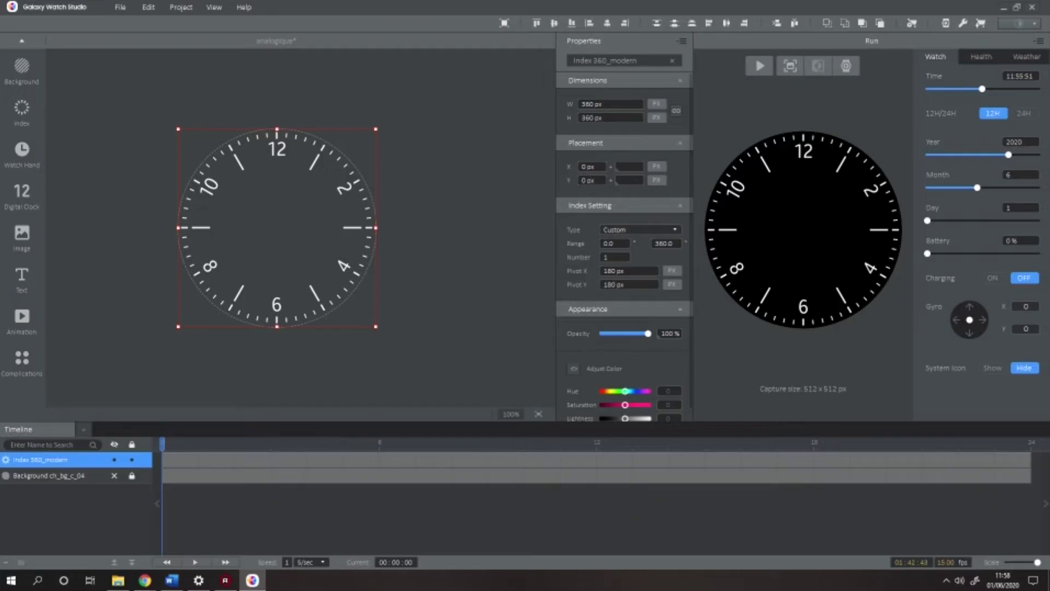
Lock the 360_modern index layer, and undo the locking and hiding of both layers
{"action": "key", "text": "ctrl+l"}
{"action": "left_click", "coordinate": [635, 515]}
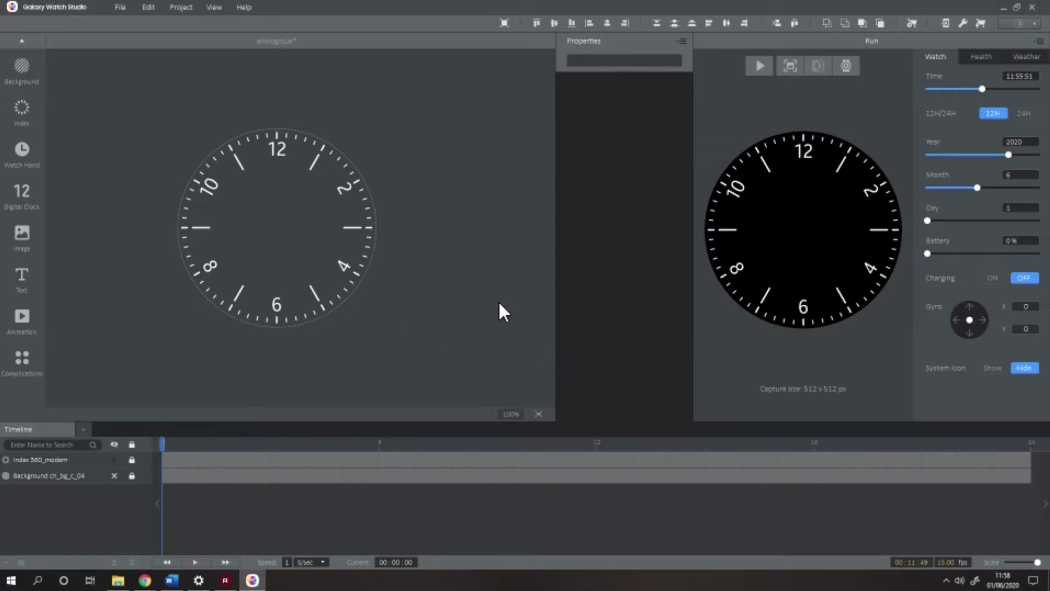
{"action": "key", "text": "ctrl+z"}
{"action": "key", "text": "ctrl+z"}
{"action": "key", "text": "ctrl+z"}
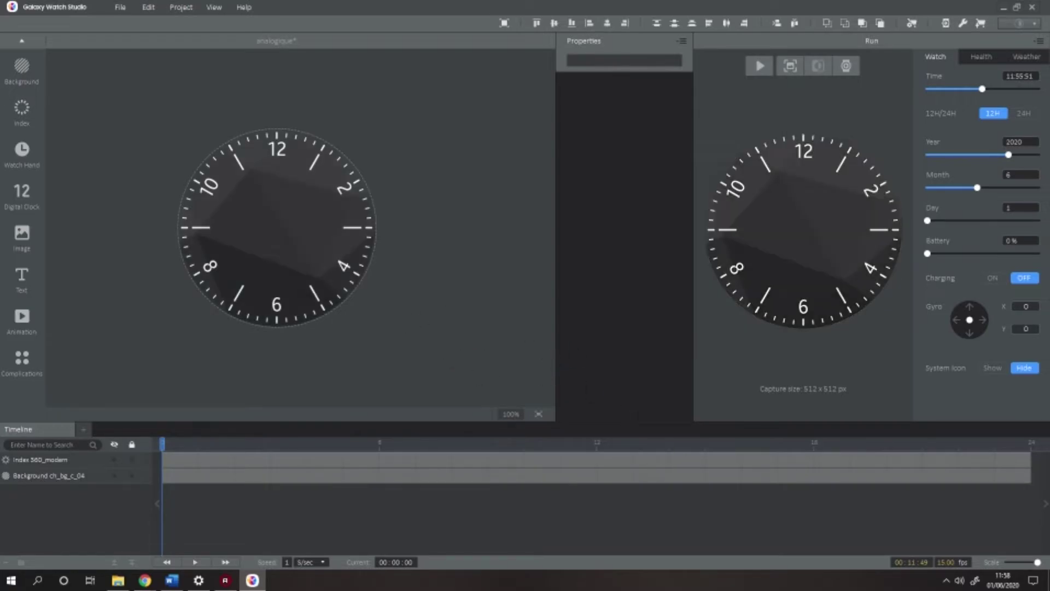
Rename the 360_modern index layer as Index
{"action": "left_click", "coordinate": [54, 460]}
{"action": "double_click", "coordinate": [54, 460]}
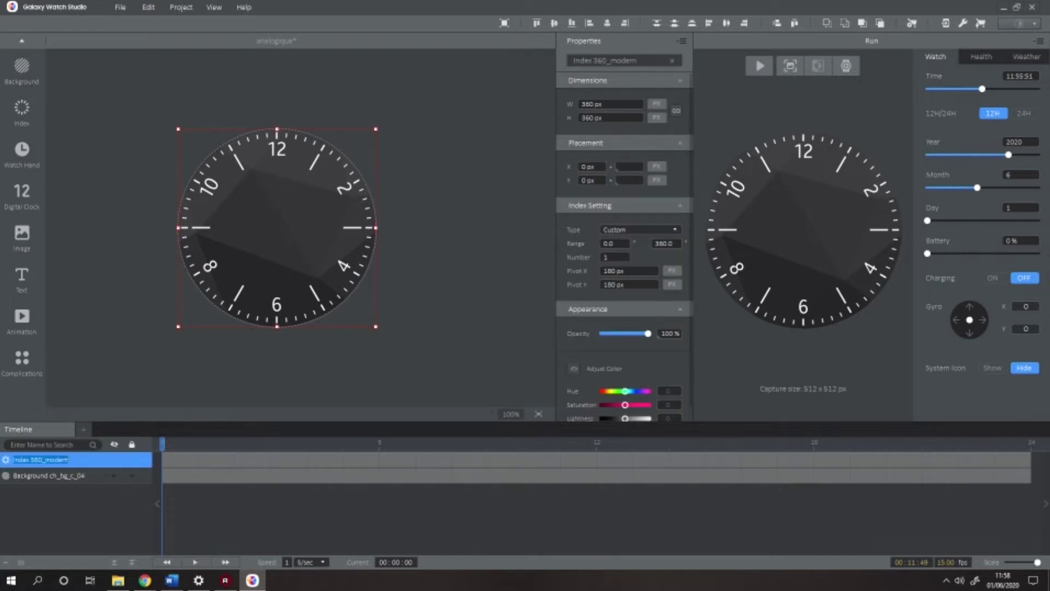
{"action": "left_click", "coordinate": [62, 460]}
{"action": "left_click_drag", "start_coordinate": [68, 460], "coordinate": [14, 460]}
{"action": "type", "text": "Index"}
{"action": "key", "text": "Return"}
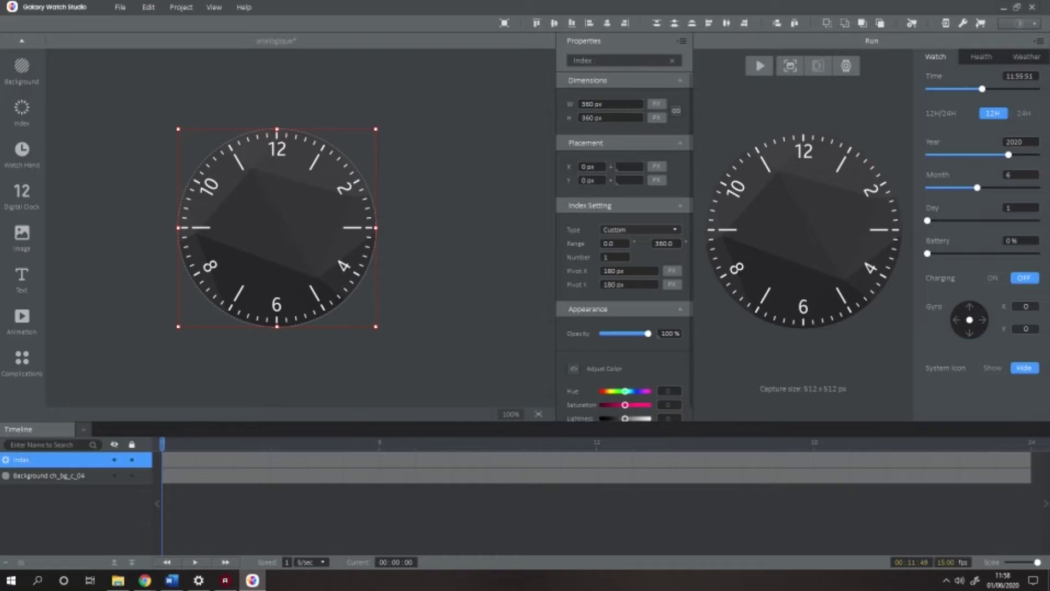
Rename the ch_bg_c_04 background layer as Fond
{"action": "double_click", "coordinate": [49, 476]}
{"action": "type", "text": "Fond"}
{"action": "key", "text": "Return"}
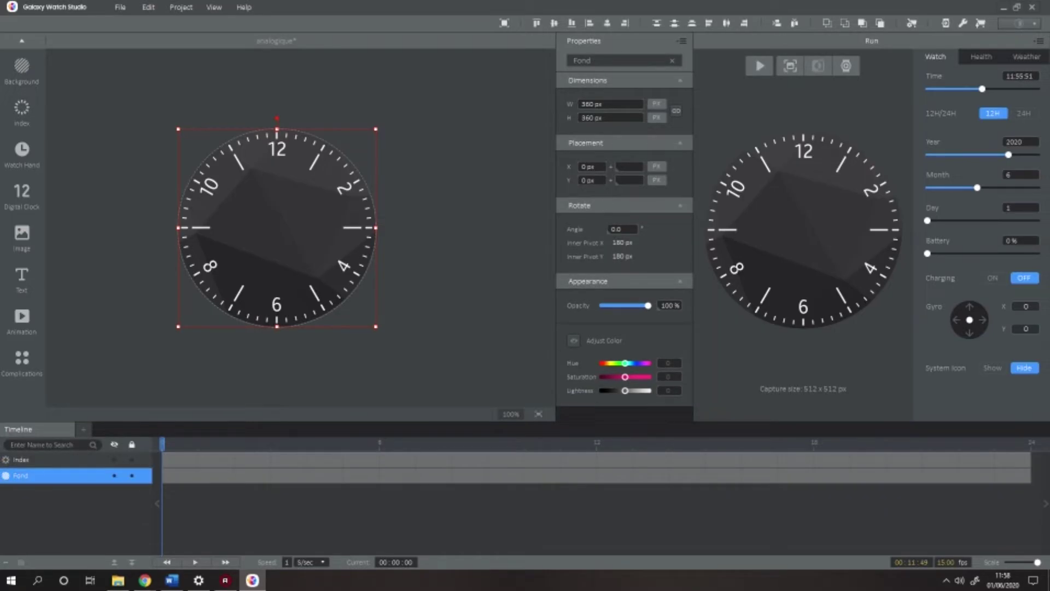
Rotate the Fond background to an angle of 90 degrees and clear the layer selection
{"action": "key", "text": "Escape"}
{"action": "left_click", "coordinate": [49, 476]}
{"action": "left_click_drag", "start_coordinate": [611, 229], "coordinate": [623, 230]}
{"action": "type", "text": "90"}
{"action": "key", "text": "Tab"}
{"action": "left_click", "coordinate": [611, 229]}
{"action": "type", "text": "90"}
{"action": "key", "text": "Return"}
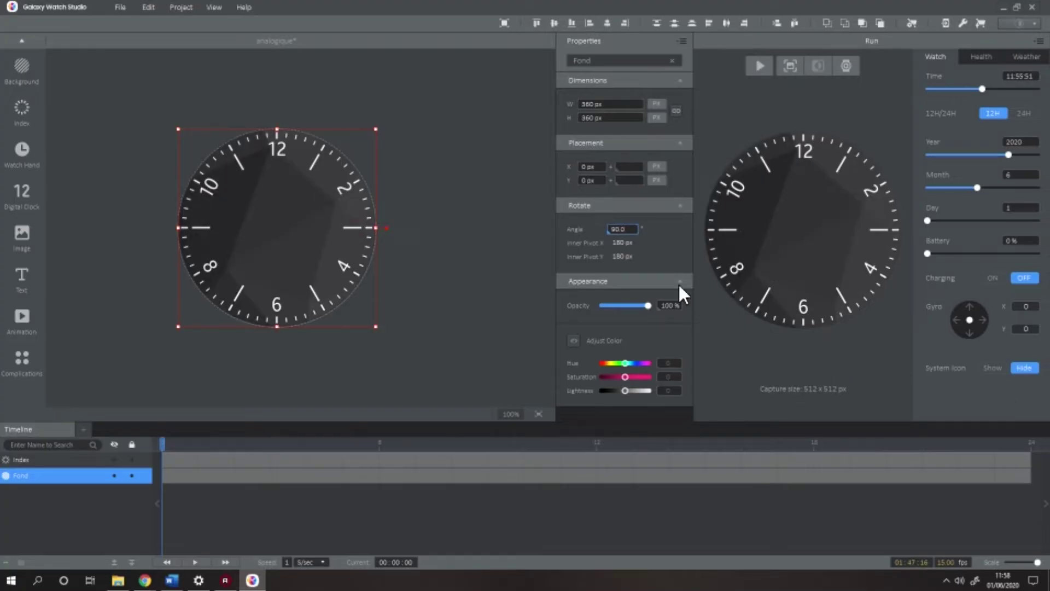
{"action": "left_click", "coordinate": [839, 415]}
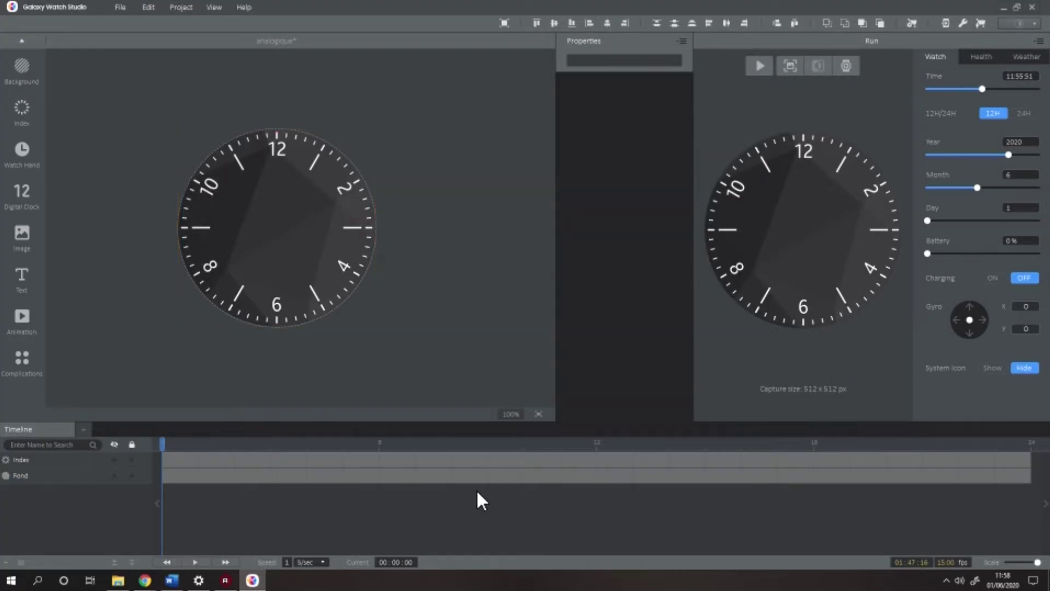
{"action": "left_click", "coordinate": [516, 459]}
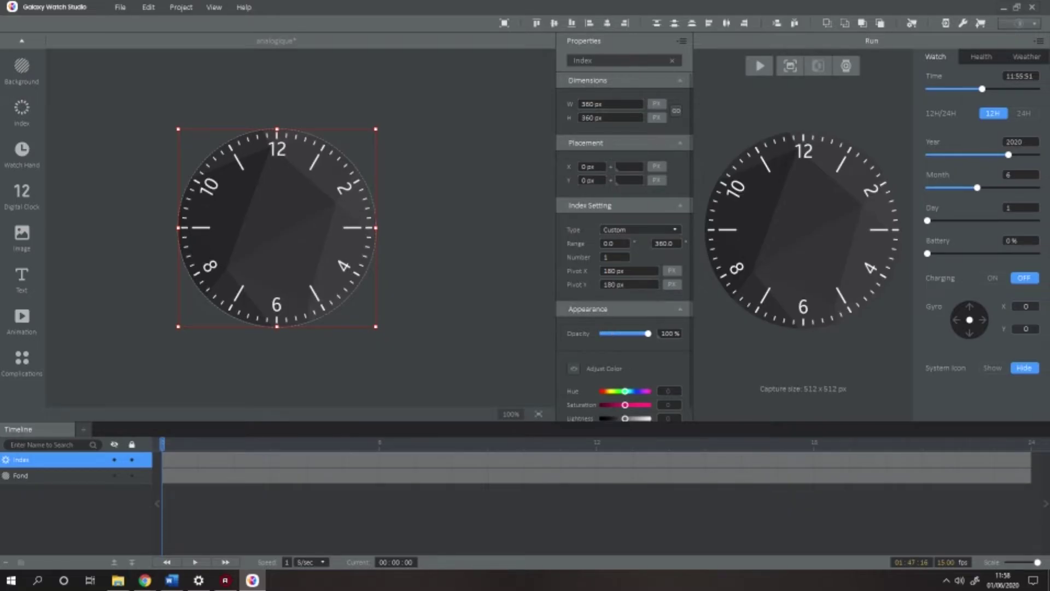
{"action": "left_click", "coordinate": [917, 516]}
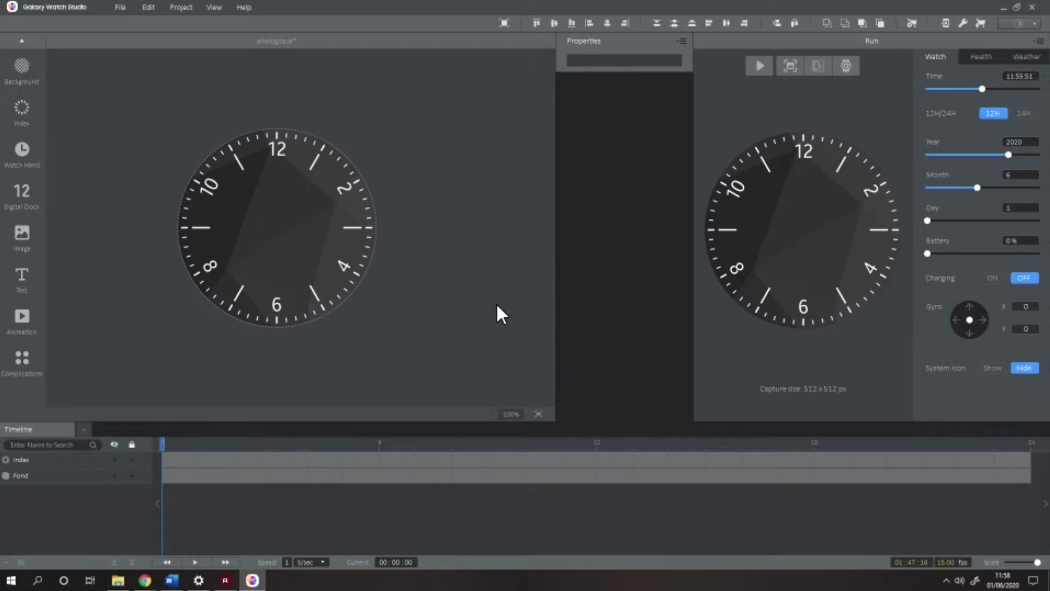
Add the fashion_hr hour hand to the dial and review its rotation properties, leaving the hand selected
{"action": "left_click", "coordinate": [22, 150]}
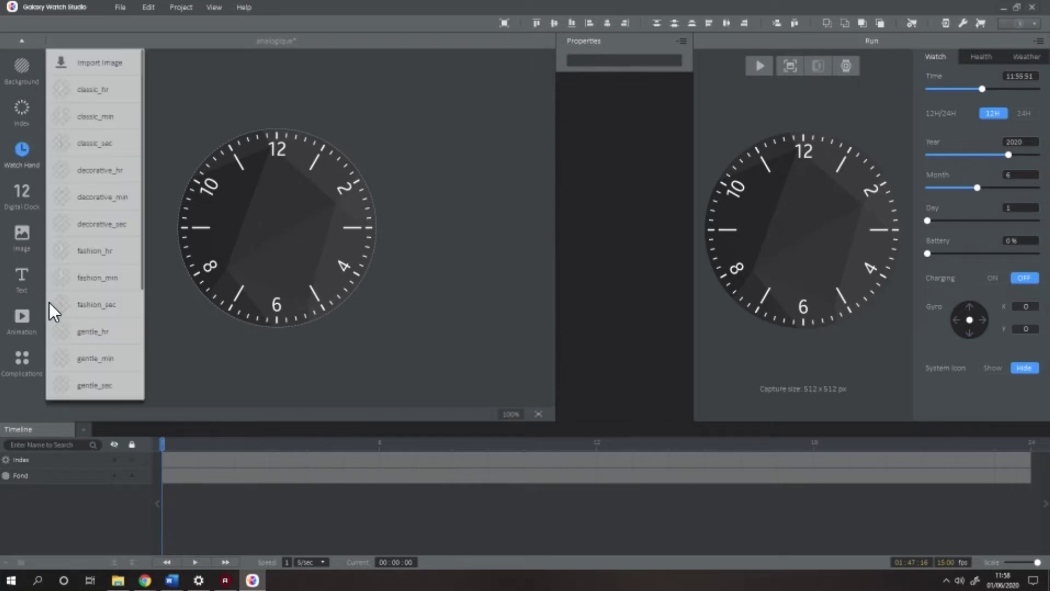
{"action": "mouse_move", "coordinate": [102, 257]}
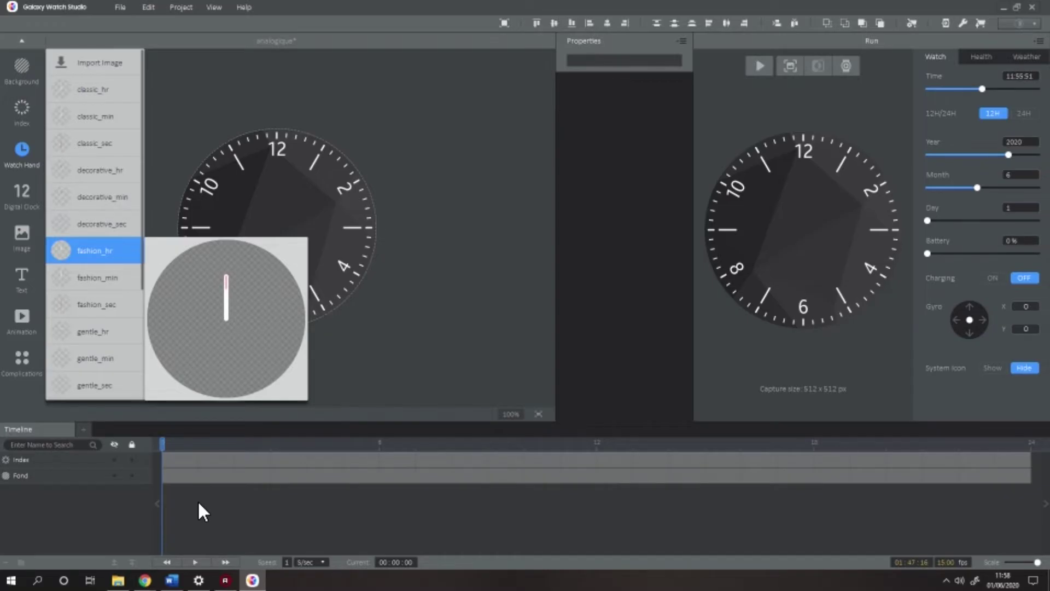
{"action": "key", "text": "Return"}
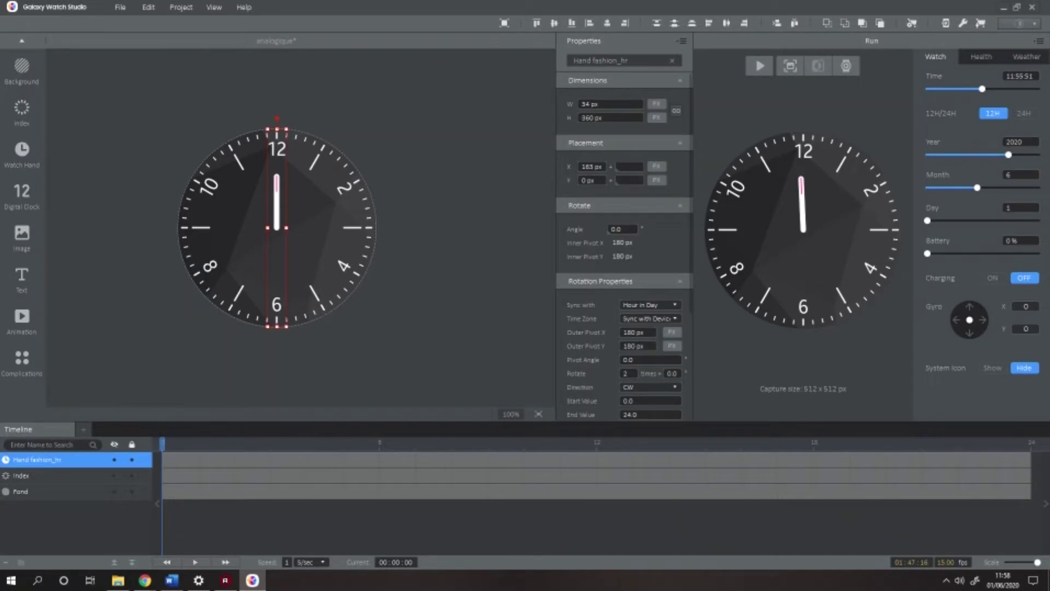
{"action": "scroll", "coordinate": [624, 230], "scroll_direction": "down", "scroll_amount": 3}
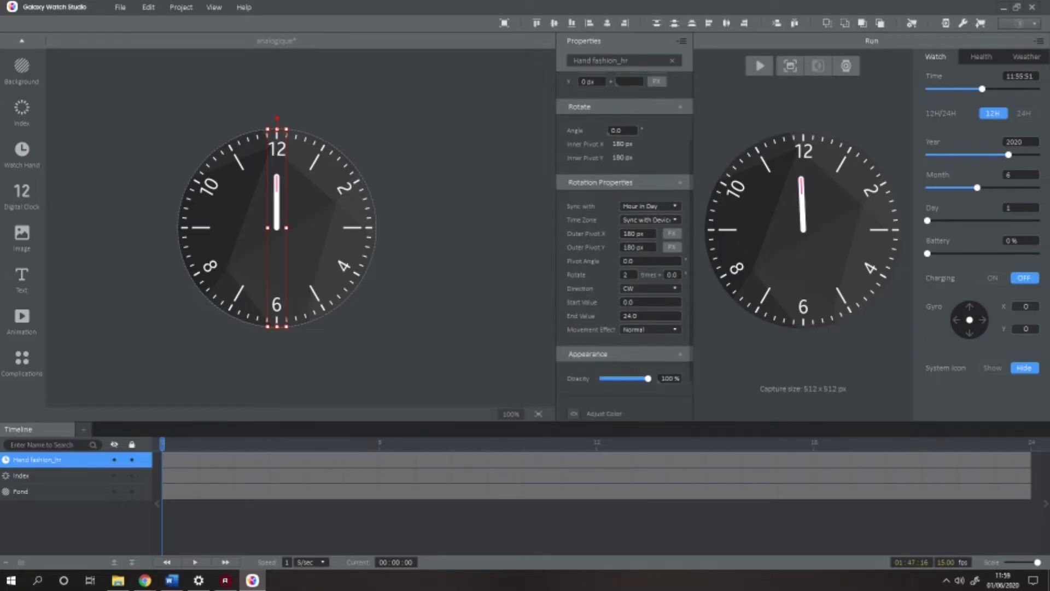
{"action": "left_click", "coordinate": [243, 8]}
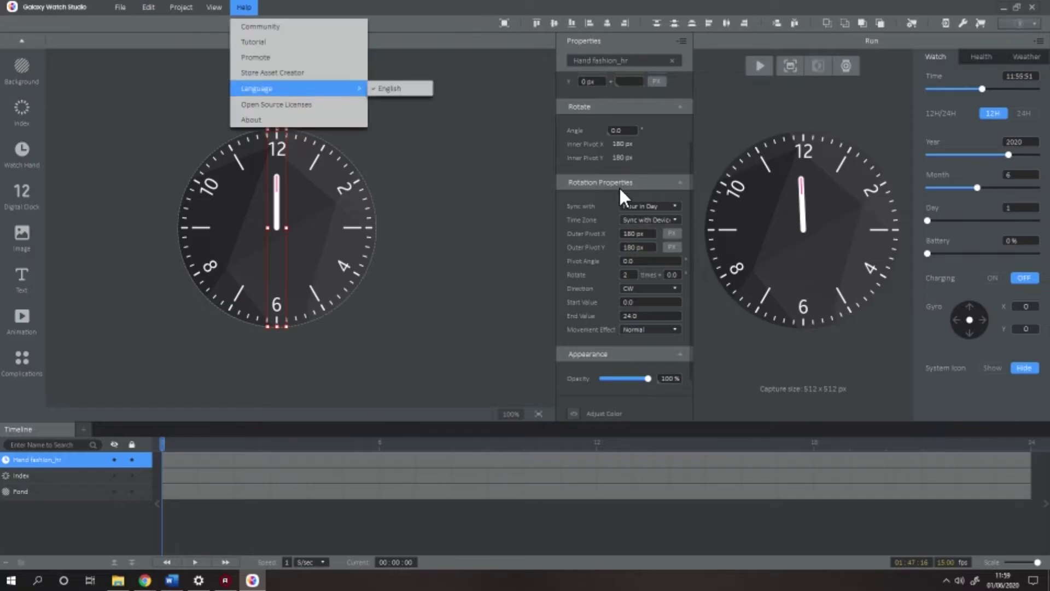
{"action": "left_click", "coordinate": [929, 376]}
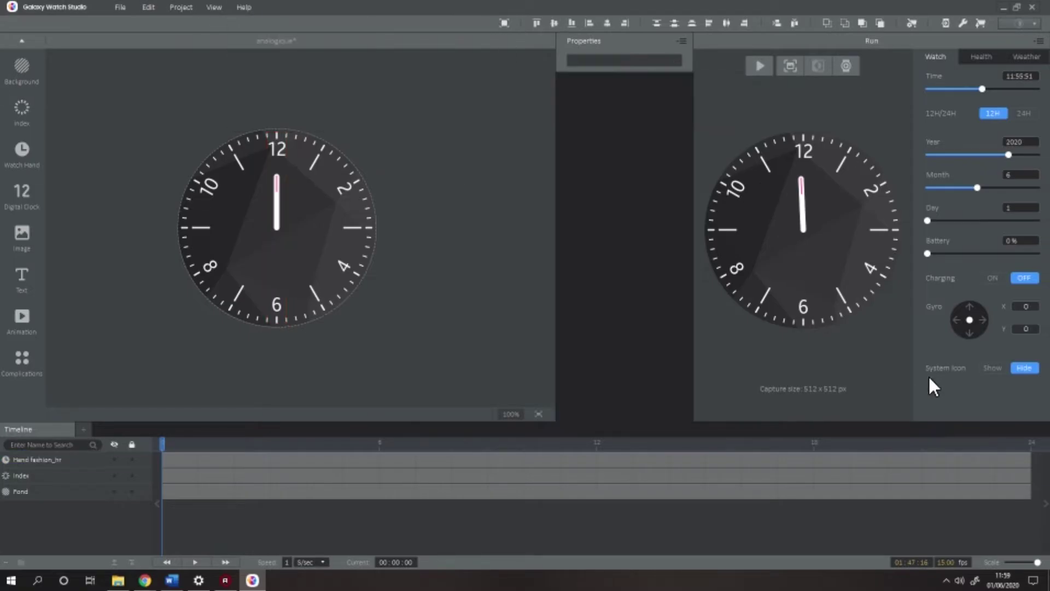
{"action": "key", "text": "ctrl+z"}
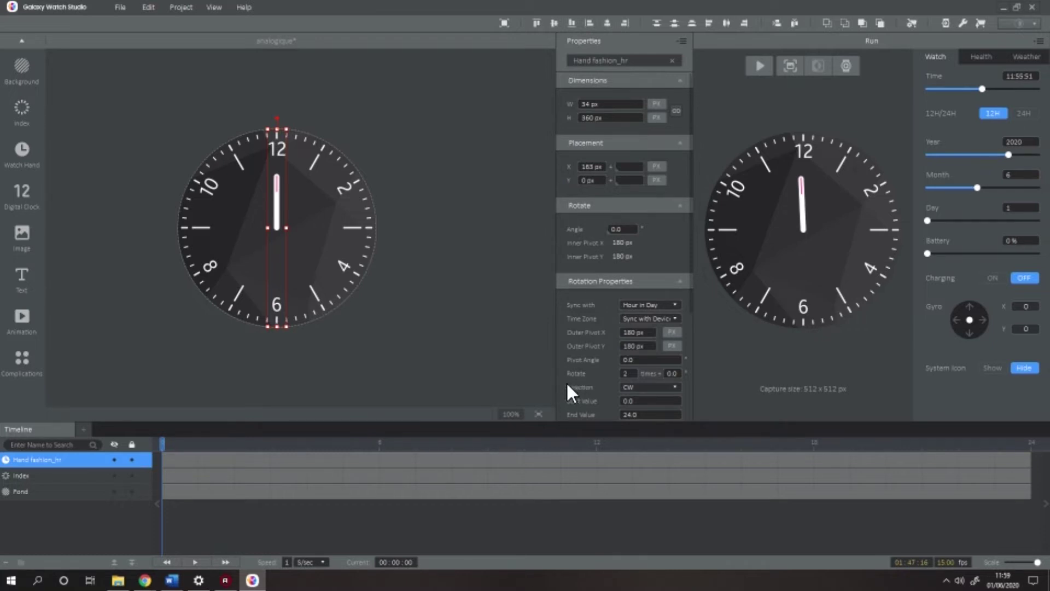
Add the fashion_min minute hand to the dial and deselect it
{"action": "left_click", "coordinate": [28, 152]}
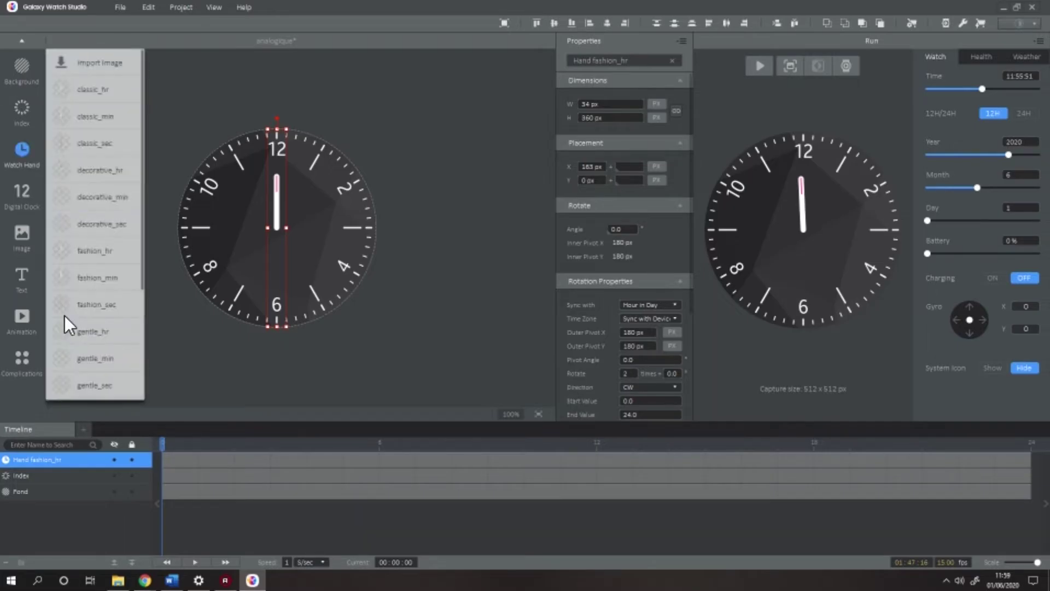
{"action": "key", "text": "Down"}
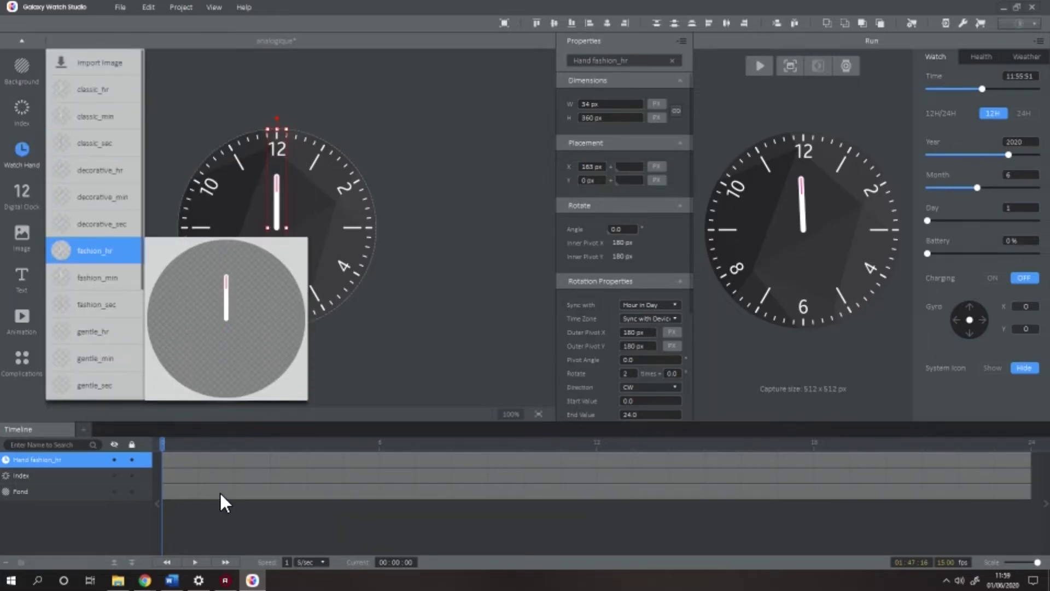
{"action": "key", "text": "Down"}
{"action": "key", "text": "Return"}
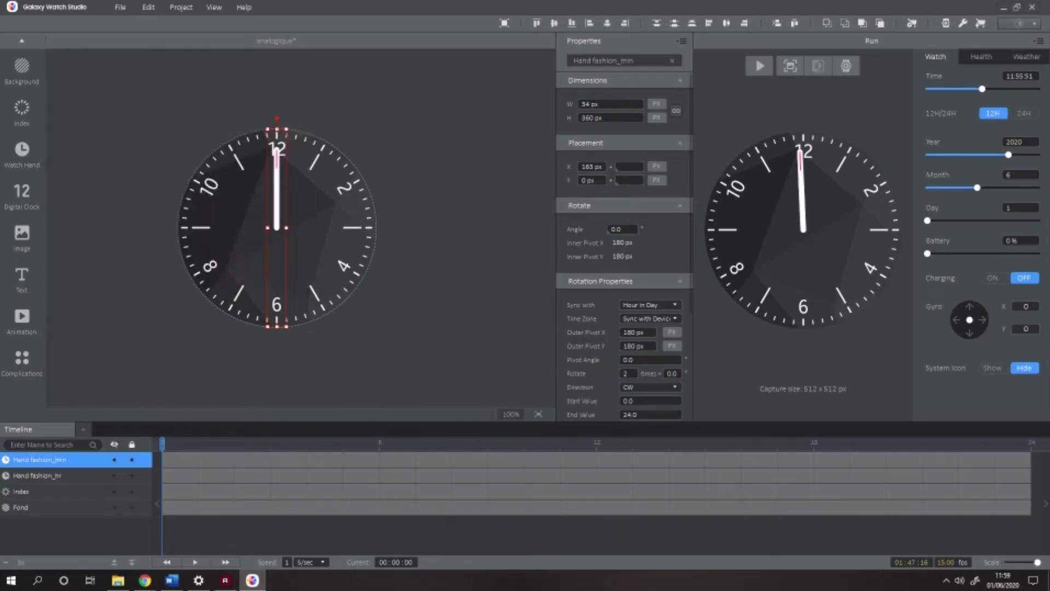
{"action": "left_click", "coordinate": [437, 322]}
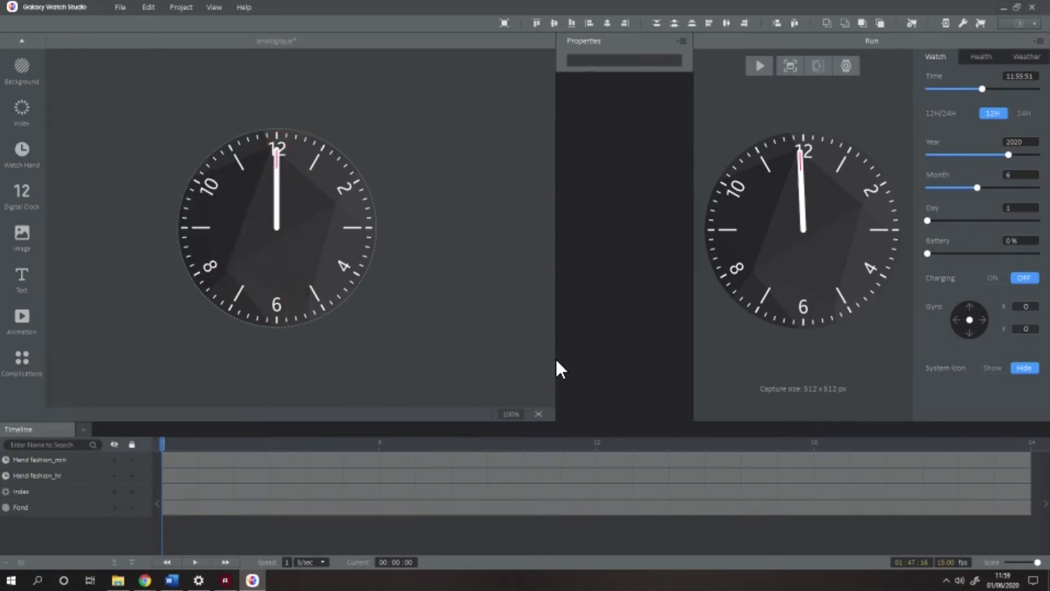
Synchronise the fashion_min hand's rotation with Minute in Hours
{"action": "key", "text": "ctrl+z"}
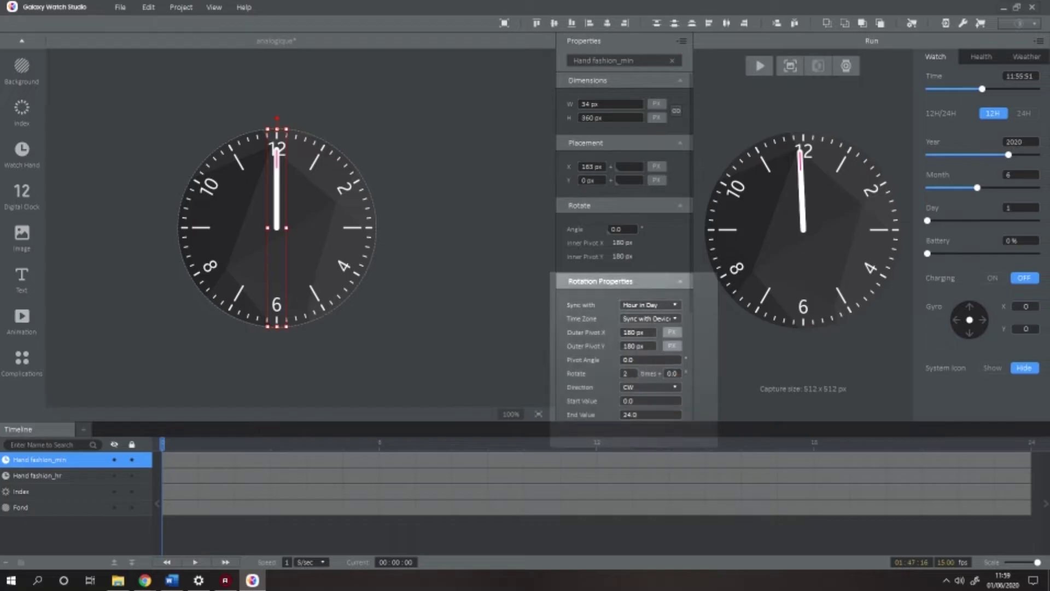
{"action": "left_click", "coordinate": [651, 305]}
{"action": "left_click", "coordinate": [645, 336]}
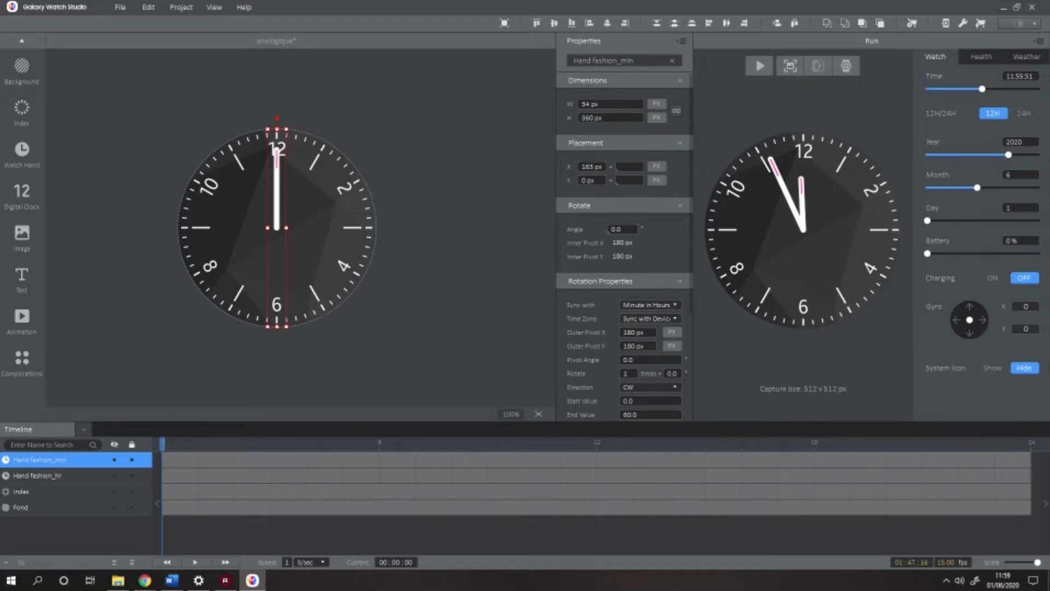
Switch the preview to the 24H format and set the simulated time to 15:40:59
{"action": "mouse_move", "coordinate": [982, 89]}
{"action": "left_mouse_down"}
{"action": "mouse_move", "coordinate": [960, 89]}
{"action": "mouse_move", "coordinate": [1001, 88]}
{"action": "left_mouse_up"}
{"action": "left_click", "coordinate": [1024, 114]}
{"action": "left_click", "coordinate": [992, 114]}
{"action": "left_click", "coordinate": [1024, 113]}
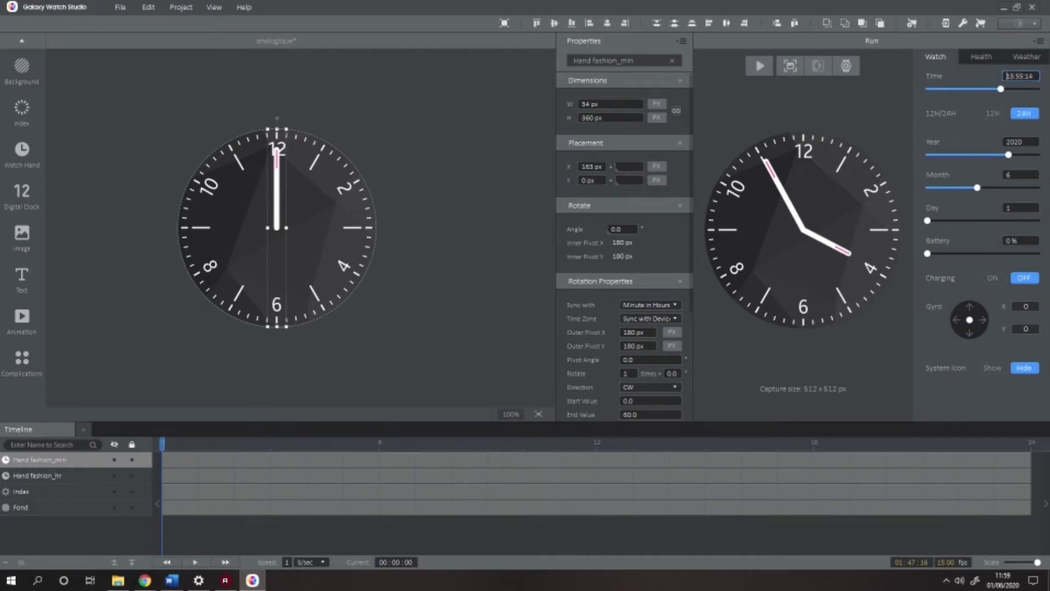
{"action": "mouse_move", "coordinate": [1001, 89]}
{"action": "left_mouse_down"}
{"action": "mouse_move", "coordinate": [972, 89]}
{"action": "mouse_move", "coordinate": [1000, 88]}
{"action": "left_mouse_up"}
Show the preview on a watch body with Galaxy Watch 46mm as the target device
{"action": "left_click", "coordinate": [846, 66]}
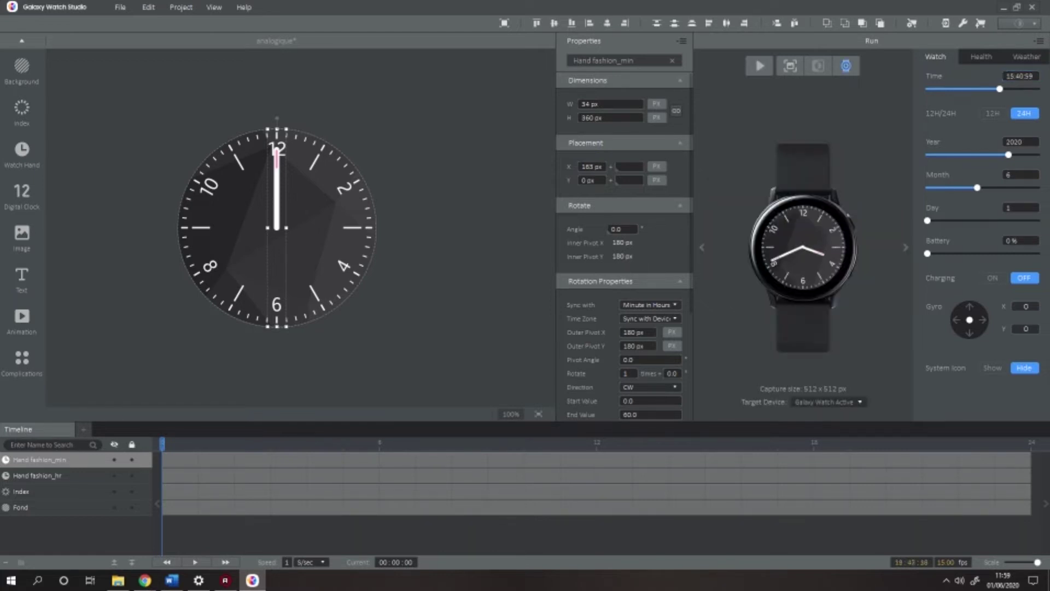
{"action": "left_click", "coordinate": [829, 402]}
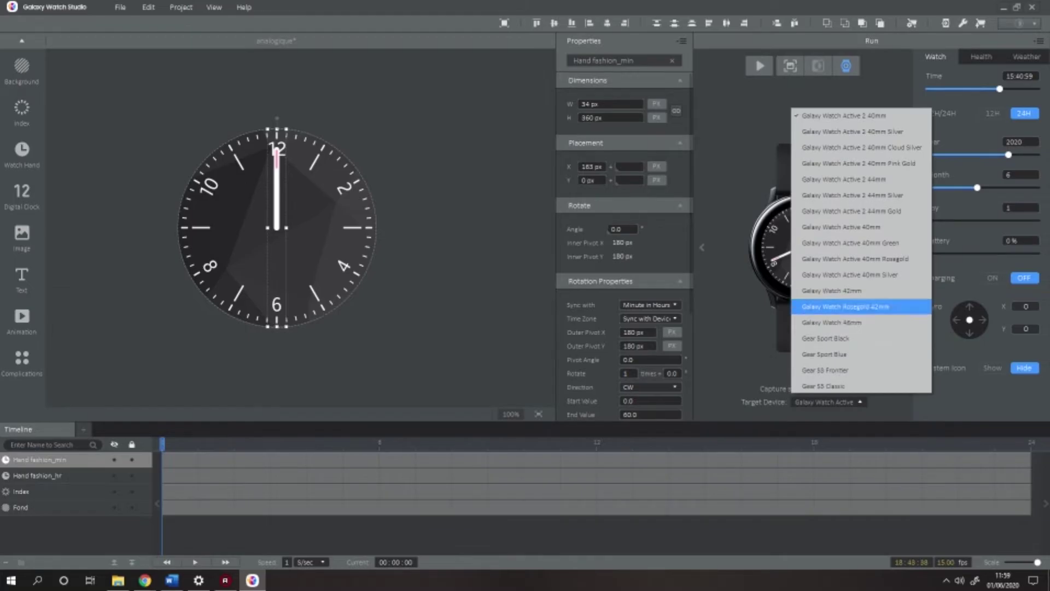
{"action": "left_click", "coordinate": [831, 322]}
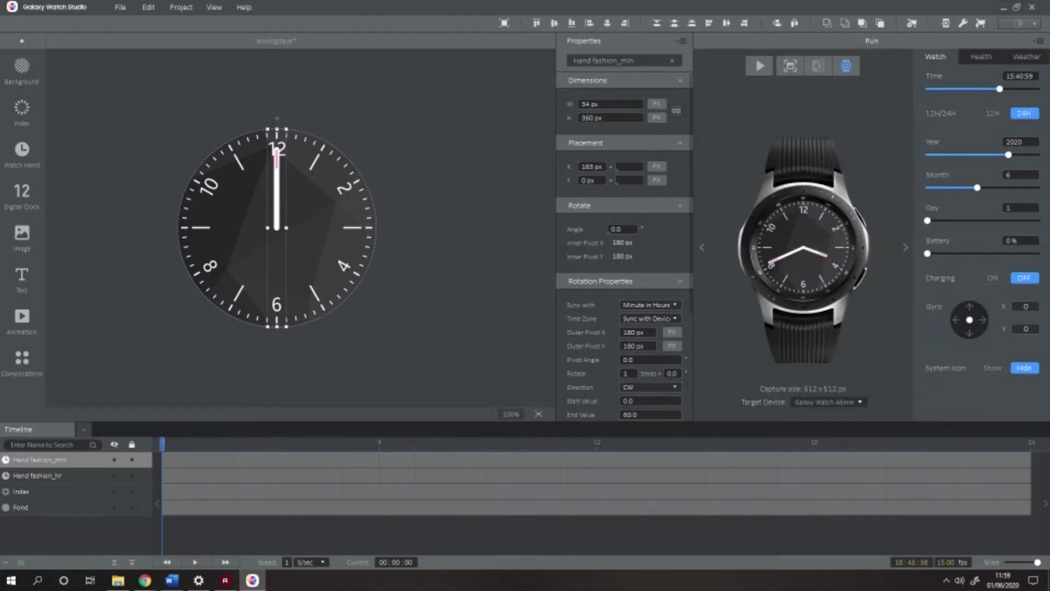
Run the watch face preview and change the simulated time to 10:20:11 and to 13:25:32 to test the hands
{"action": "left_click", "coordinate": [759, 66]}
{"action": "left_click_drag", "start_coordinate": [999, 88], "coordinate": [976, 89]}
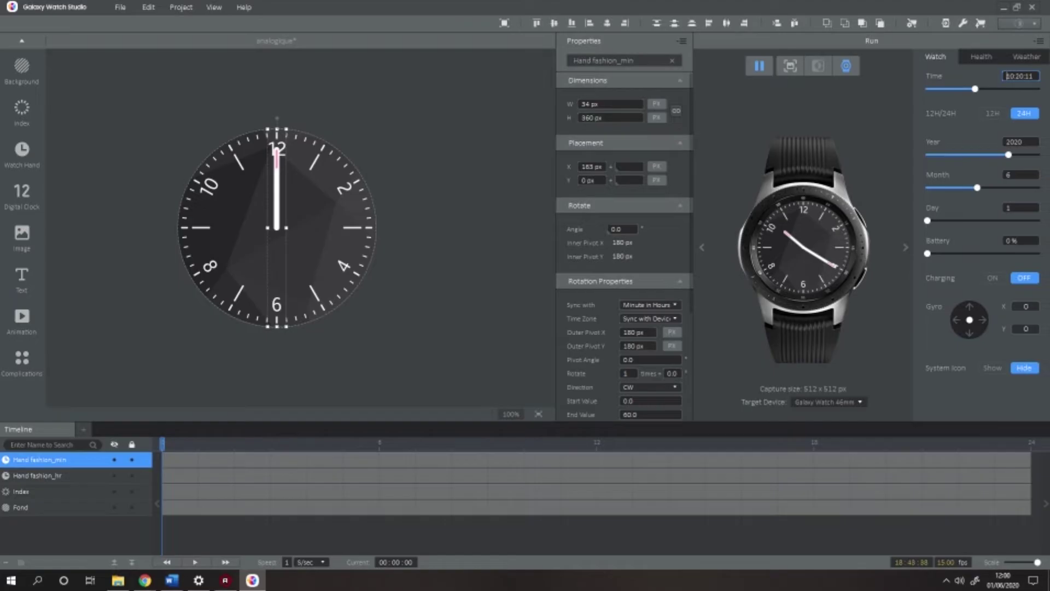
{"action": "left_click_drag", "start_coordinate": [975, 88], "coordinate": [990, 88]}
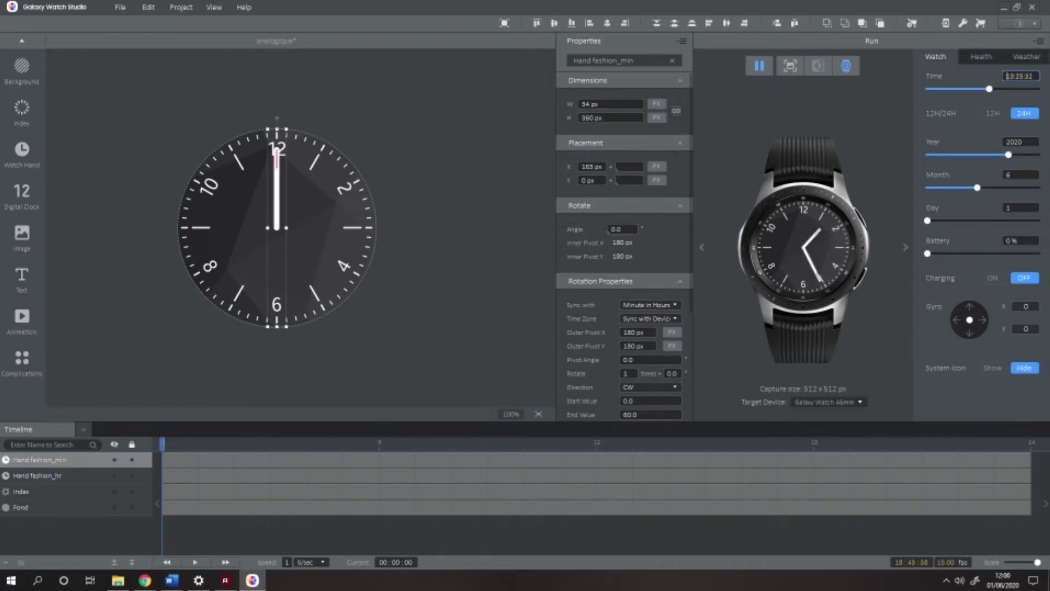
{"action": "key", "text": "Return"}
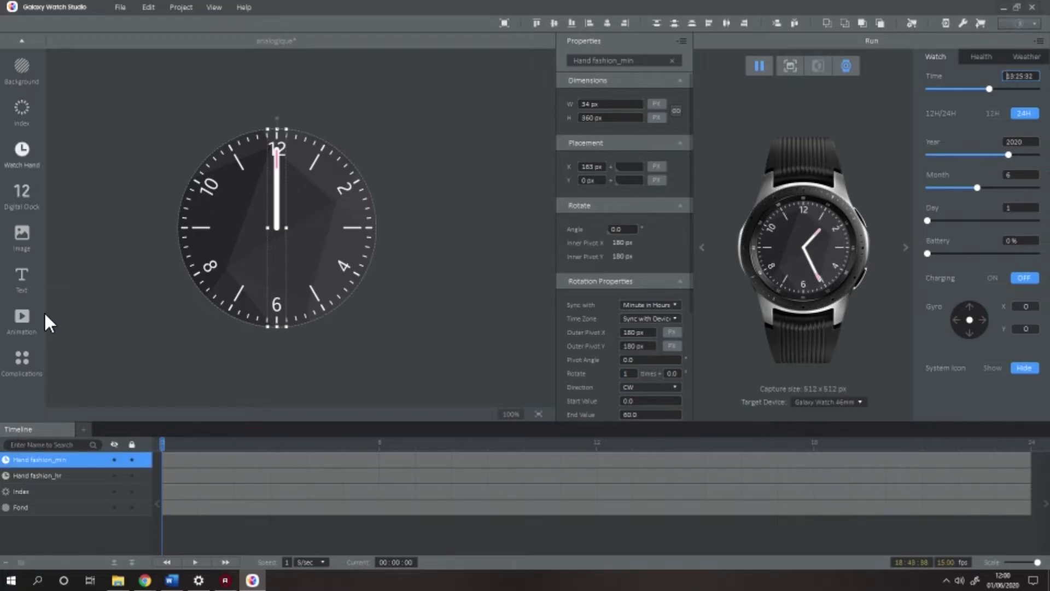
Add the gentle_sec second hand to the watch face
{"action": "left_click", "coordinate": [22, 155]}
{"action": "key", "text": "Down"}
{"action": "key", "text": "Down"}
{"action": "key", "text": "Down"}
{"action": "key", "text": "Down"}
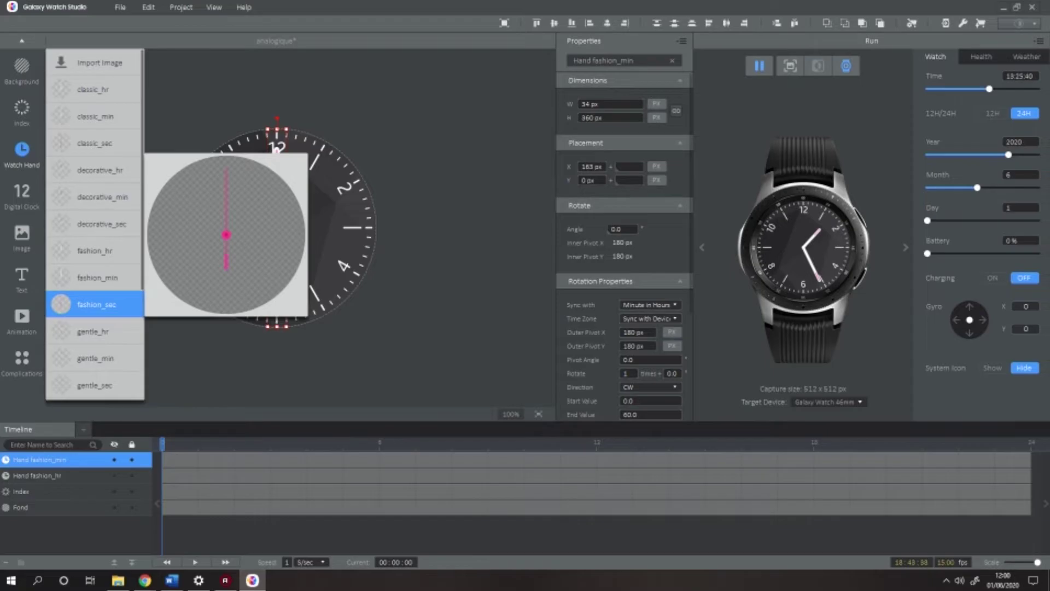
{"action": "key", "text": "Down"}
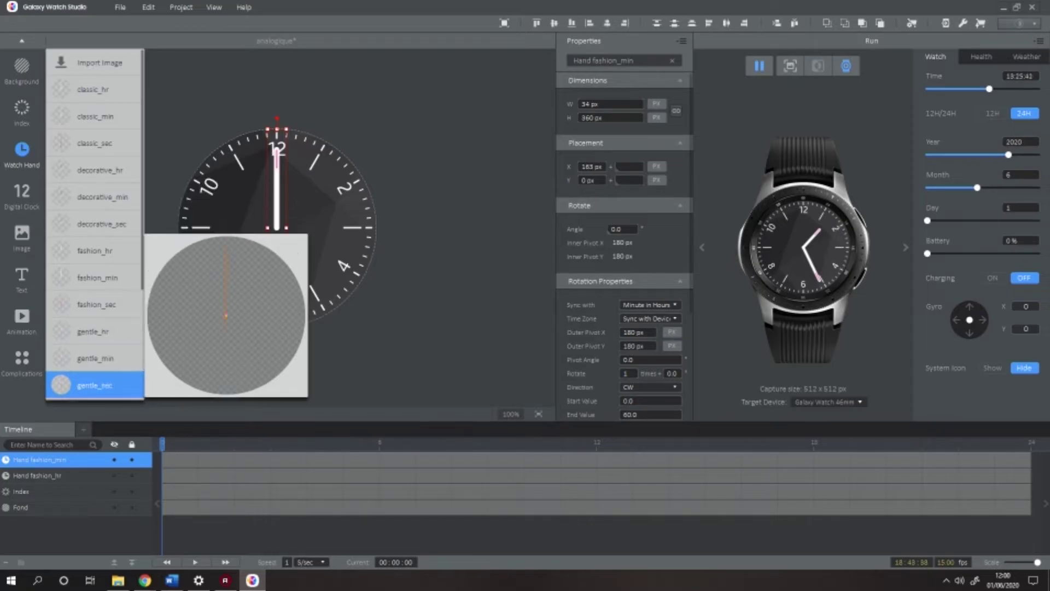
{"action": "scroll", "coordinate": [95, 390], "scroll_direction": "down", "scroll_amount": 3}
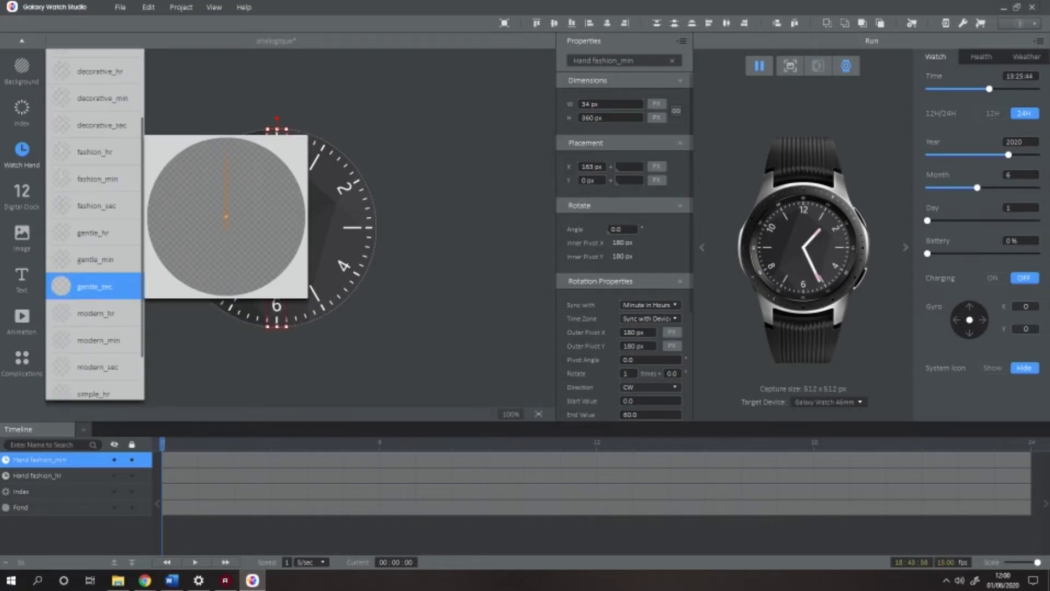
{"action": "key", "text": "Return"}
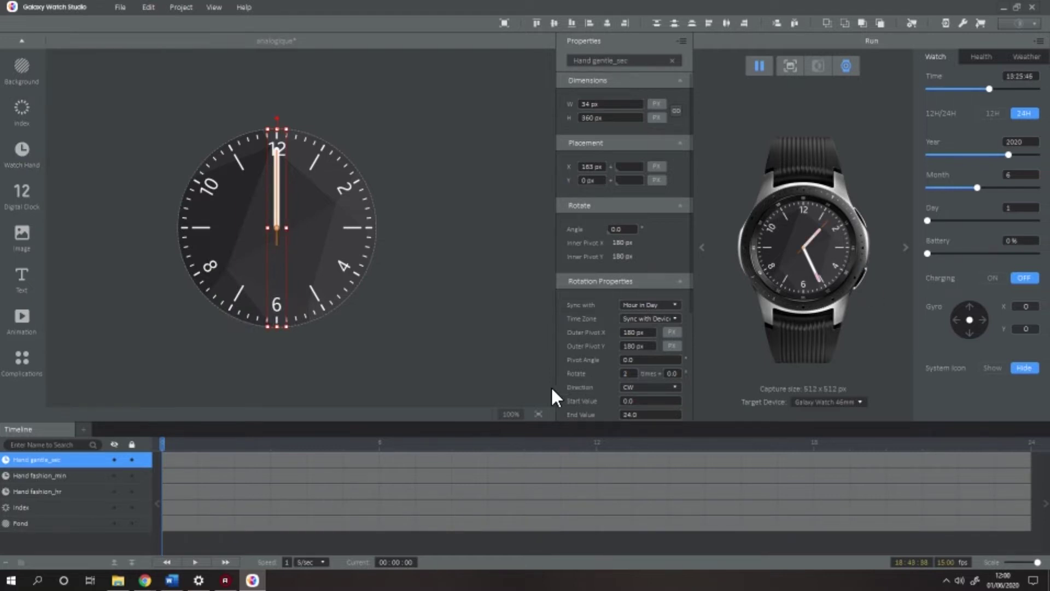
Synchronise the gentle_sec hand's rotation with Second in Minute and set the simulated time to 15:19:36
{"action": "left_click", "coordinate": [649, 305]}
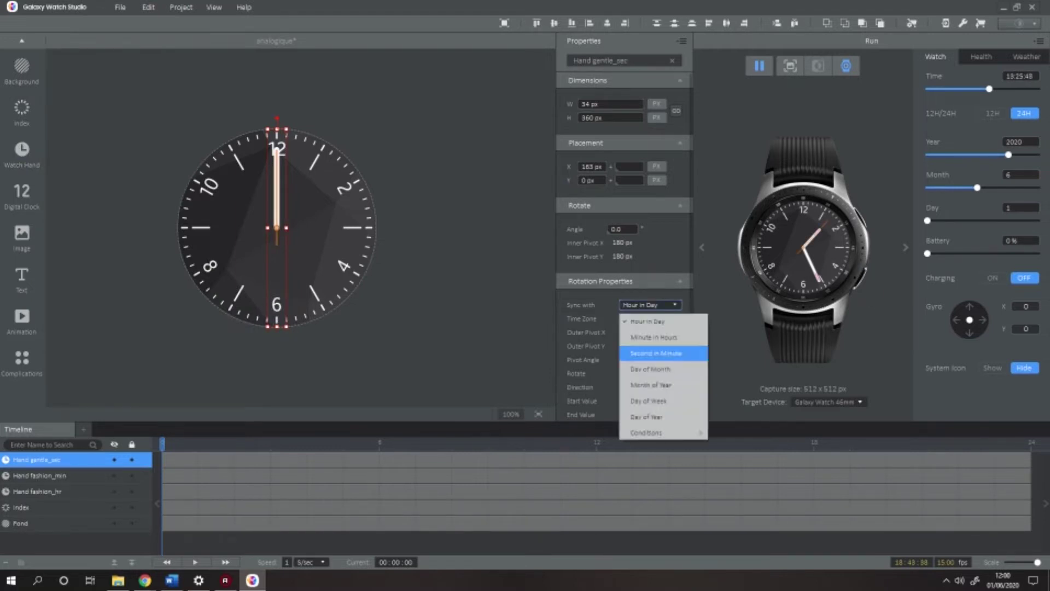
{"action": "left_click", "coordinate": [656, 353]}
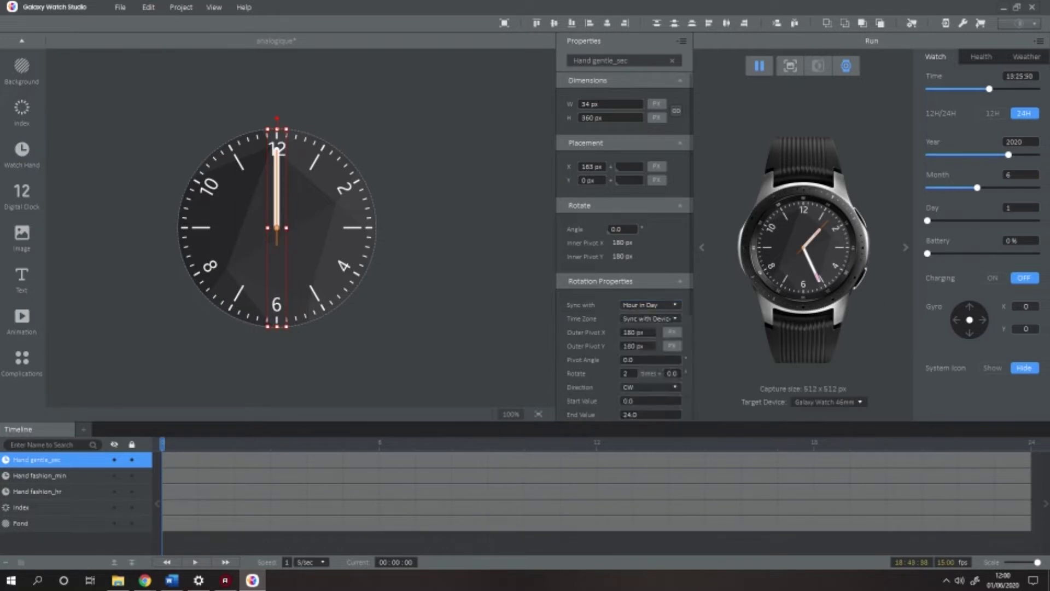
{"action": "mouse_move", "coordinate": [989, 88]}
{"action": "left_mouse_down"}
{"action": "mouse_move", "coordinate": [975, 89]}
{"action": "mouse_move", "coordinate": [998, 89]}
{"action": "left_mouse_up"}
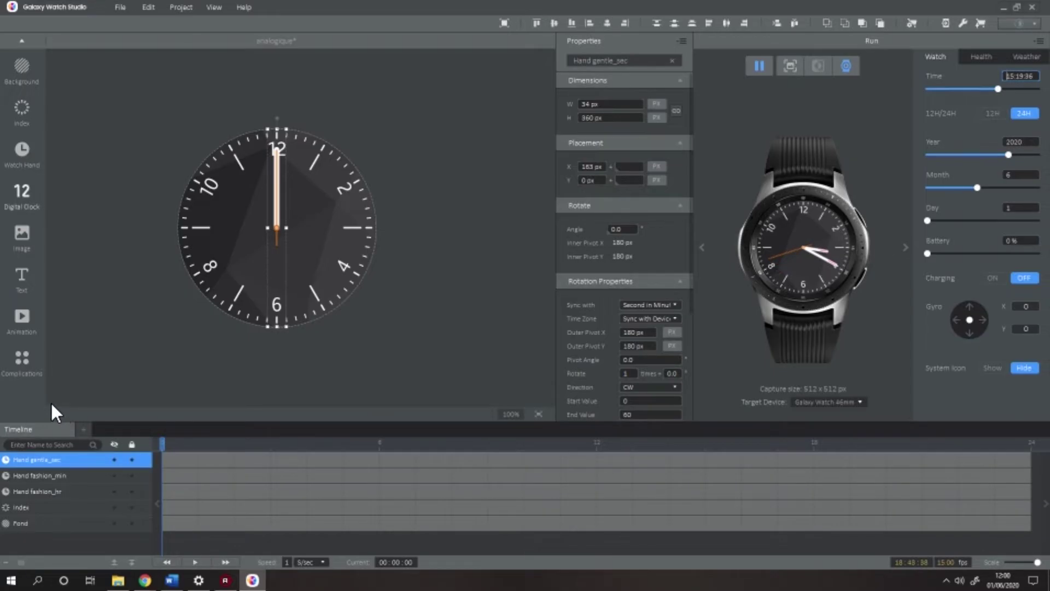
Add a digital clock element and set its ICU format to day in month (d)
{"action": "left_click", "coordinate": [24, 195]}
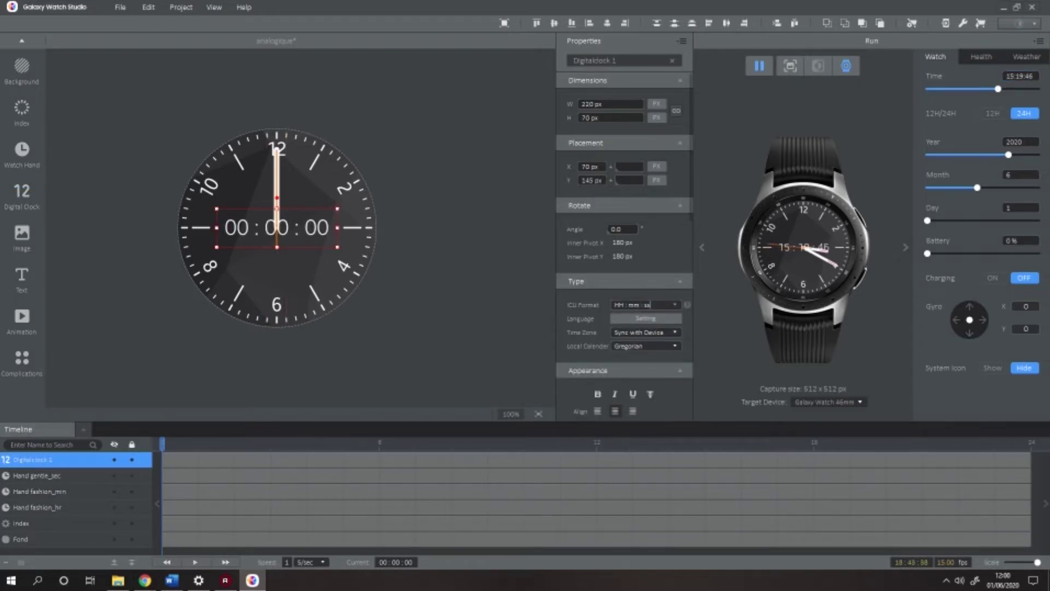
{"action": "left_click", "coordinate": [675, 305]}
{"action": "mouse_move", "coordinate": [651, 385]}
{"action": "key", "text": "Down"}
{"action": "key", "text": "Down"}
{"action": "key", "text": "Down"}
{"action": "key", "text": "Down"}
{"action": "key", "text": "Down"}
{"action": "key", "text": "Down"}
{"action": "key", "text": "Down"}
{"action": "key", "text": "Down"}
{"action": "key", "text": "Down"}
{"action": "key", "text": "Down"}
{"action": "key", "text": "Down"}
{"action": "key", "text": "Down"}
{"action": "key", "text": "Down"}
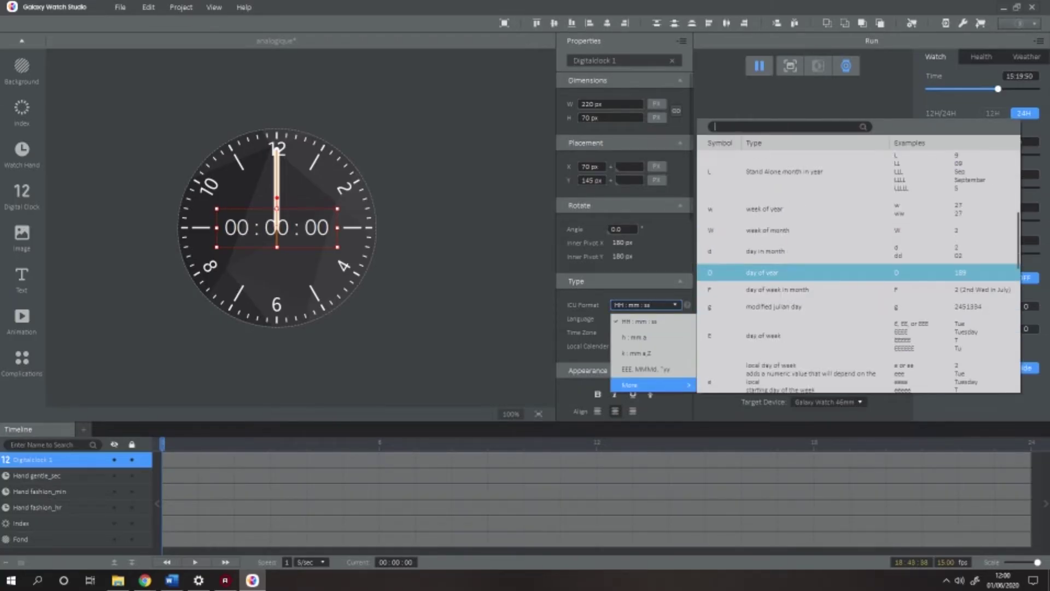
{"action": "key", "text": "Up"}
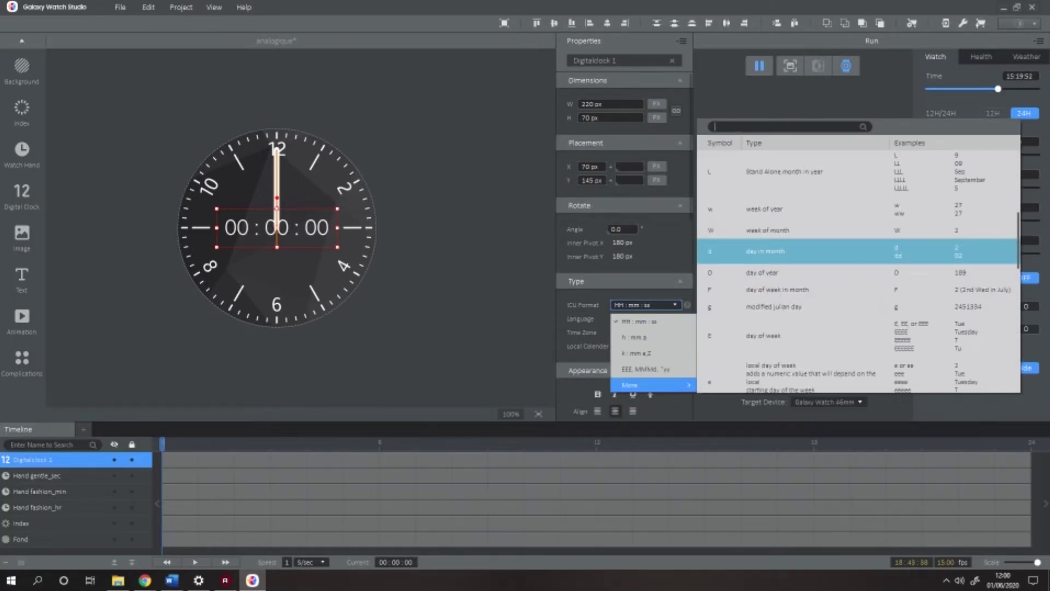
{"action": "key", "text": "Return"}
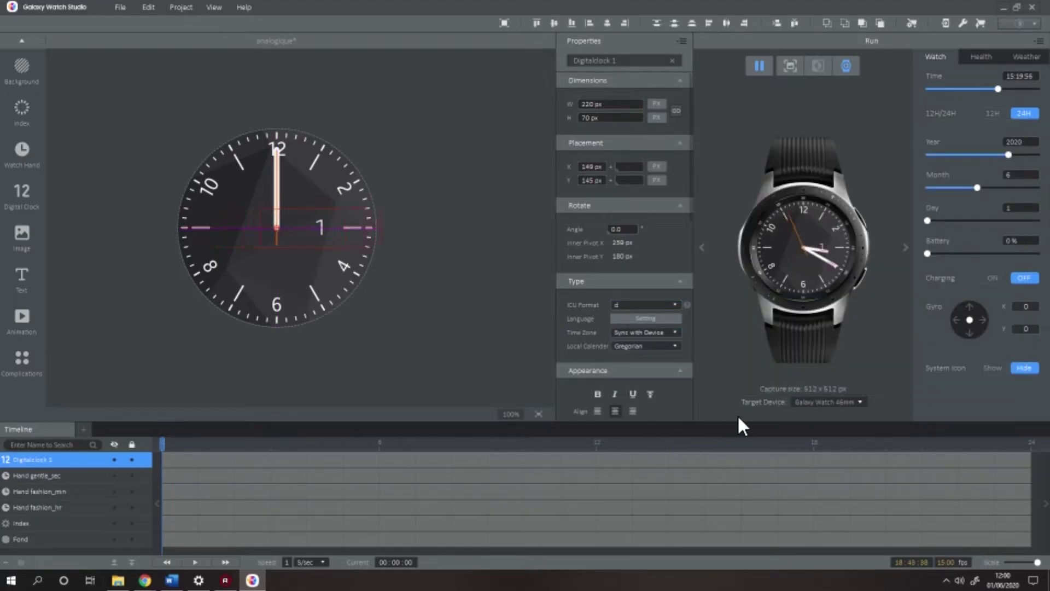
Place the day number near the 3 o'clock mark, in bold with font size 24
{"action": "left_click", "coordinate": [857, 447]}
{"action": "left_click", "coordinate": [661, 449]}
{"action": "scroll", "coordinate": [624, 246], "scroll_direction": "down", "scroll_amount": 3}
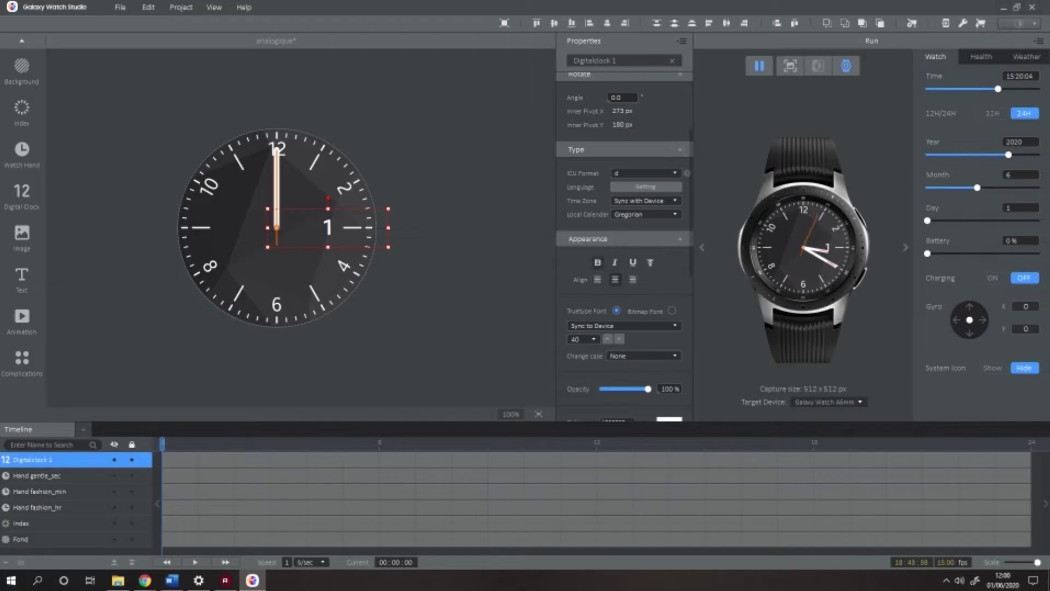
{"action": "left_click", "coordinate": [619, 339]}
{"action": "left_click", "coordinate": [619, 339]}
{"action": "scroll", "coordinate": [624, 240], "scroll_direction": "down", "scroll_amount": 2}
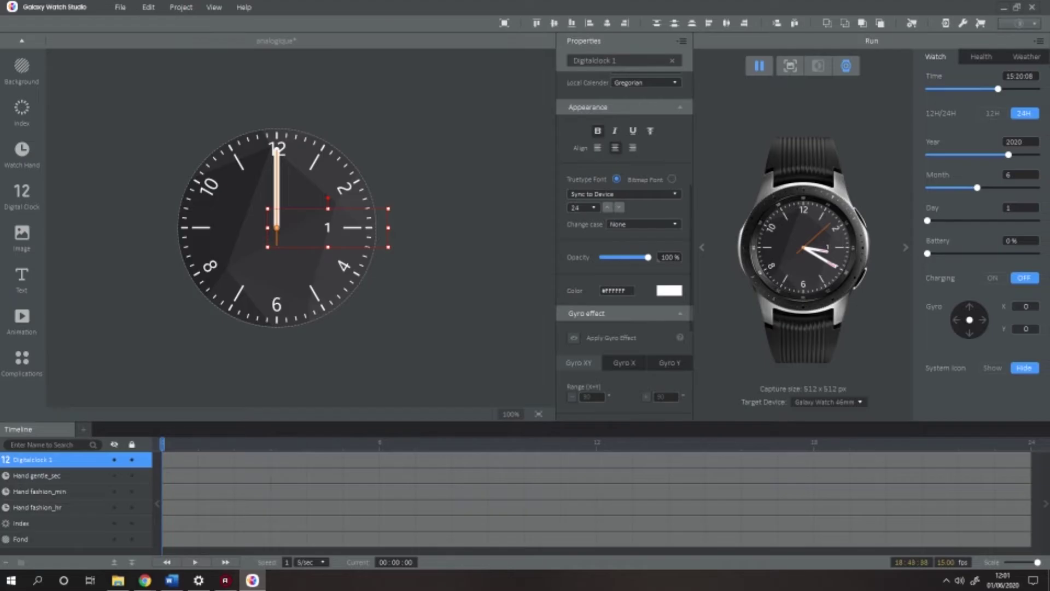
Try the WatchRosemary font on the day number with its case option at None
{"action": "left_click", "coordinate": [624, 193]}
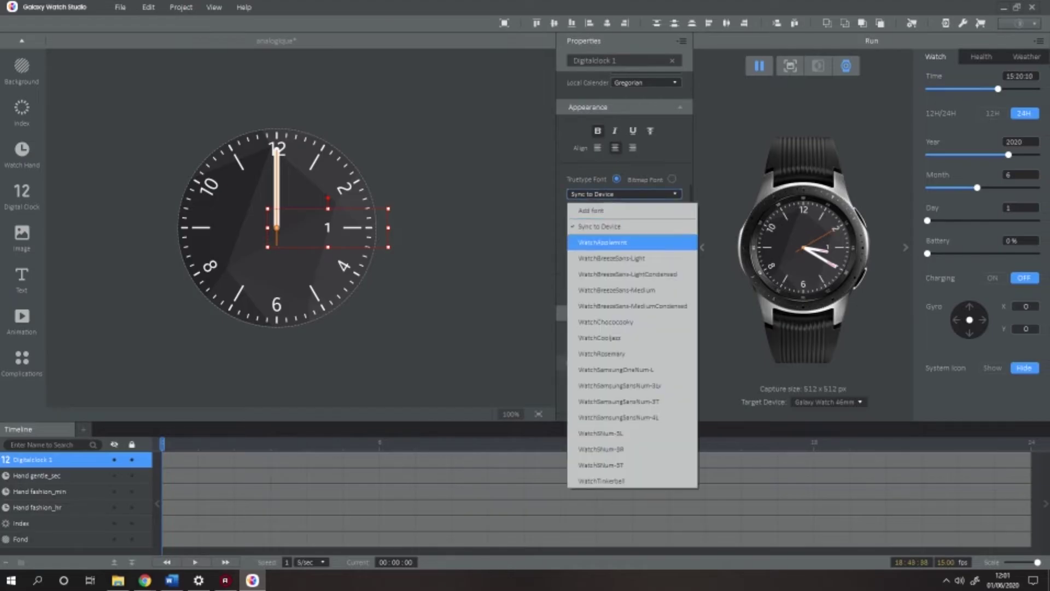
{"action": "left_click", "coordinate": [601, 353]}
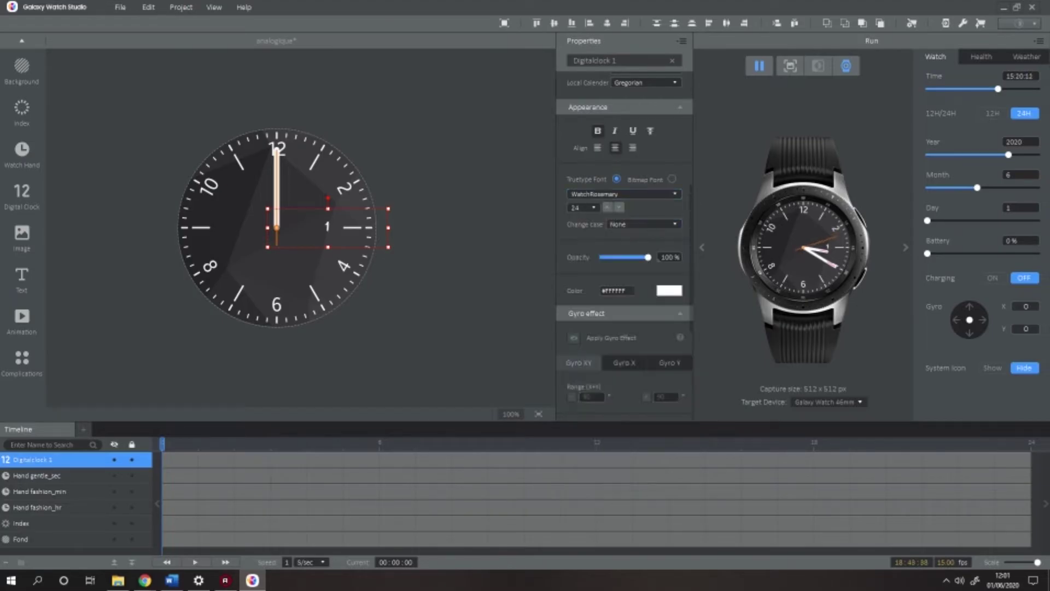
{"action": "left_click", "coordinate": [644, 224]}
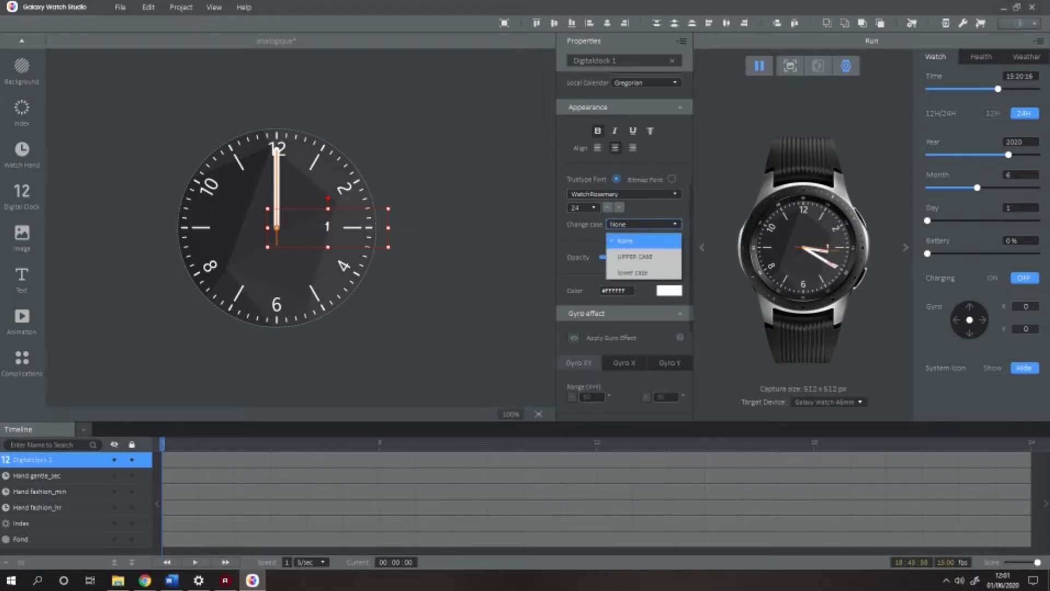
{"action": "left_click", "coordinate": [625, 241]}
Set the day number's font to WatchTinkerbell
{"action": "left_click", "coordinate": [624, 194]}
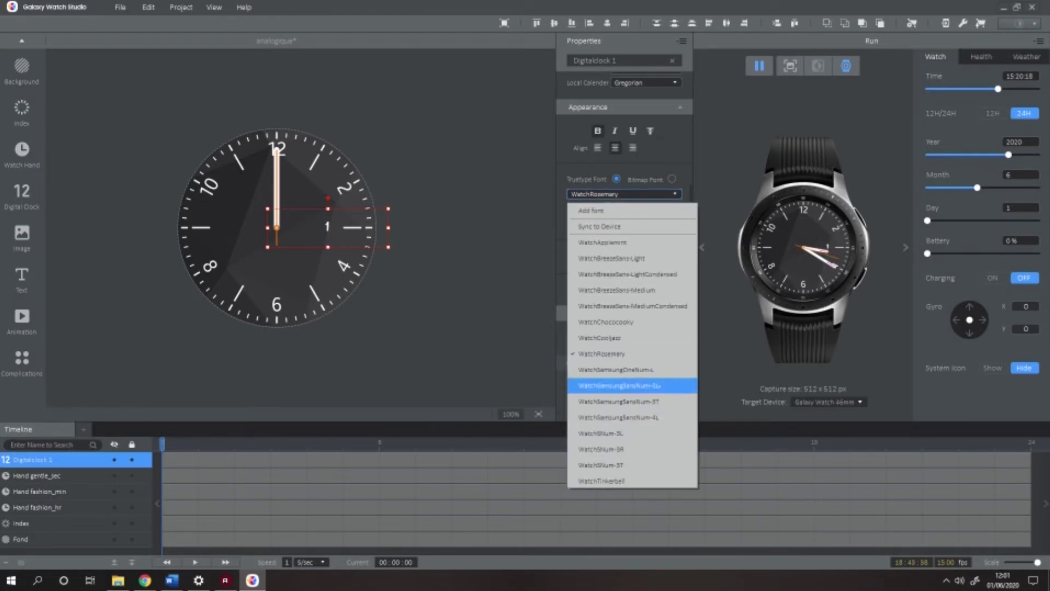
{"action": "left_click", "coordinate": [618, 481]}
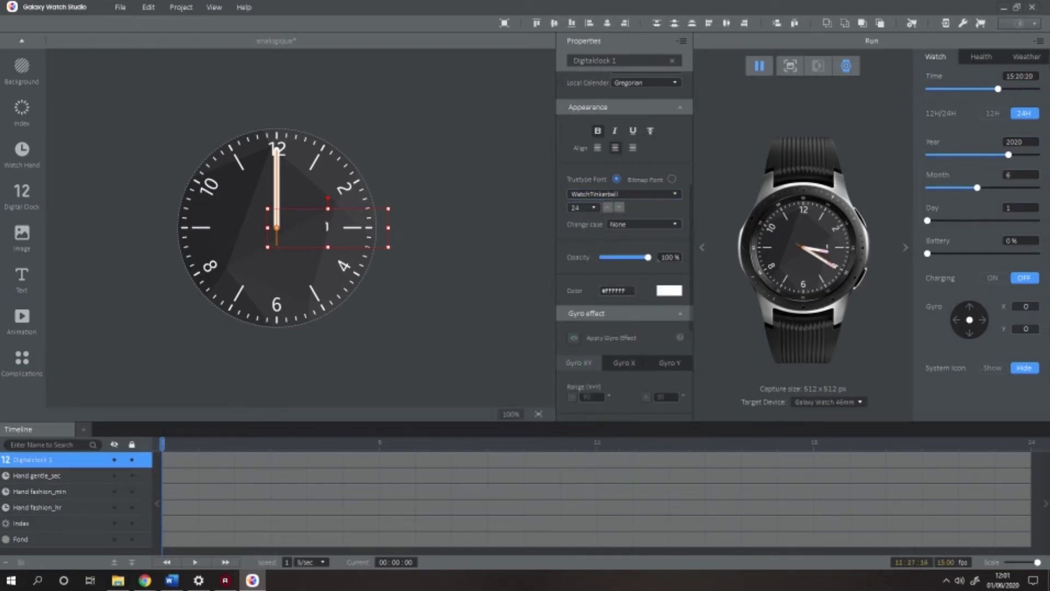
{"action": "left_click", "coordinate": [697, 454]}
{"action": "left_click", "coordinate": [655, 456]}
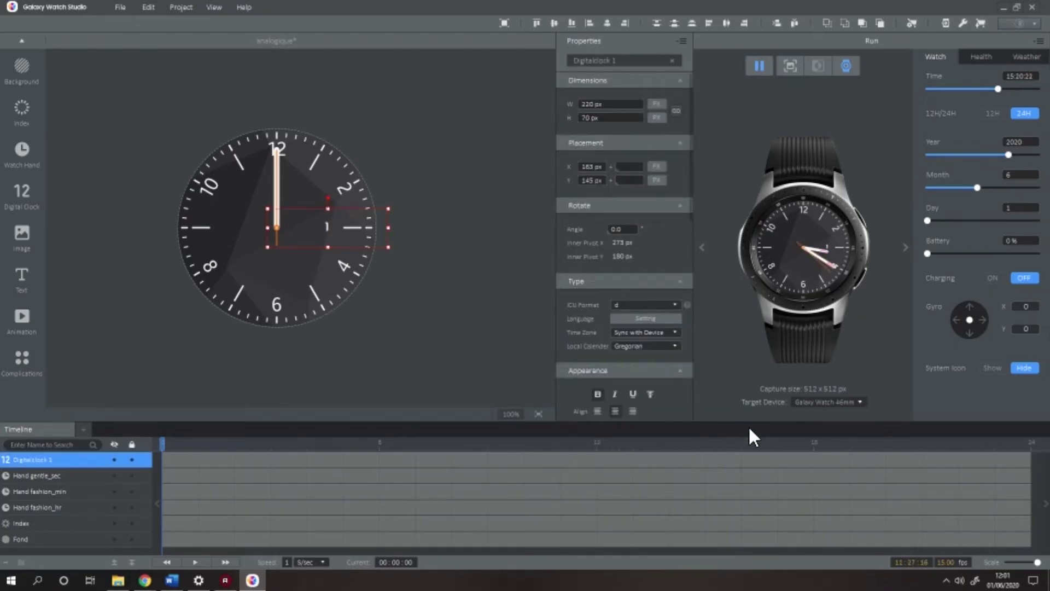
Shrink the day number's text box and right-align the number inside it
{"action": "left_click_drag", "start_coordinate": [777, 455], "coordinate": [626, 455]}
{"action": "left_click_drag", "start_coordinate": [580, 416], "coordinate": [661, 452]}
{"action": "scroll", "coordinate": [623, 274], "scroll_direction": "down", "scroll_amount": 3}
{"action": "left_click", "coordinate": [633, 279]}
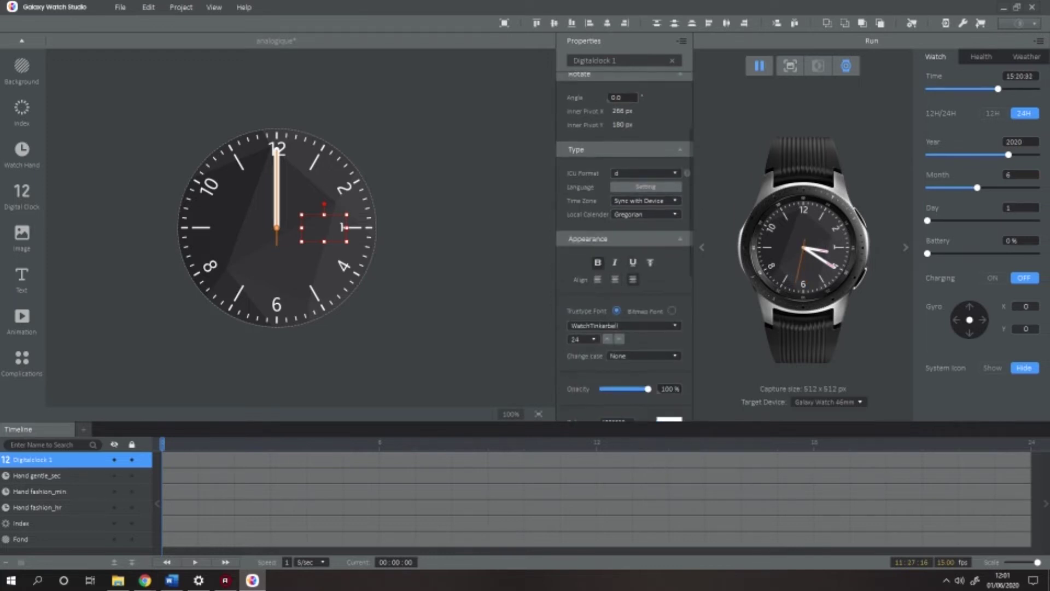
Nudge the day number just inside the 3 o'clock mark and set the simulated time to 12:28:30
{"action": "left_click_drag", "start_coordinate": [658, 464], "coordinate": [650, 464]}
{"action": "left_click", "coordinate": [465, 317]}
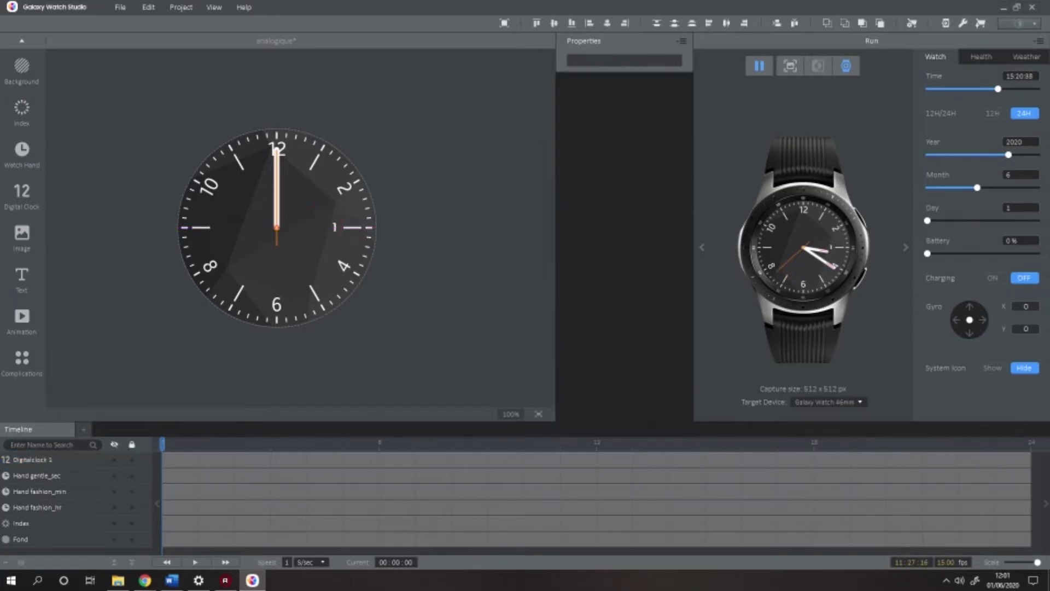
{"action": "mouse_move", "coordinate": [998, 89]}
{"action": "left_mouse_down"}
{"action": "mouse_move", "coordinate": [962, 88]}
{"action": "mouse_move", "coordinate": [999, 89]}
{"action": "mouse_move", "coordinate": [985, 89]}
{"action": "left_mouse_up"}
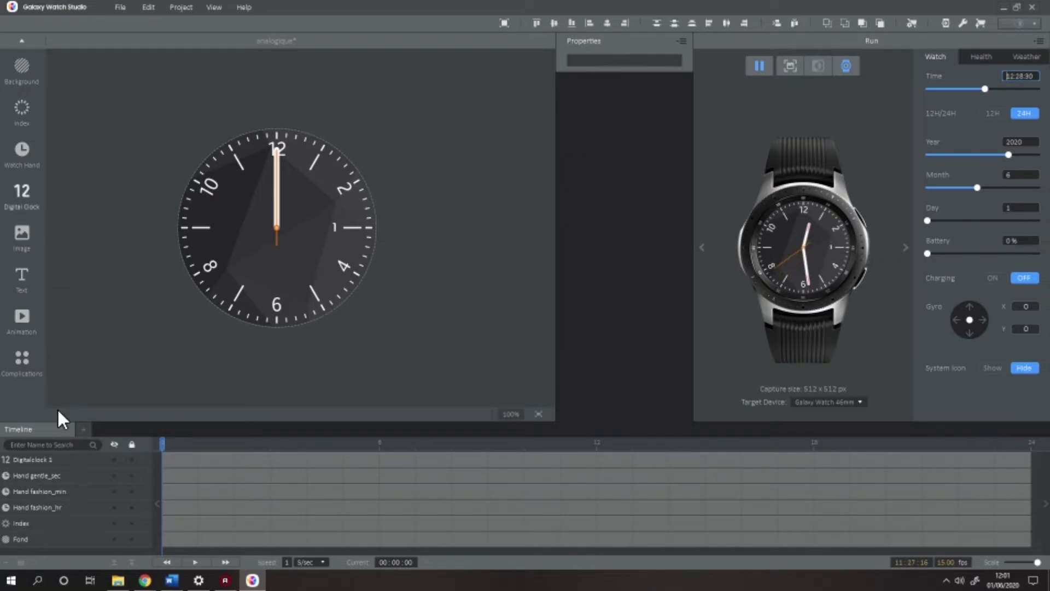
Add a Battery (%) text and place it near the 9 o'clock mark at about X 53 px, Y 145 px
{"action": "left_click", "coordinate": [21, 278]}
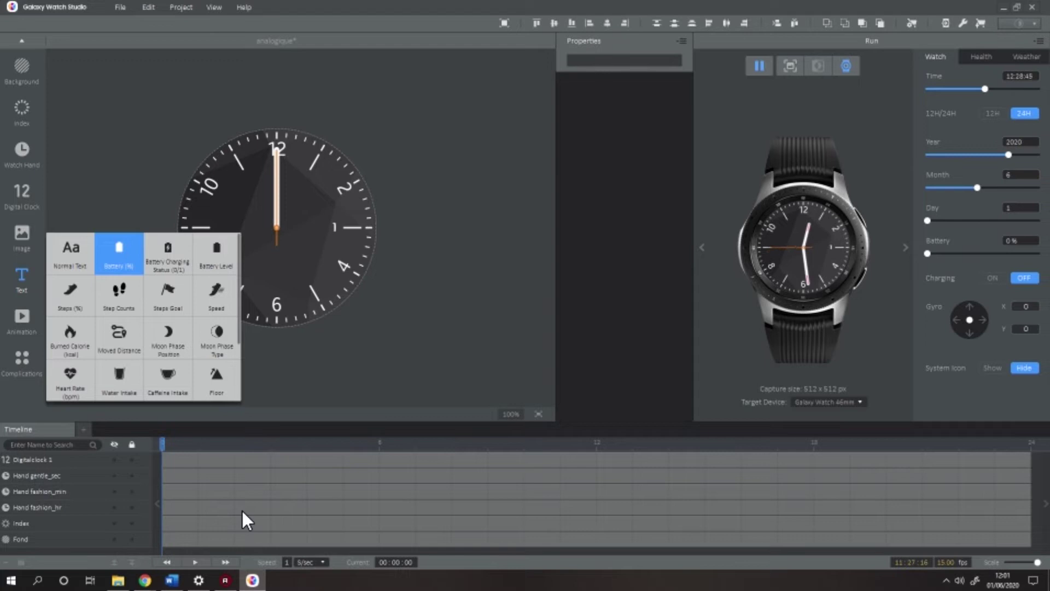
{"action": "key", "text": "Down"}
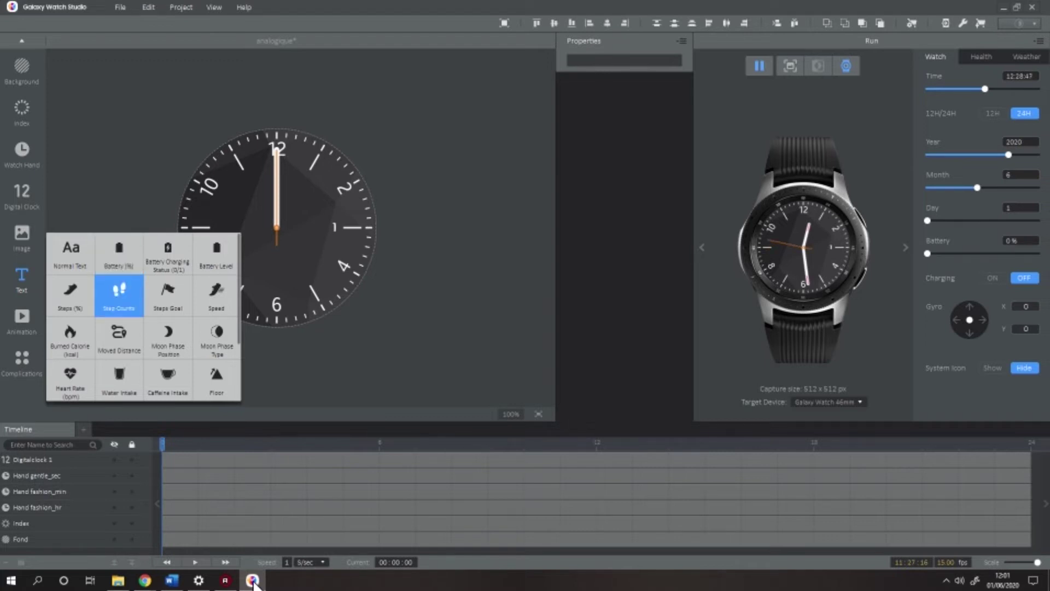
{"action": "key", "text": "Up"}
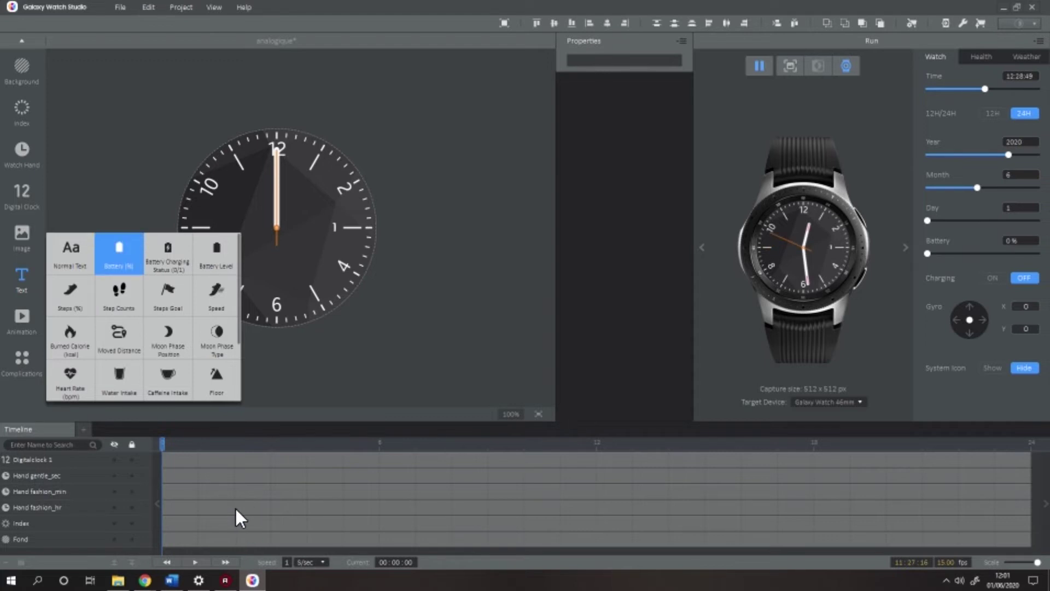
{"action": "key", "text": "Return"}
{"action": "mouse_move", "coordinate": [203, 154]}
{"action": "left_mouse_down"}
{"action": "mouse_move", "coordinate": [229, 245]}
{"action": "mouse_move", "coordinate": [229, 230]}
{"action": "left_mouse_up"}
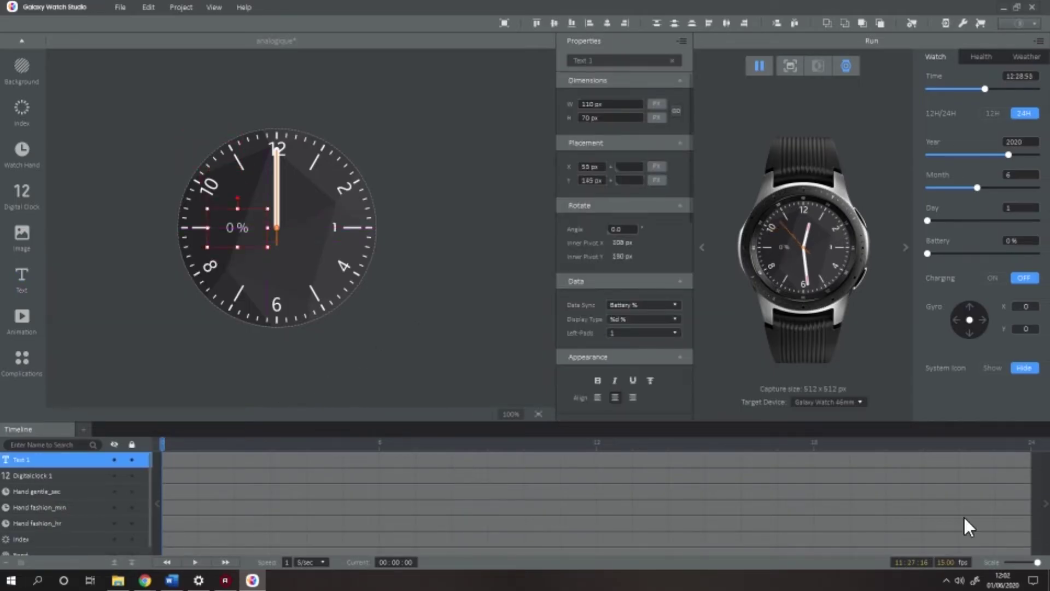
Left-align the battery text and set its font to WatchTinkerbell
{"action": "scroll", "coordinate": [623, 247], "scroll_direction": "down", "scroll_amount": 3}
{"action": "left_click", "coordinate": [597, 266]}
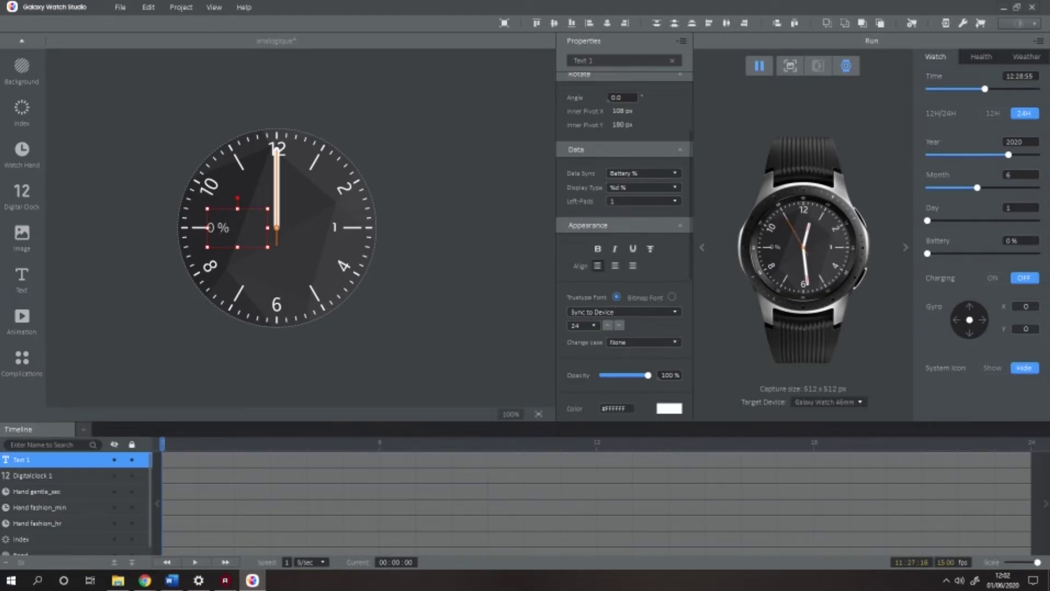
{"action": "left_click", "coordinate": [624, 312]}
{"action": "left_click", "coordinate": [624, 296]}
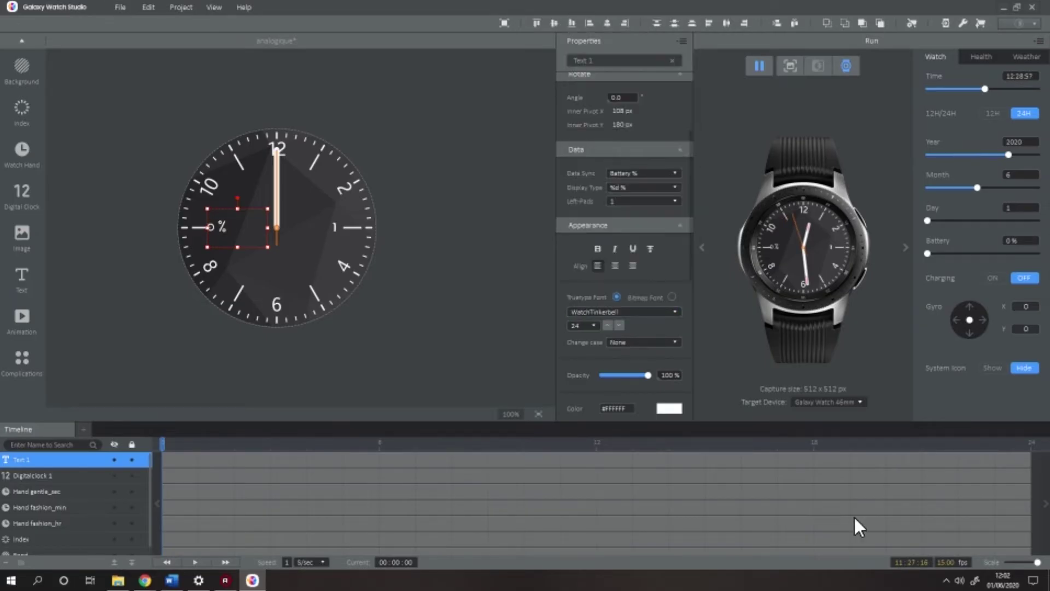
Shift the battery text horizontally to about X 70 px, just inside the 9 o'clock mark
{"action": "left_click_drag", "start_coordinate": [224, 218], "coordinate": [235, 221]}
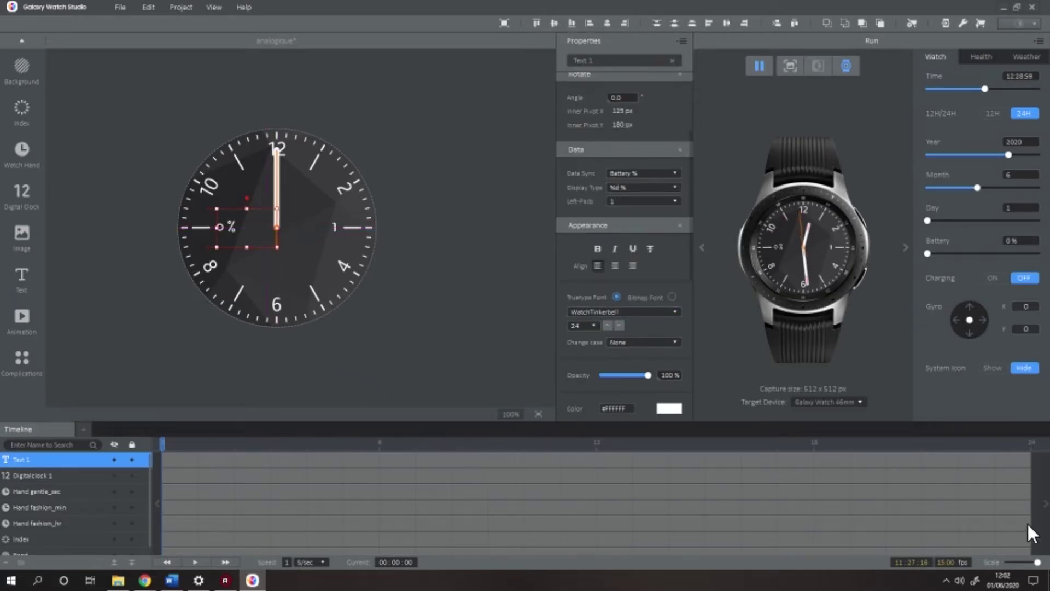
{"action": "left_click", "coordinate": [519, 262]}
{"action": "left_click", "coordinate": [219, 227]}
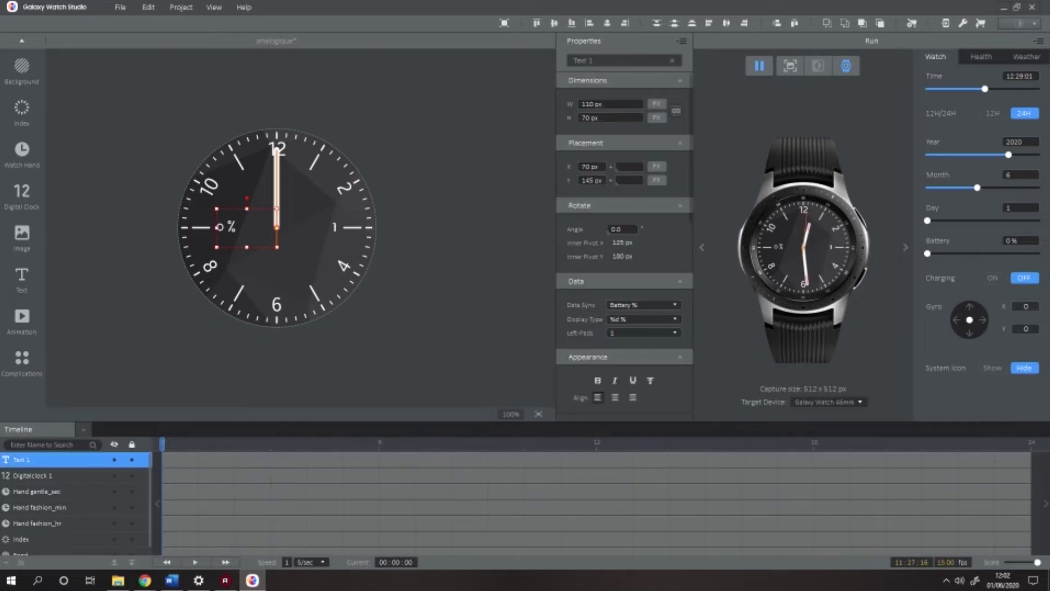
Set the simulated battery level to 51 % and save the project as analogique.gwd
{"action": "left_click_drag", "start_coordinate": [927, 253], "coordinate": [982, 254]}
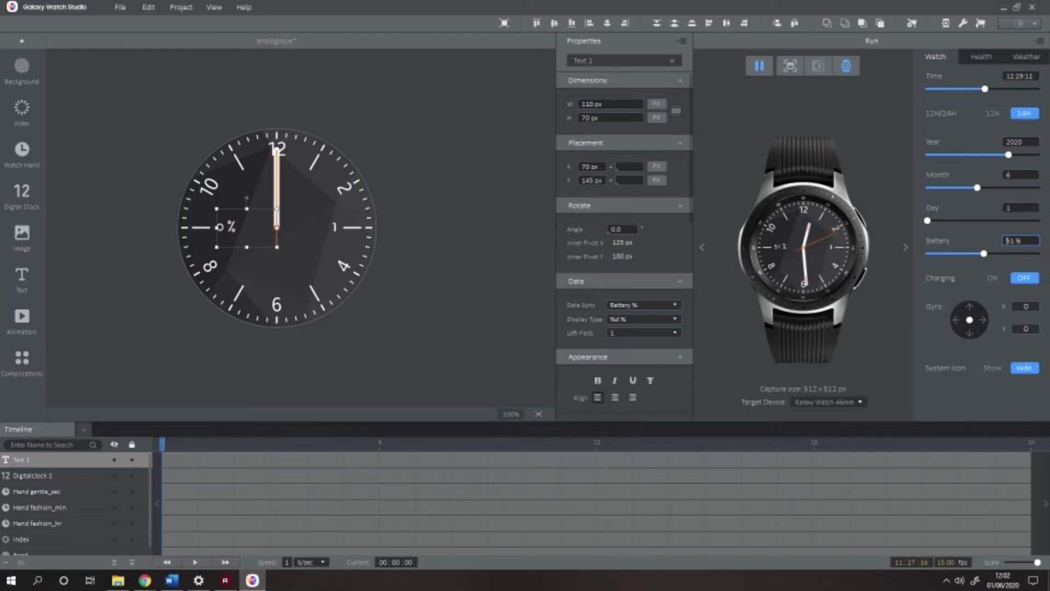
{"action": "left_click", "coordinate": [828, 308]}
{"action": "key", "text": "ctrl+s"}
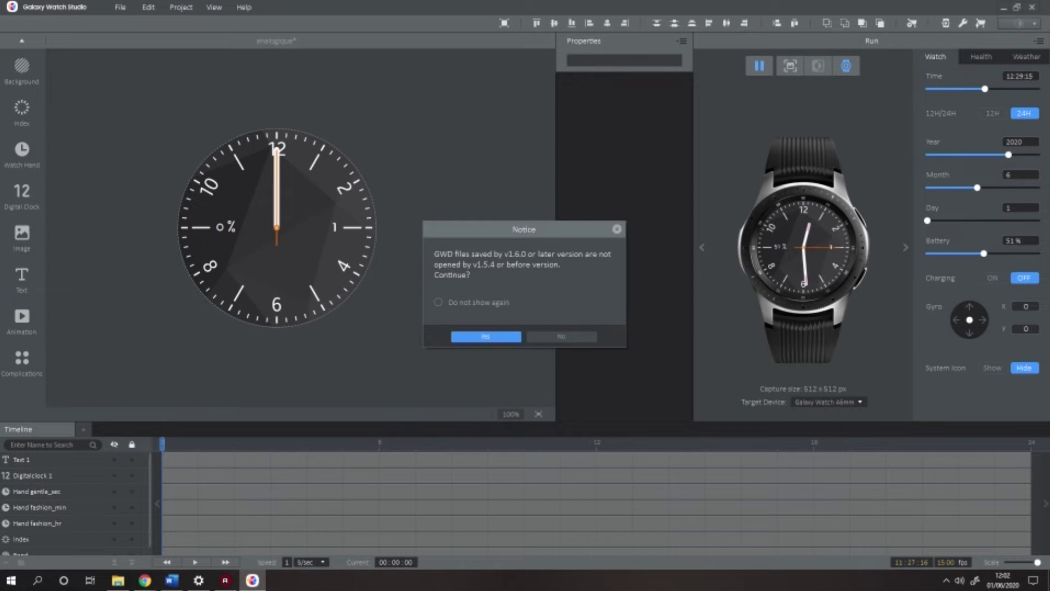
{"action": "key", "text": "Return"}
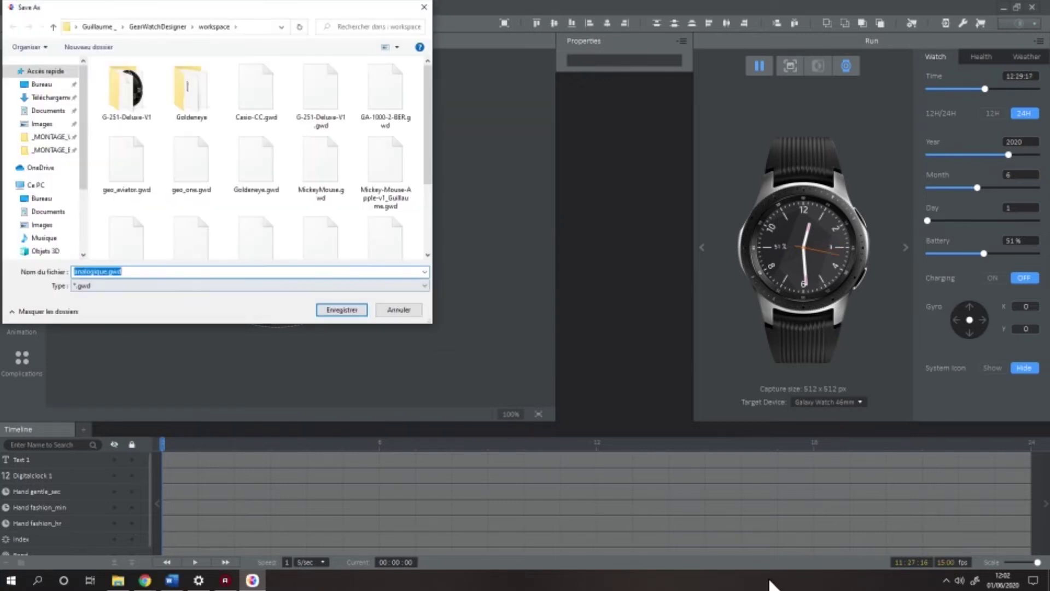
{"action": "left_click", "coordinate": [342, 309]}
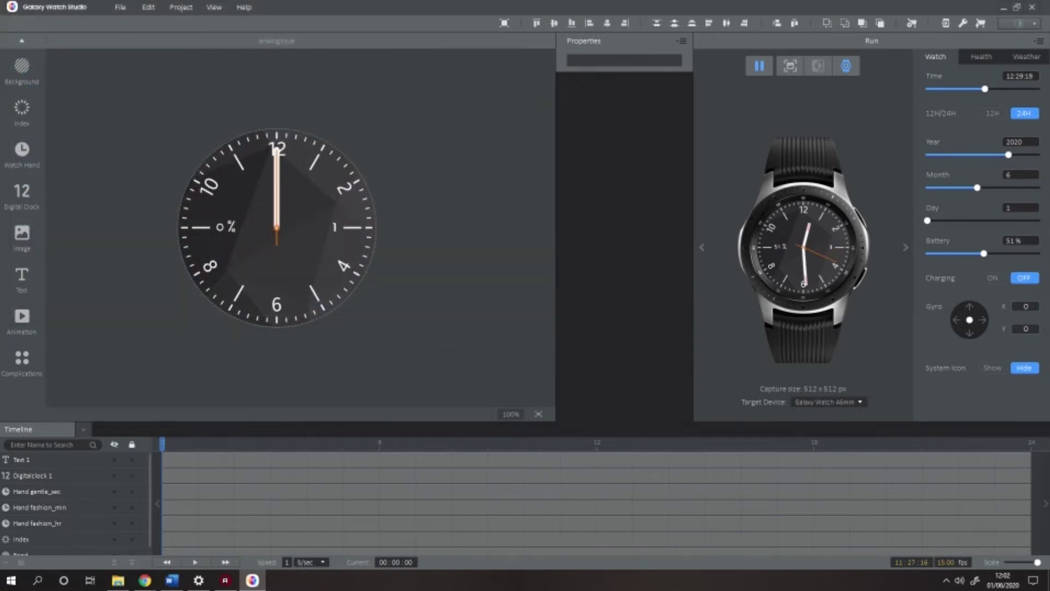
Create a new blank watch face project named numerique
{"action": "key", "text": "alt+f"}
{"action": "key", "text": "Return"}
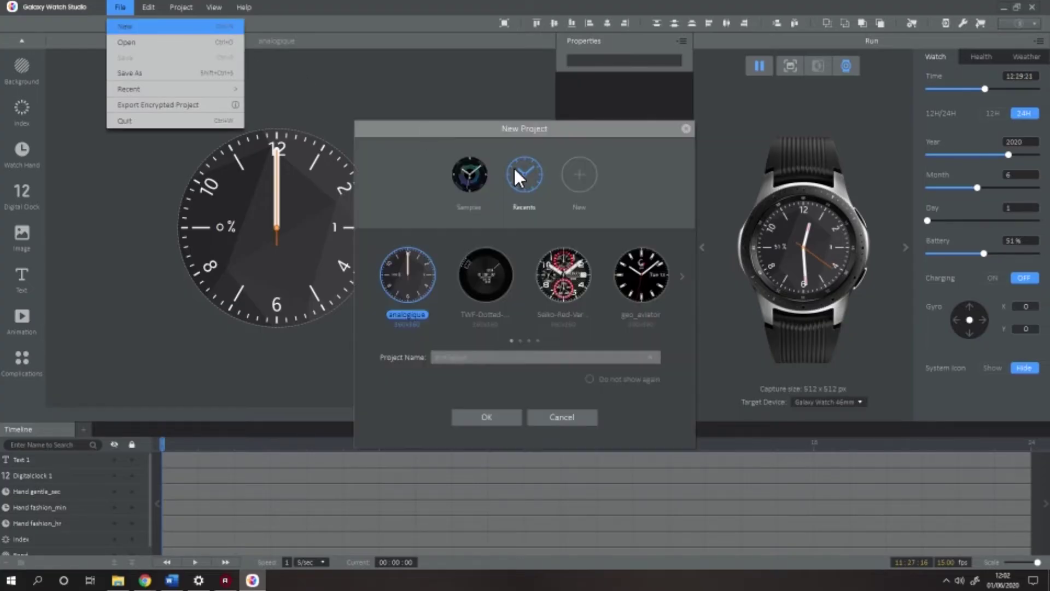
{"action": "left_click", "coordinate": [580, 174]}
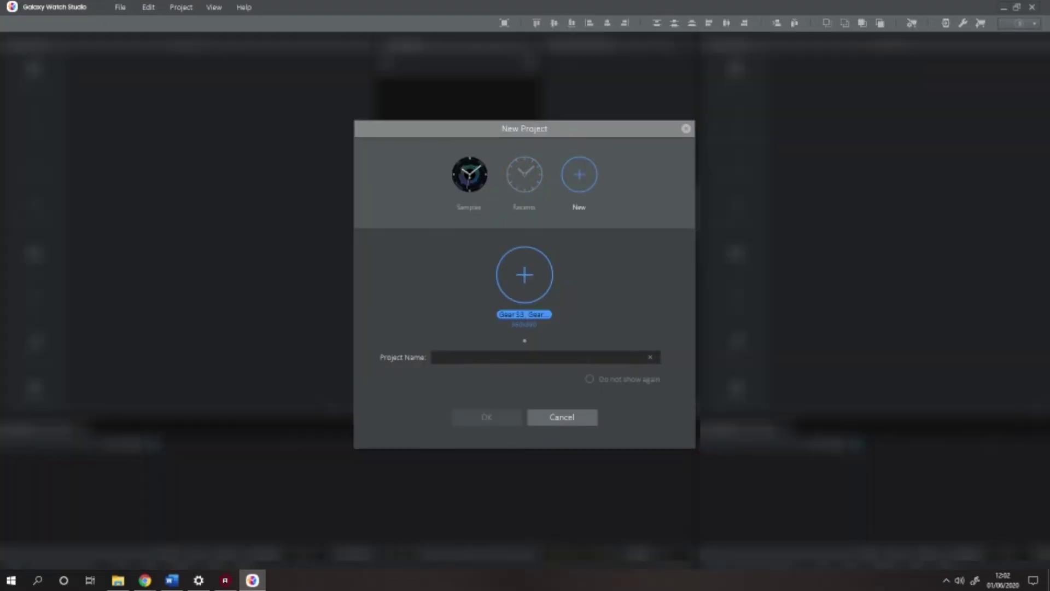
{"action": "type", "text": "numerique"}
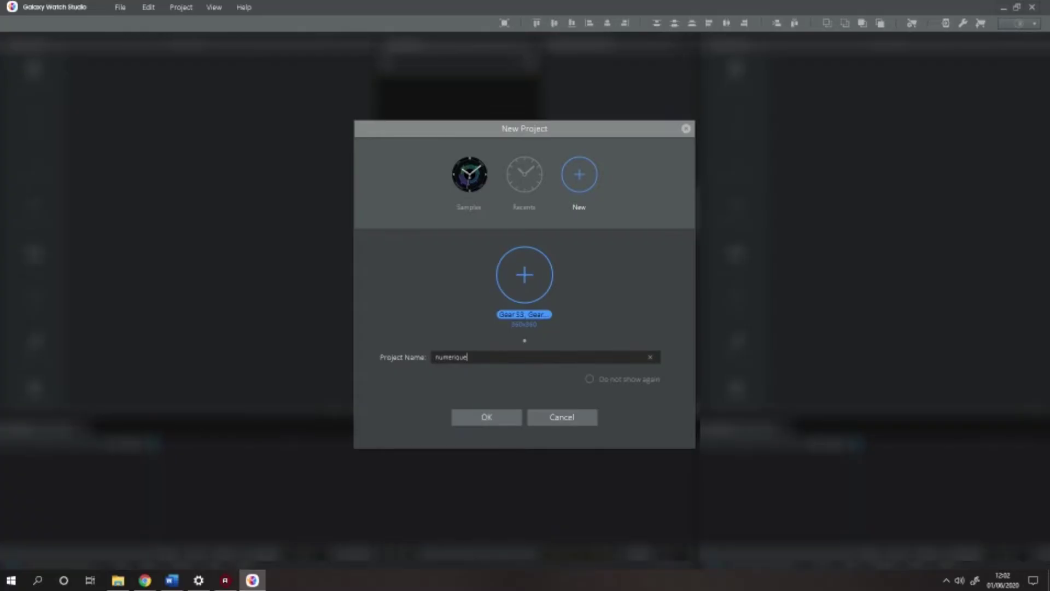
{"action": "key", "text": "Return"}
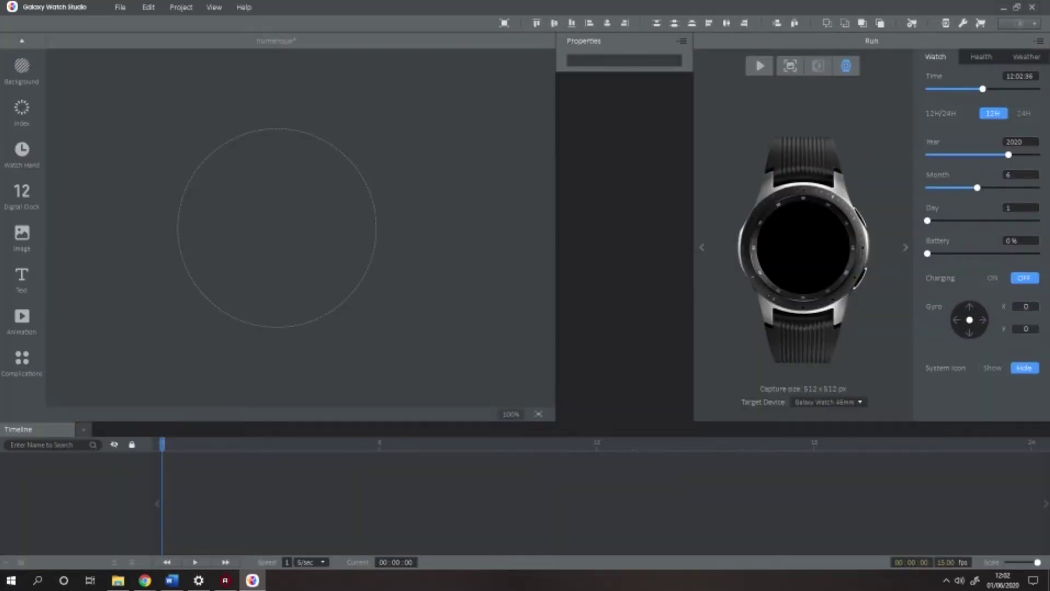
Add the purple-blue pixelated background ch_bg_f_01 to the watch face
{"action": "left_click", "coordinate": [22, 67]}
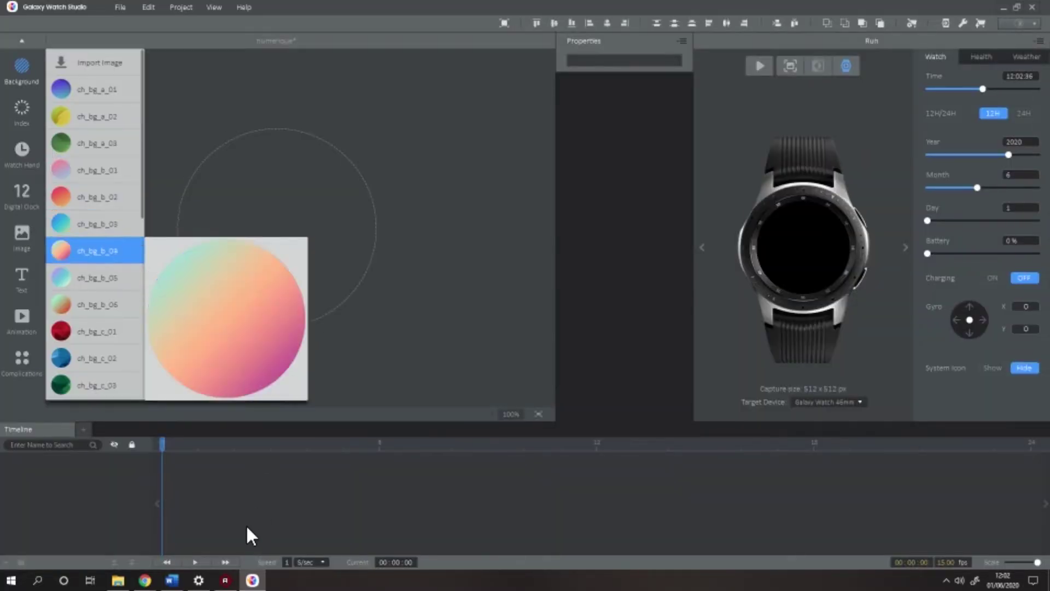
{"action": "key", "text": "Down"}
{"action": "key", "text": "Down"}
{"action": "key", "text": "Down"}
{"action": "key", "text": "Down"}
{"action": "key", "text": "Down"}
{"action": "key", "text": "Down"}
{"action": "key", "text": "Down"}
{"action": "key", "text": "Down"}
{"action": "key", "text": "Down"}
{"action": "key", "text": "Down"}
{"action": "key", "text": "Down"}
{"action": "key", "text": "Down"}
{"action": "key", "text": "Down"}
{"action": "key", "text": "Down"}
{"action": "key", "text": "Down"}
{"action": "key", "text": "Down"}
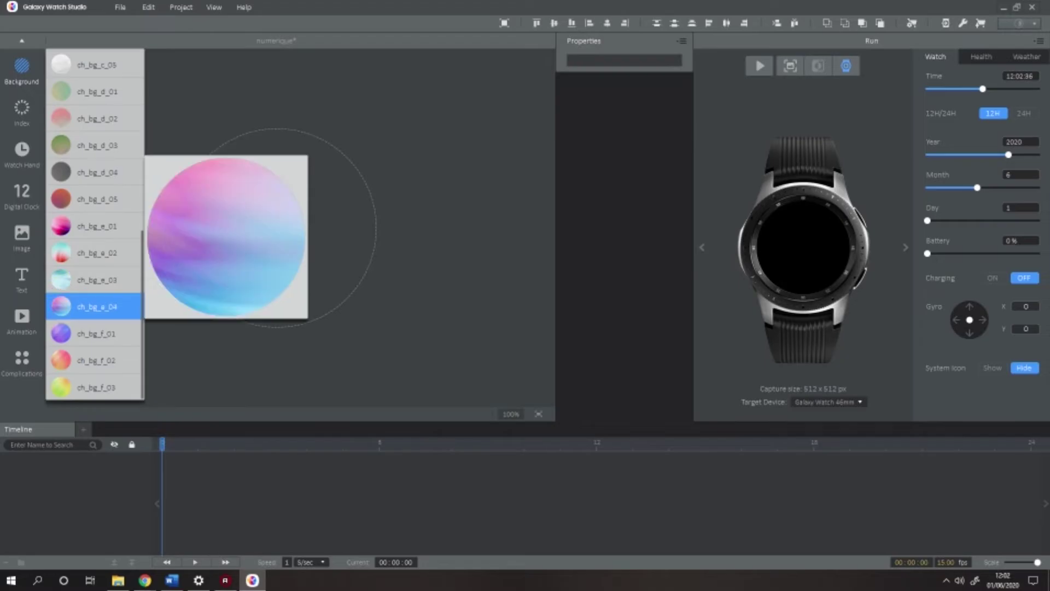
{"action": "key", "text": "Down"}
{"action": "key", "text": "Return"}
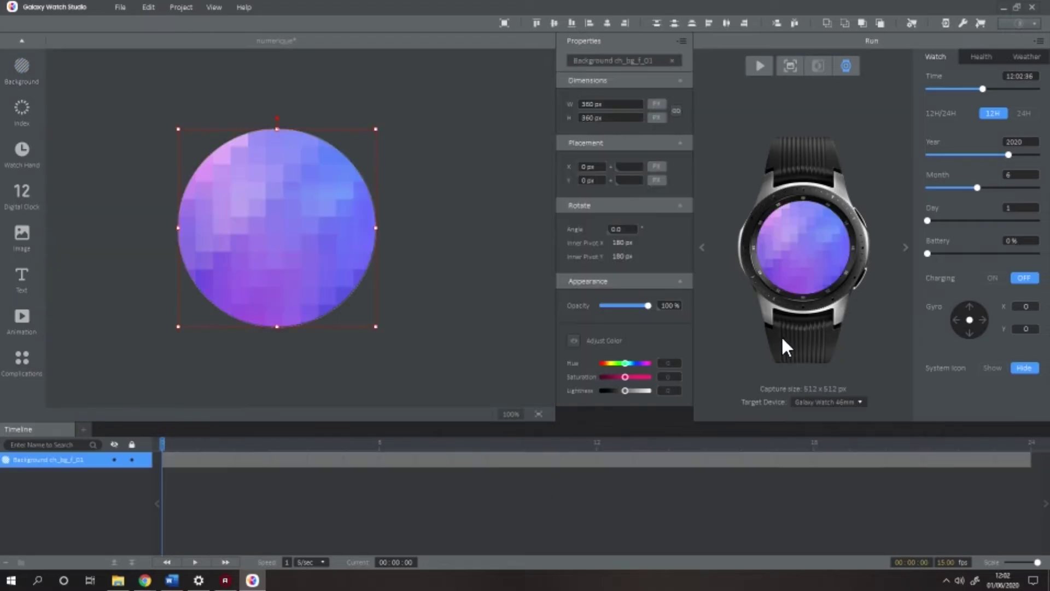
{"action": "left_click", "coordinate": [391, 169]}
Add a digital clock, set its ICU format to hours only (HH), and narrow its box to about 78 px
{"action": "left_click", "coordinate": [27, 200]}
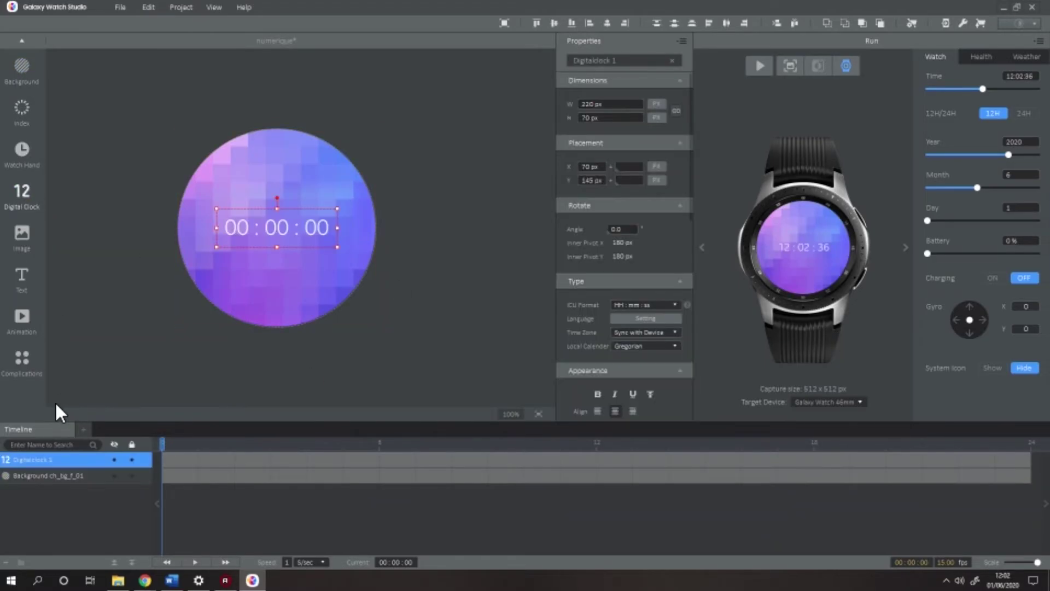
{"action": "left_click_drag", "start_coordinate": [652, 305], "coordinate": [624, 305]}
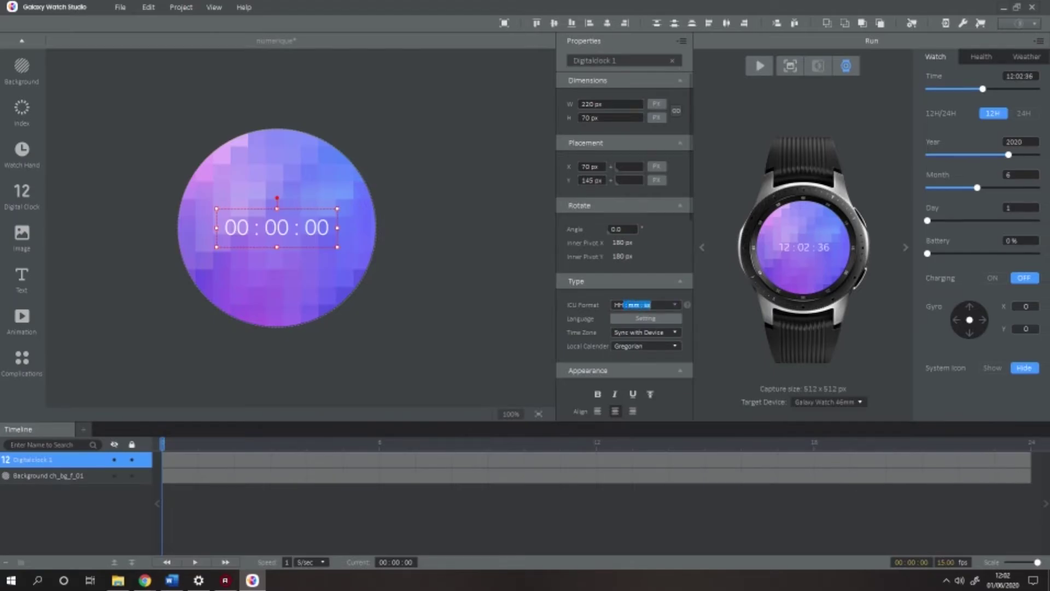
{"action": "key", "text": "BackSpace"}
{"action": "left_click", "coordinate": [465, 273]}
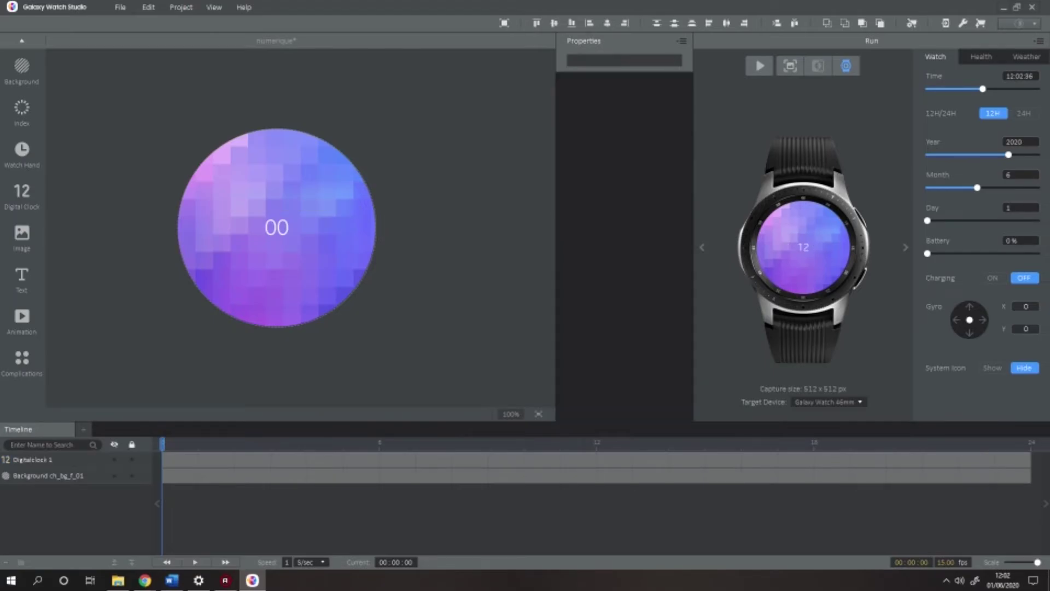
{"action": "left_click", "coordinate": [550, 457]}
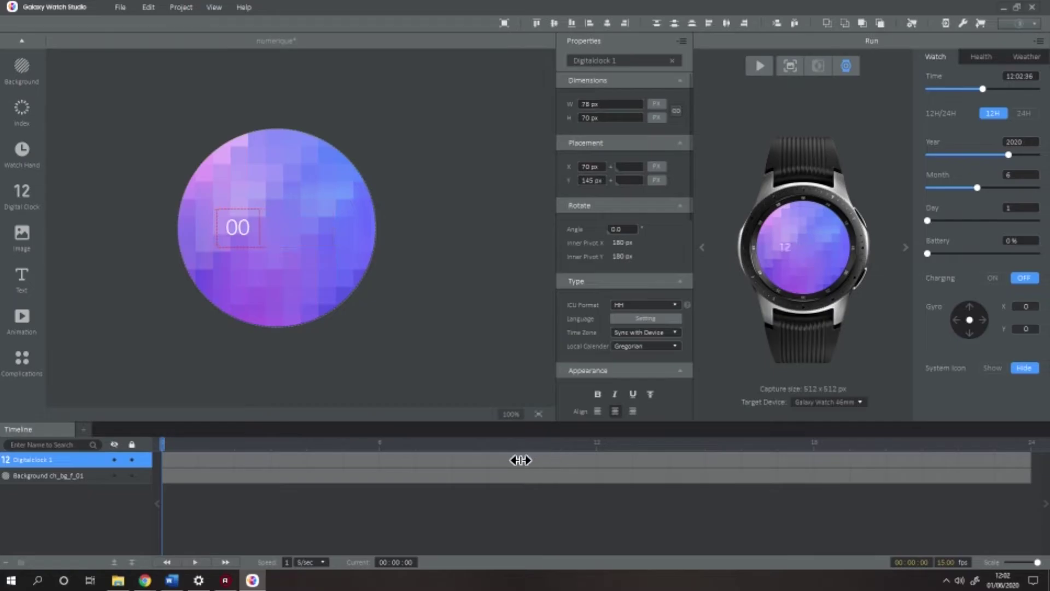
Enlarge the hour digits to font size 200 and place them in the upper-left of the face, at about X -43 px, Y -27 px
{"action": "scroll", "coordinate": [624, 246], "scroll_direction": "down", "scroll_amount": 2}
{"action": "scroll", "coordinate": [623, 246], "scroll_direction": "down", "scroll_amount": 3}
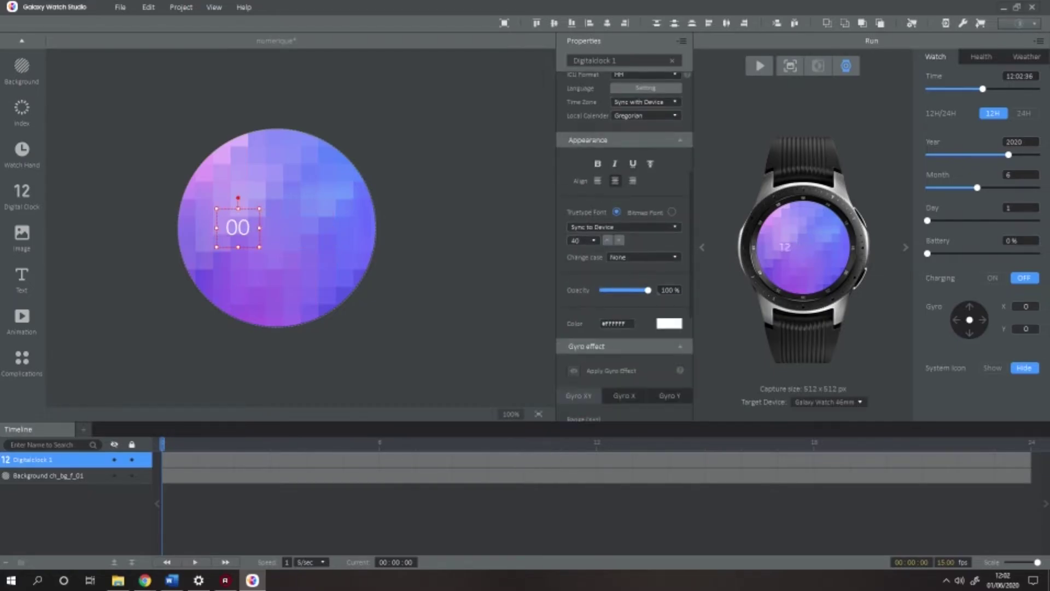
{"action": "left_click", "coordinate": [607, 240]}
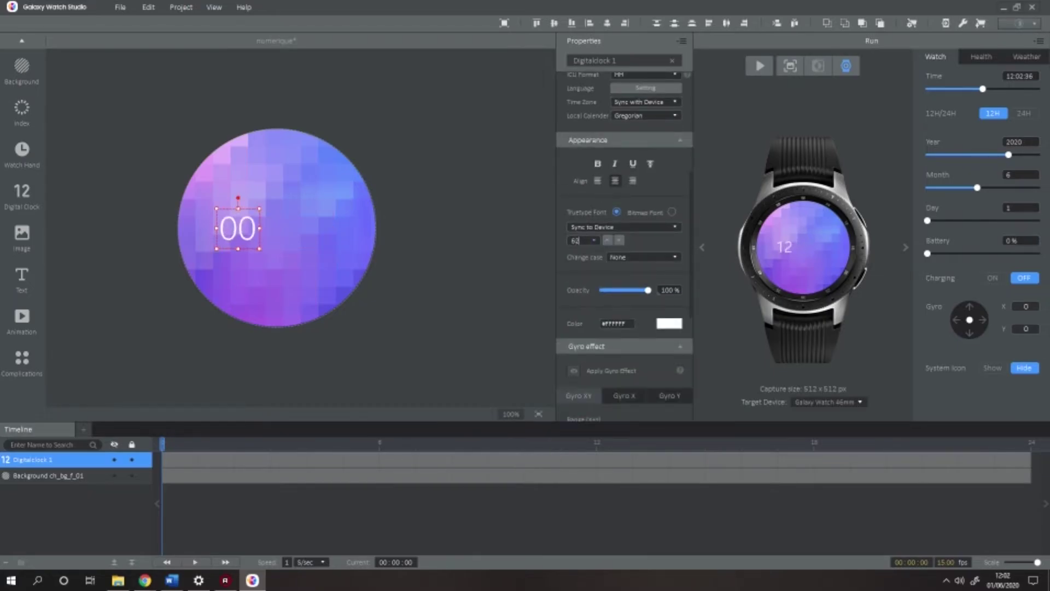
{"action": "left_click", "coordinate": [593, 240]}
{"action": "type", "text": "240"}
{"action": "key", "text": "Return"}
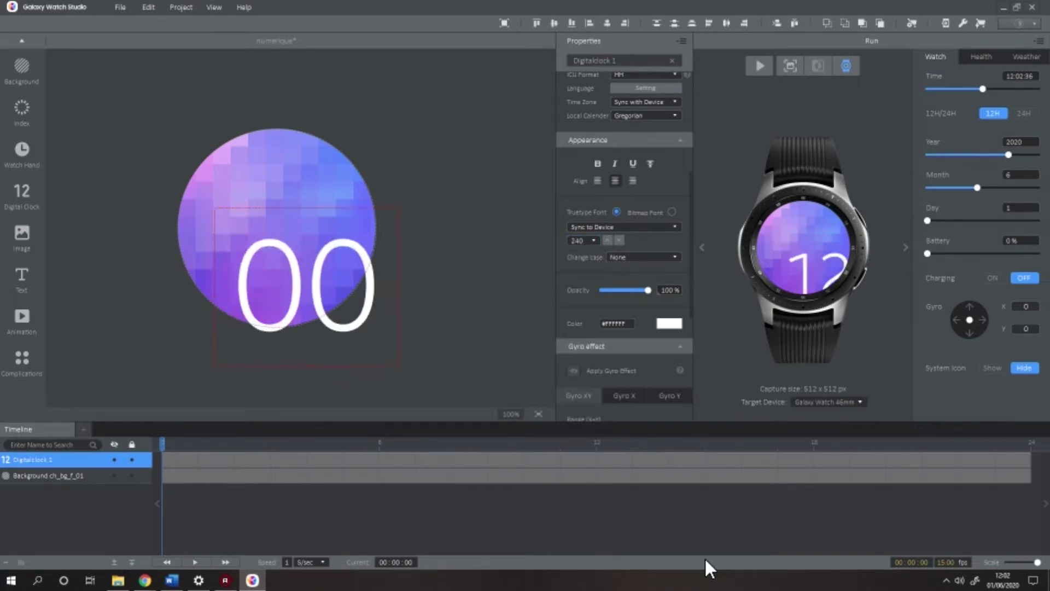
{"action": "key", "text": "BackSpace"}
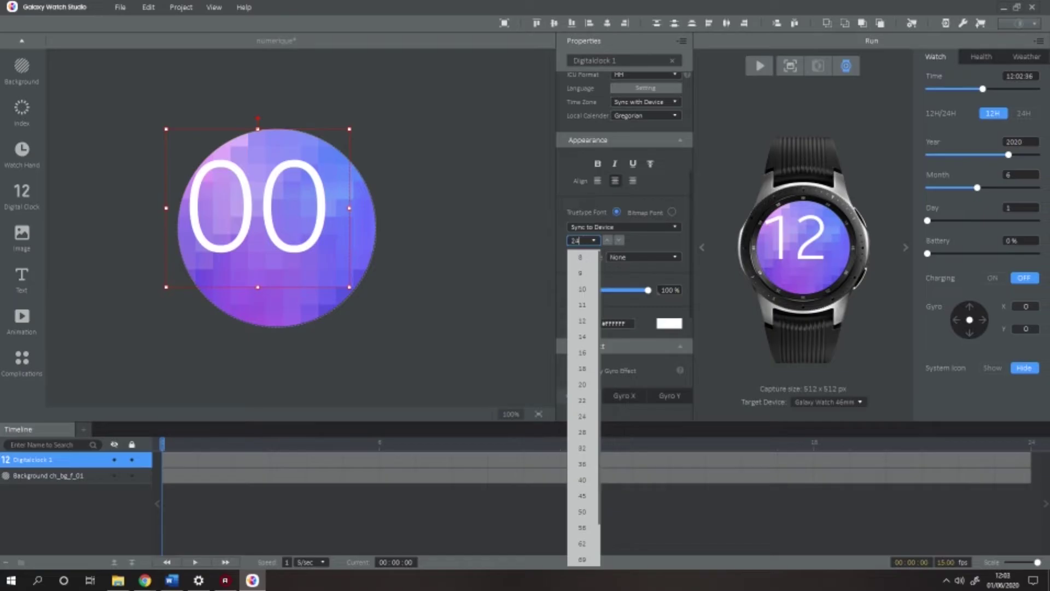
{"action": "key", "text": "Return"}
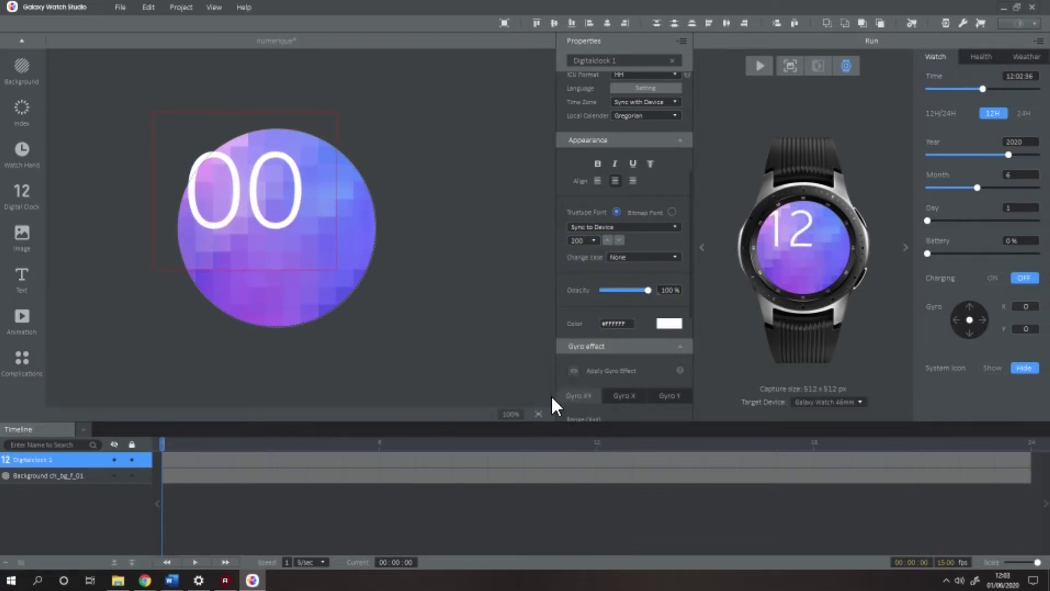
{"action": "left_click", "coordinate": [1036, 467]}
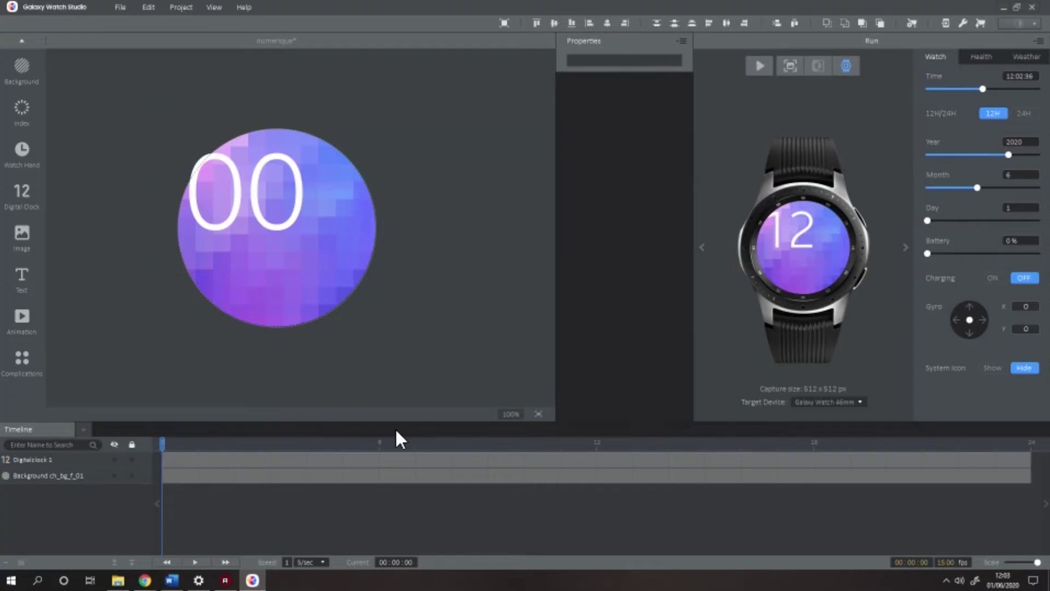
Add a second digital clock below the hours at about X 124 px, Y 242 px, with its ICU format set to mm
{"action": "left_click", "coordinate": [22, 194]}
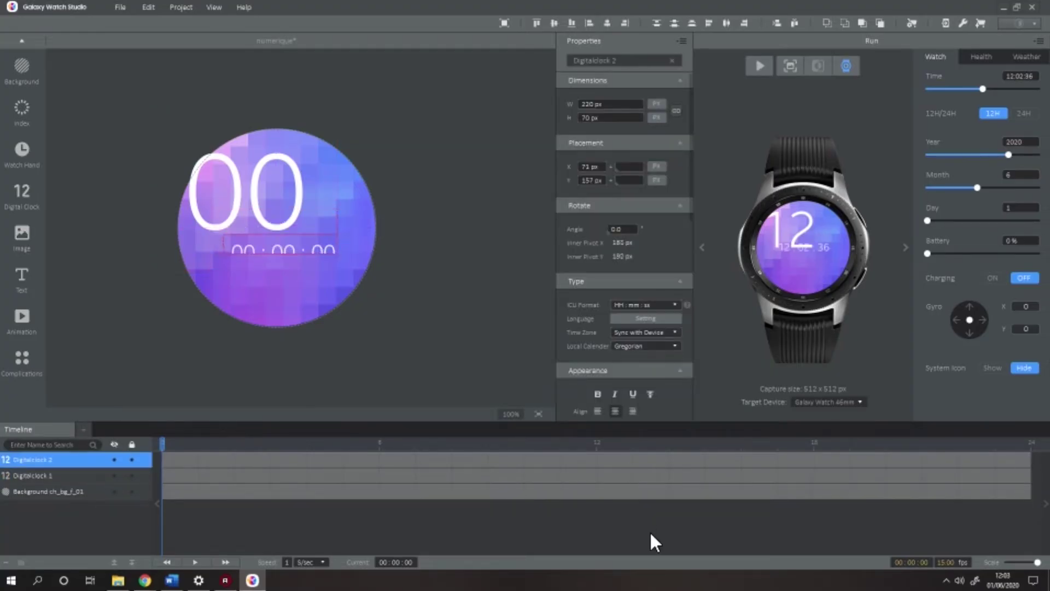
{"action": "left_click", "coordinate": [615, 304]}
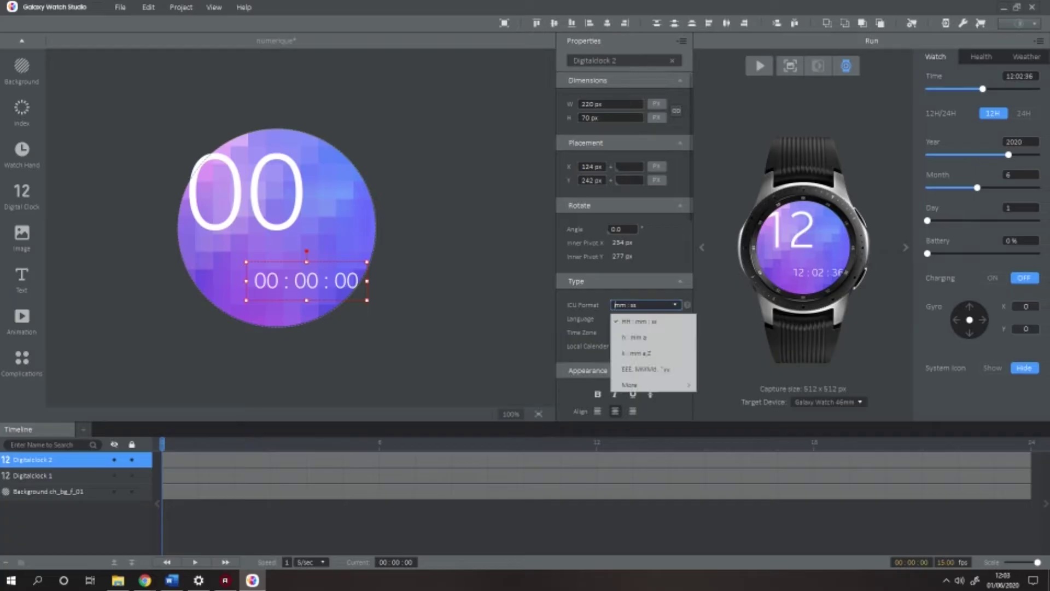
{"action": "left_click_drag", "start_coordinate": [631, 304], "coordinate": [640, 305]}
{"action": "key", "text": "BackSpace"}
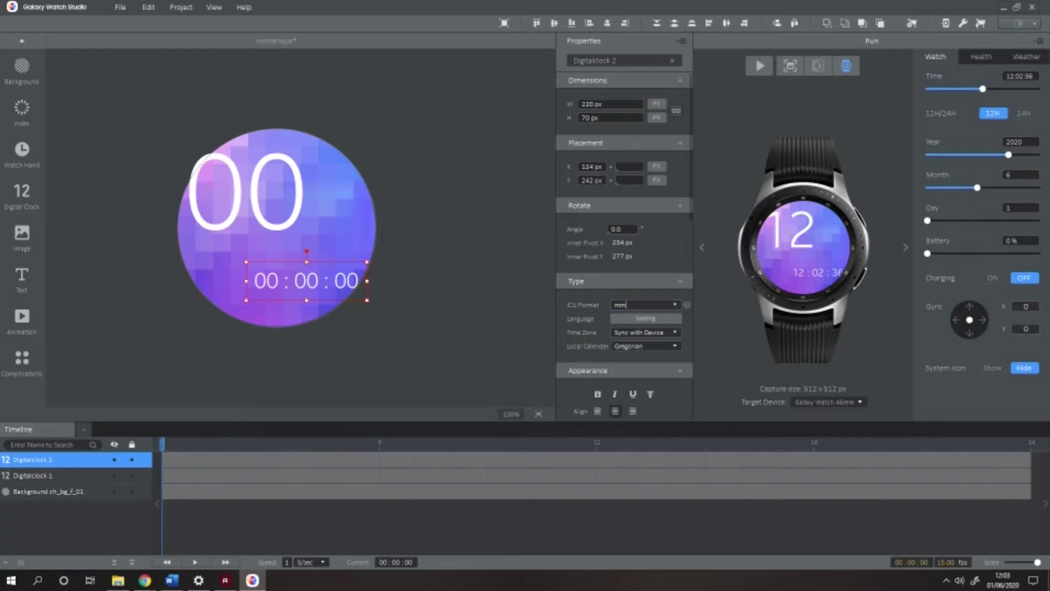
{"action": "key", "text": "Return"}
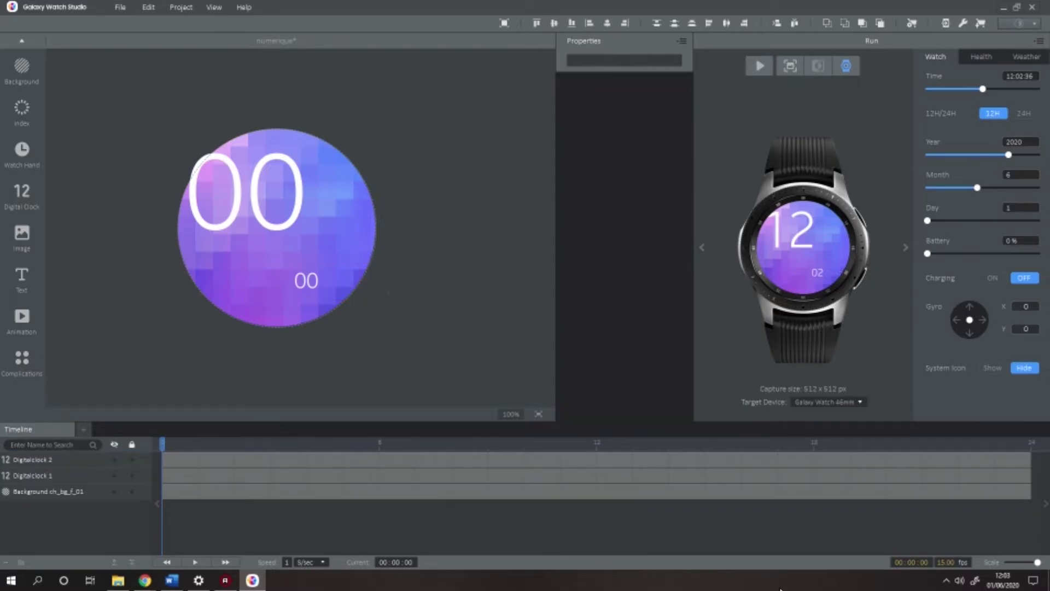
Browse the full list of ICU format symbols and their examples for the minutes clock
{"action": "left_click", "coordinate": [675, 305]}
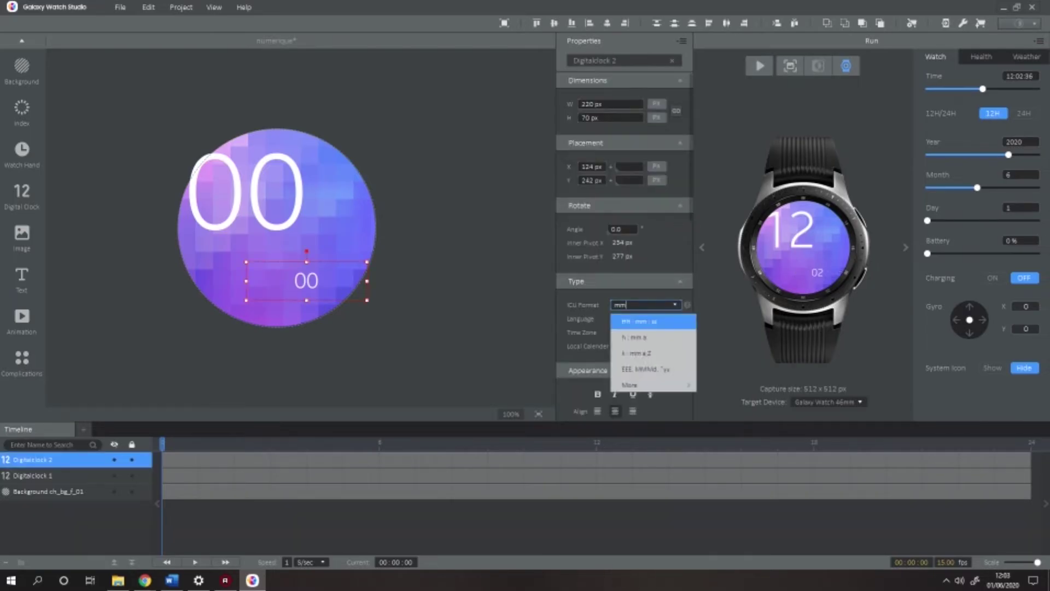
{"action": "mouse_move", "coordinate": [656, 385]}
{"action": "scroll", "coordinate": [859, 241], "scroll_direction": "down", "scroll_amount": 11}
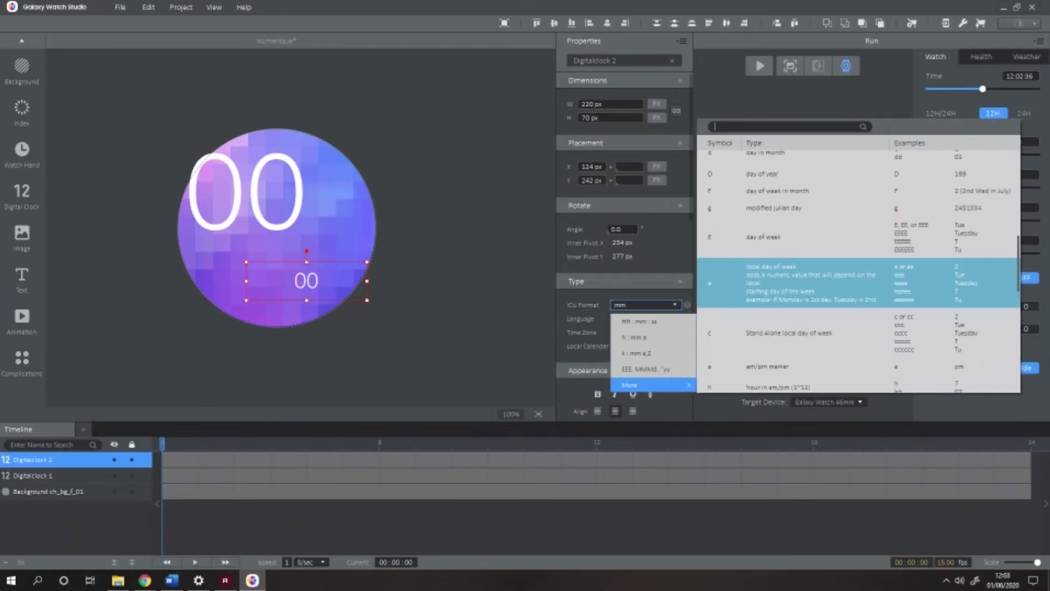
{"action": "scroll", "coordinate": [859, 191], "scroll_direction": "up", "scroll_amount": 8}
{"action": "scroll", "coordinate": [858, 237], "scroll_direction": "up", "scroll_amount": 3}
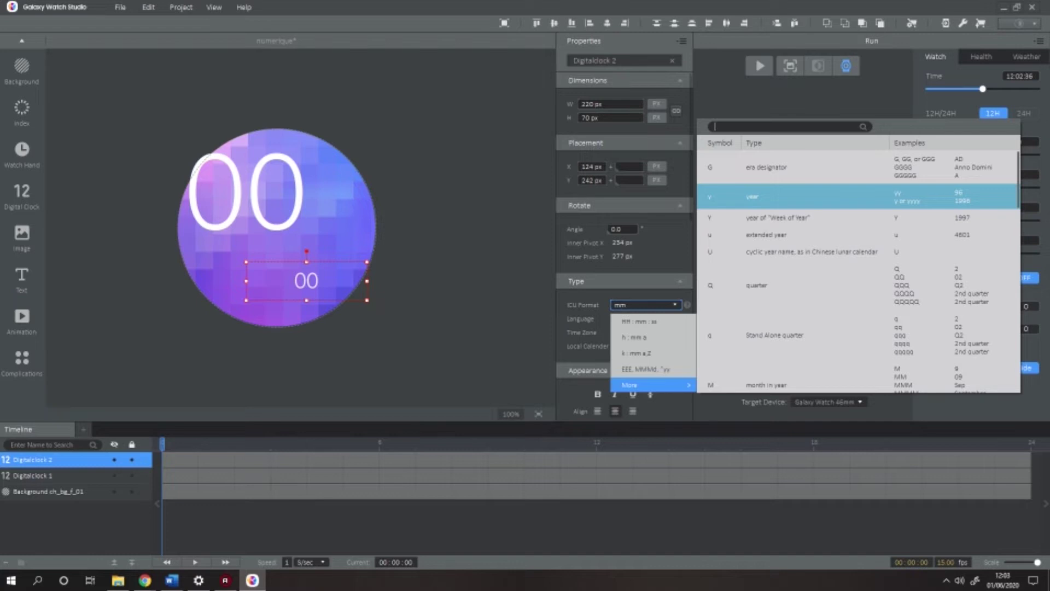
{"action": "left_click", "coordinate": [743, 567]}
Narrow the minutes box to about 90 px wide and make its text bold and italic
{"action": "left_click_drag", "start_coordinate": [277, 274], "coordinate": [349, 271]}
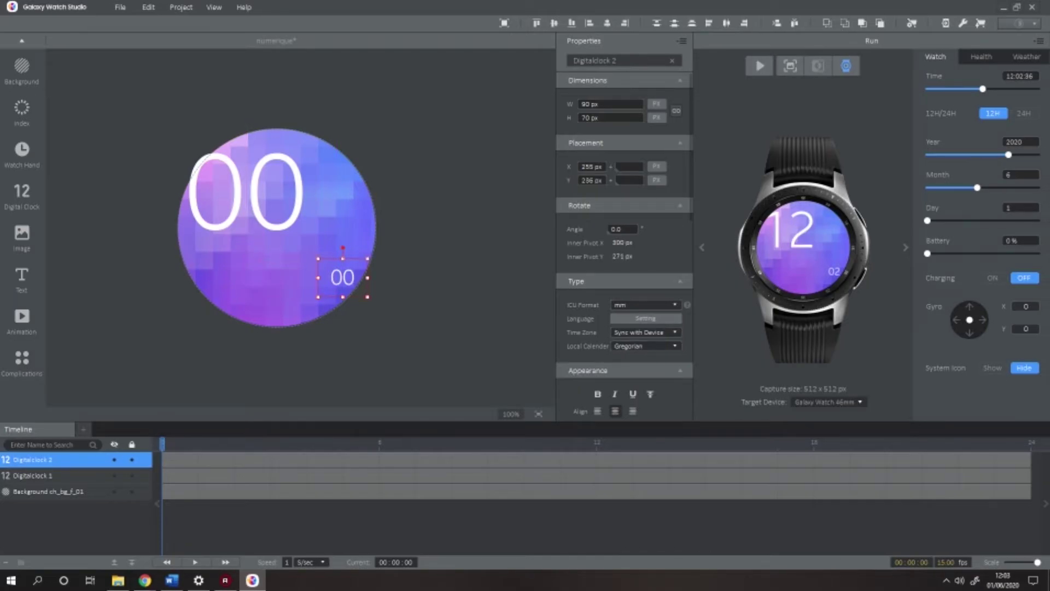
{"action": "scroll", "coordinate": [623, 246], "scroll_direction": "down", "scroll_amount": 3}
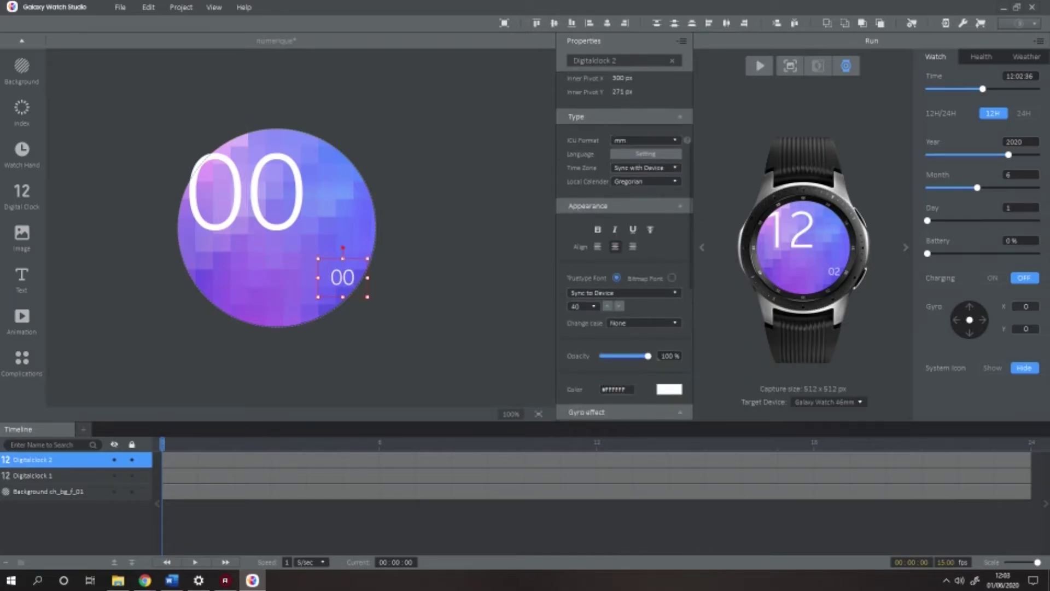
{"action": "left_click", "coordinate": [598, 230]}
{"action": "key", "text": "ctrl+i"}
Set the minutes font size to 140 and position the digits inside the face, to the lower right of the hours
{"action": "left_click", "coordinate": [574, 306]}
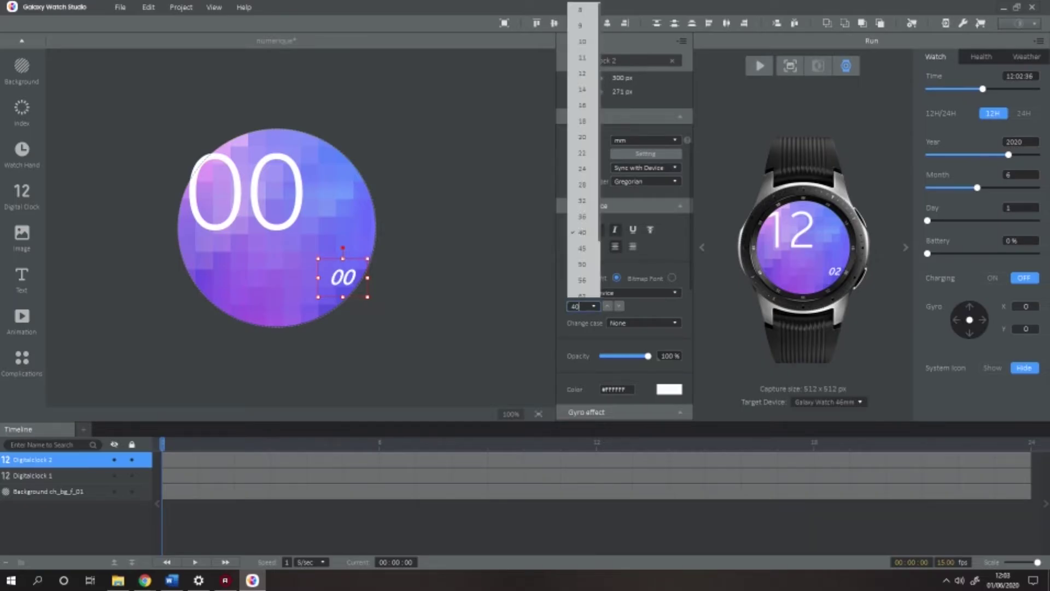
{"action": "type", "text": "10"}
{"action": "key", "text": "Return"}
{"action": "double_click", "coordinate": [577, 307]}
{"action": "type", "text": "140"}
{"action": "key", "text": "Return"}
{"action": "left_click_drag", "start_coordinate": [613, 232], "coordinate": [613, 98]}
{"action": "left_click_drag", "start_coordinate": [338, 71], "coordinate": [352, 267]}
{"action": "left_click_drag", "start_coordinate": [376, 313], "coordinate": [431, 313]}
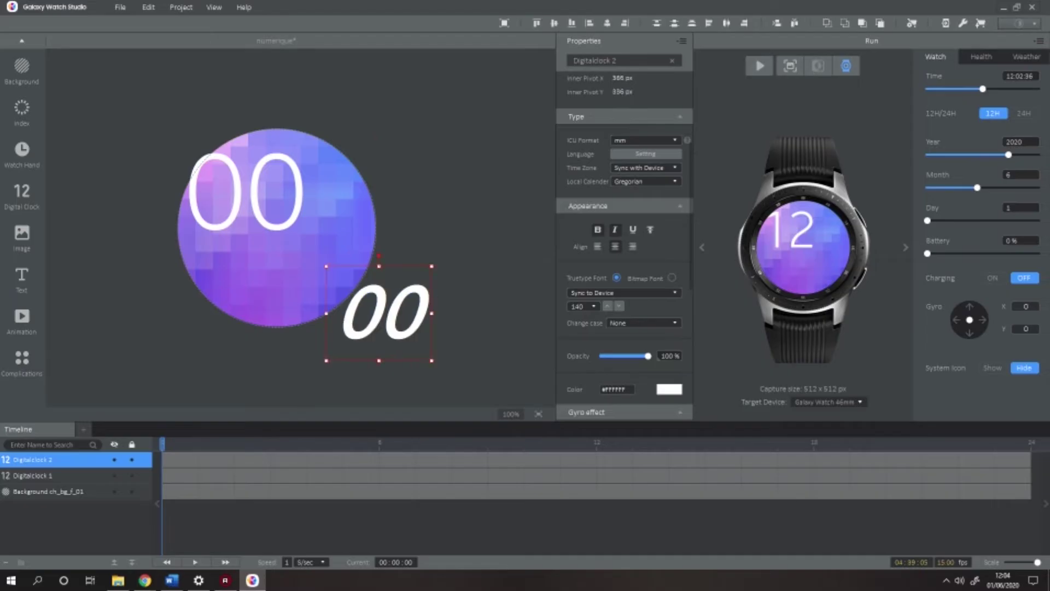
{"action": "left_click", "coordinate": [960, 516]}
{"action": "left_click", "coordinate": [623, 476]}
{"action": "left_click", "coordinate": [219, 225]}
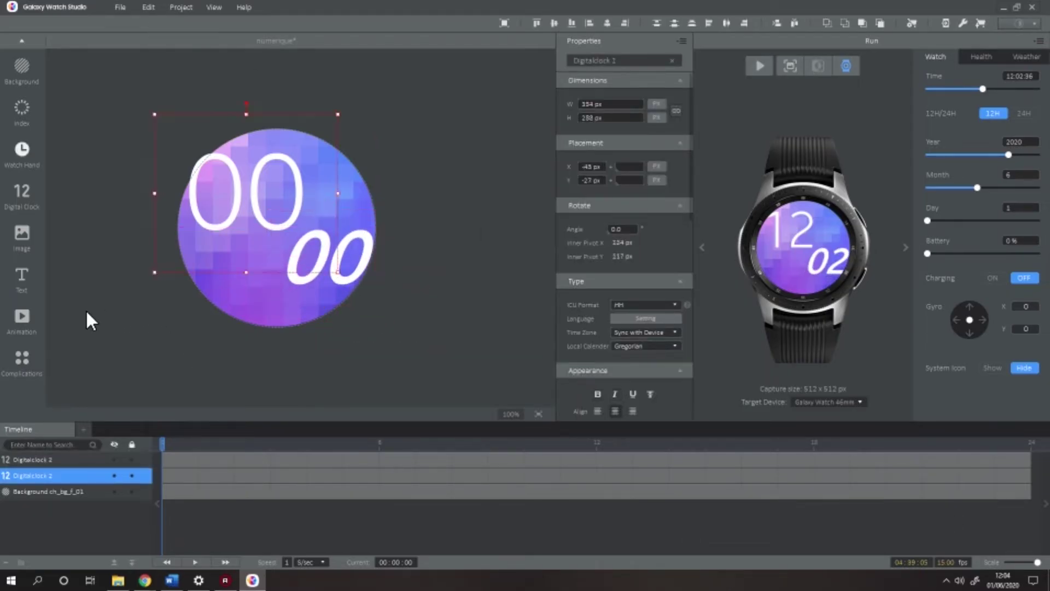
Add a bold seconds-only (ss) digital clock below the minutes and set the simulated time to 15:26:43
{"action": "left_click", "coordinate": [22, 197]}
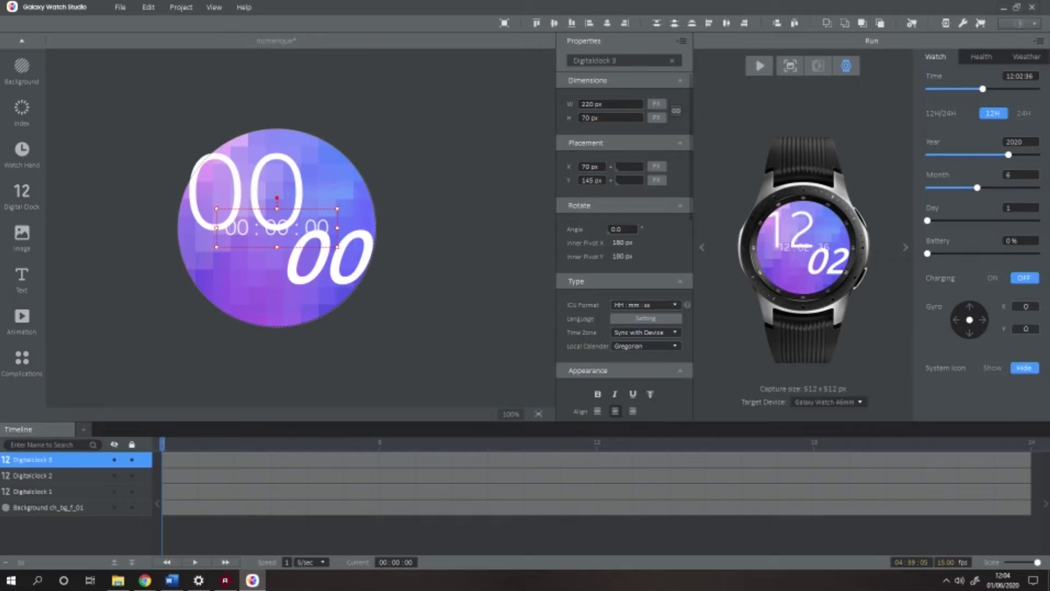
{"action": "left_click", "coordinate": [616, 305]}
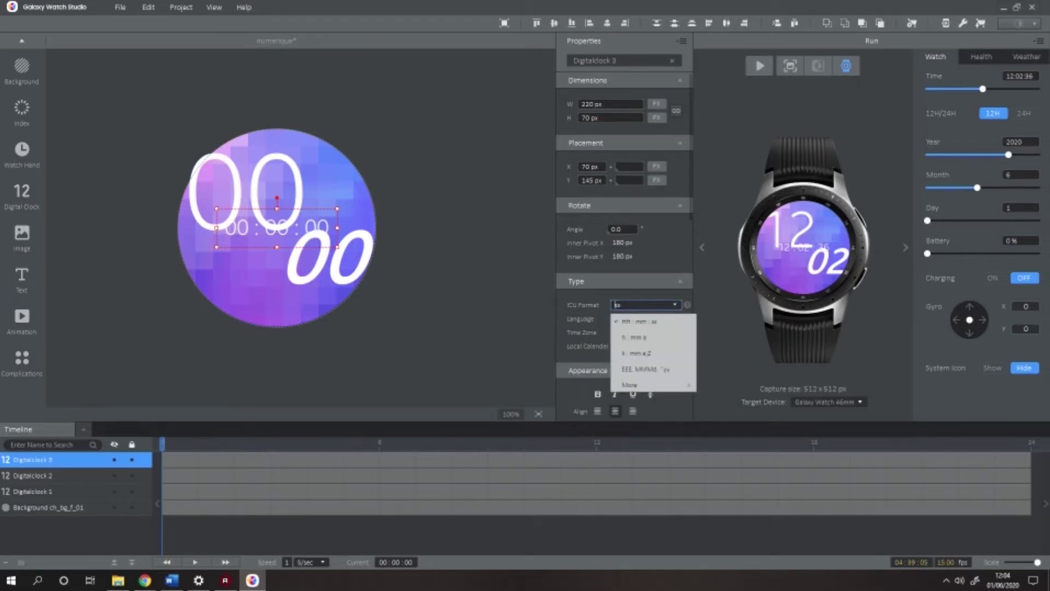
{"action": "key", "text": "Return"}
{"action": "scroll", "coordinate": [624, 246], "scroll_direction": "down", "scroll_amount": 5}
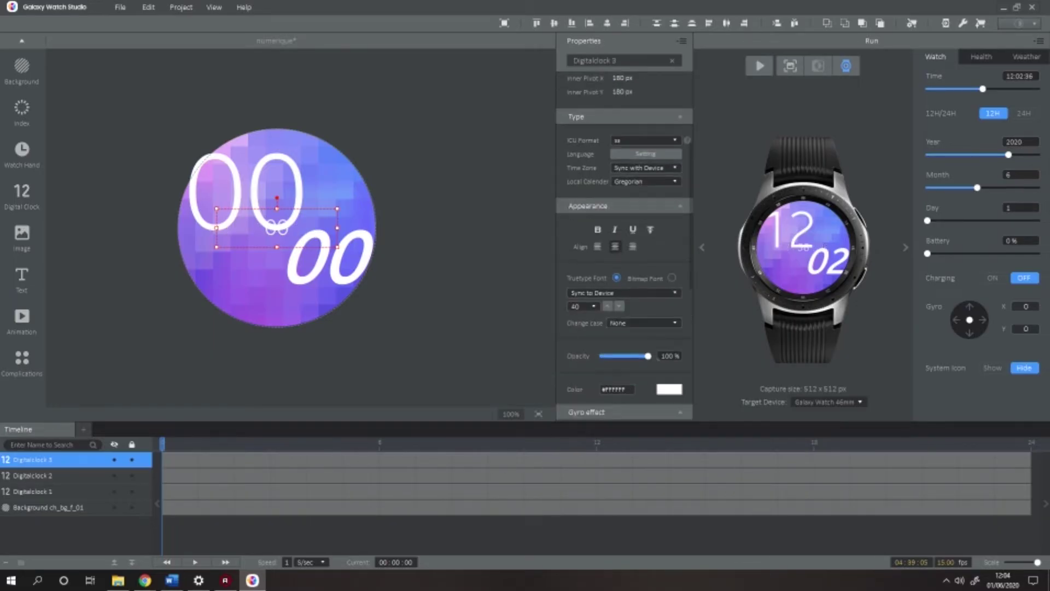
{"action": "mouse_move", "coordinate": [274, 224]}
{"action": "left_mouse_down"}
{"action": "mouse_move", "coordinate": [331, 221]}
{"action": "mouse_move", "coordinate": [343, 251]}
{"action": "mouse_move", "coordinate": [329, 295]}
{"action": "left_mouse_up"}
{"action": "left_click", "coordinate": [471, 279]}
{"action": "mouse_move", "coordinate": [983, 89]}
{"action": "left_mouse_down"}
{"action": "mouse_move", "coordinate": [952, 89]}
{"action": "mouse_move", "coordinate": [1021, 89]}
{"action": "mouse_move", "coordinate": [998, 89]}
{"action": "left_mouse_up"}
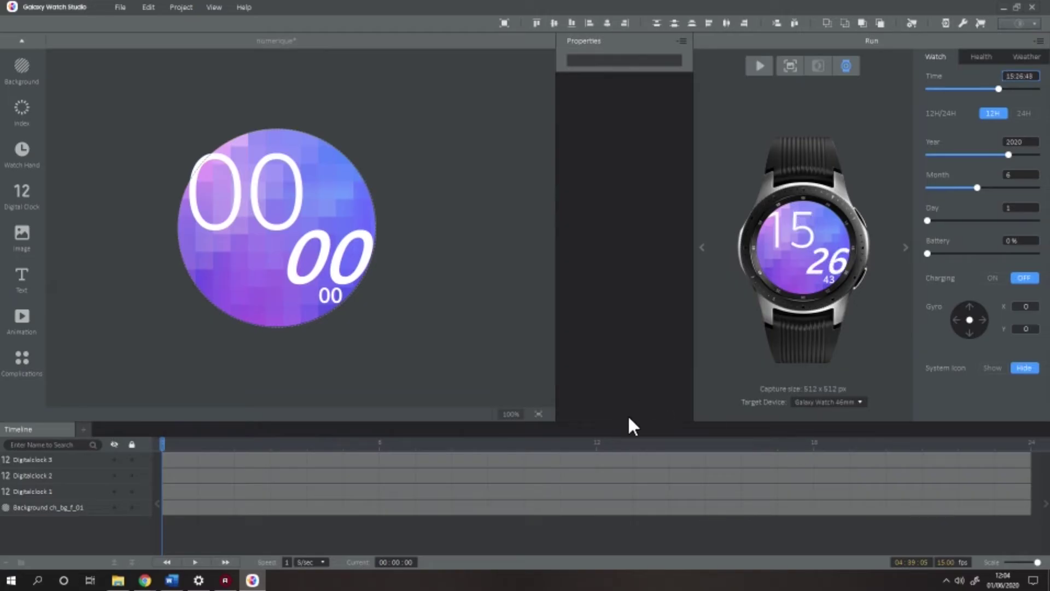
Add a digital clock with the ICU format MMMM for the month and place it above the minutes, to the right of the hours
{"action": "left_click", "coordinate": [22, 194]}
{"action": "left_click_drag", "start_coordinate": [288, 214], "coordinate": [386, 160]}
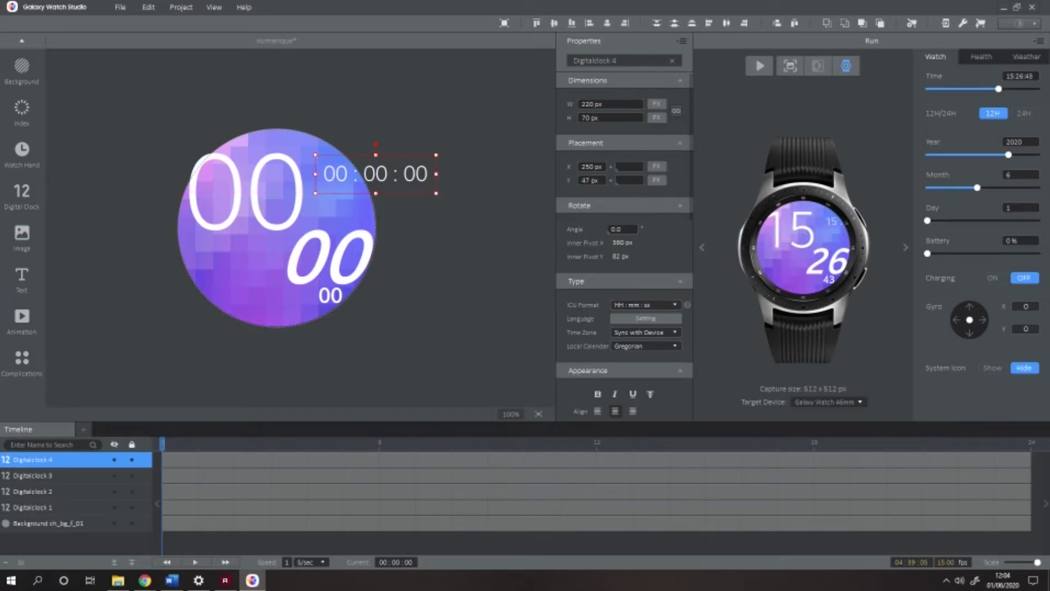
{"action": "left_click", "coordinate": [675, 305]}
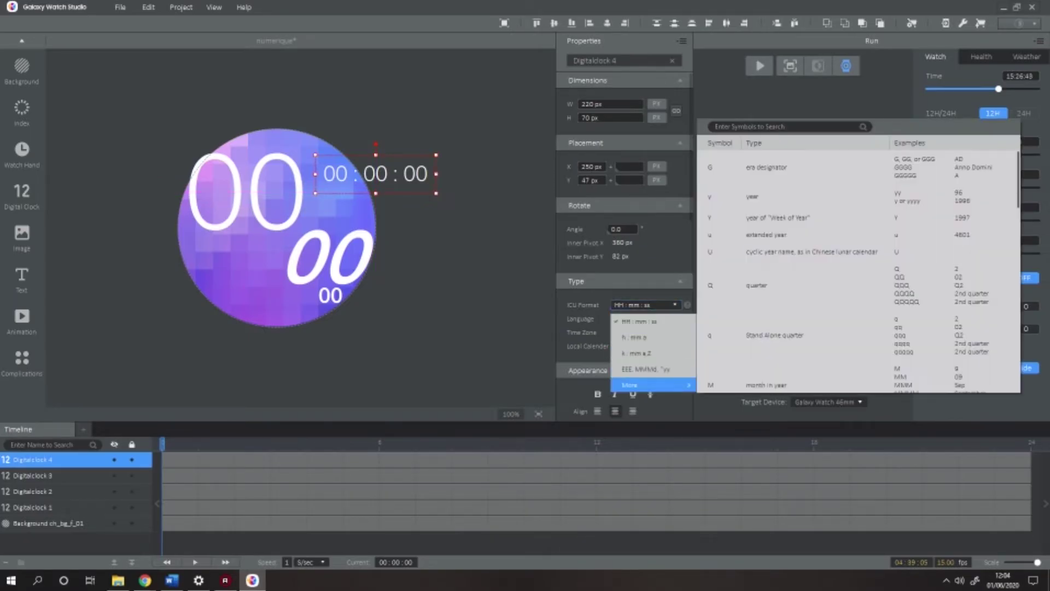
{"action": "scroll", "coordinate": [859, 274], "scroll_direction": "down", "scroll_amount": 1}
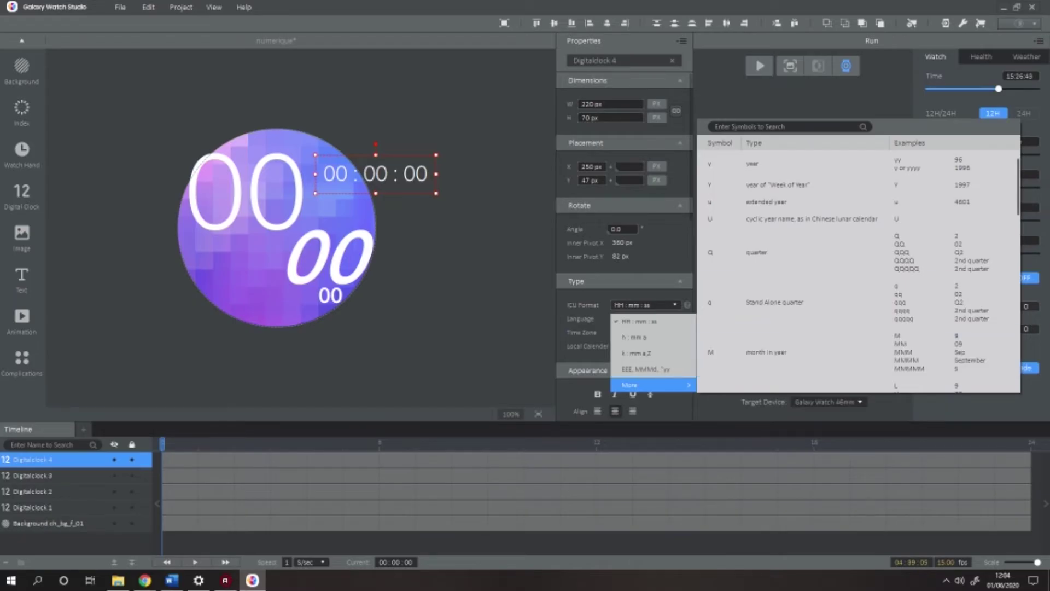
{"action": "left_click", "coordinate": [641, 305]}
{"action": "left_click", "coordinate": [641, 304]}
{"action": "type", "text": "MMMM"}
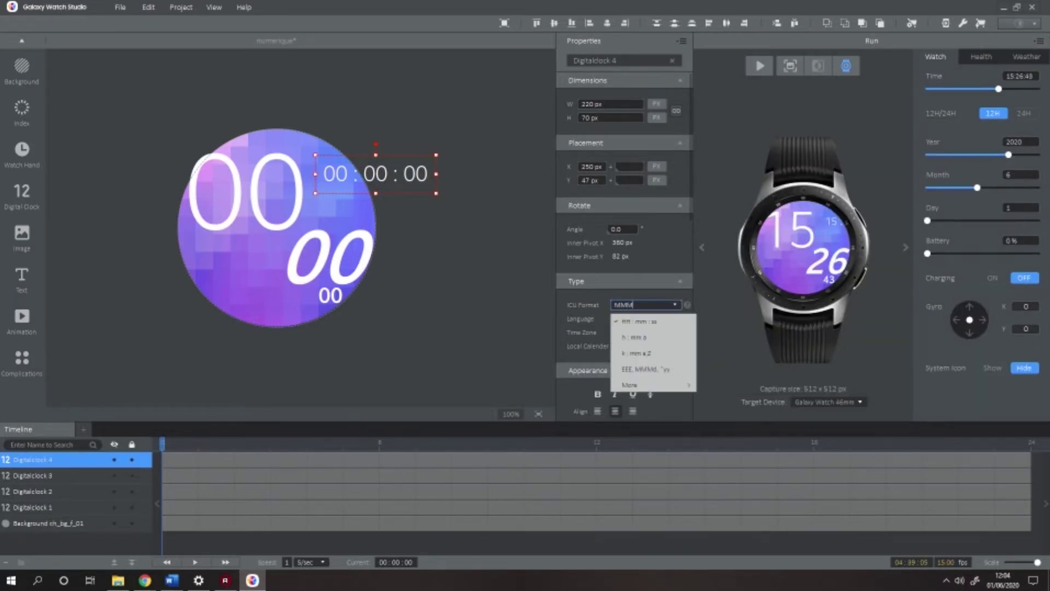
{"action": "left_click_drag", "start_coordinate": [388, 173], "coordinate": [350, 208]}
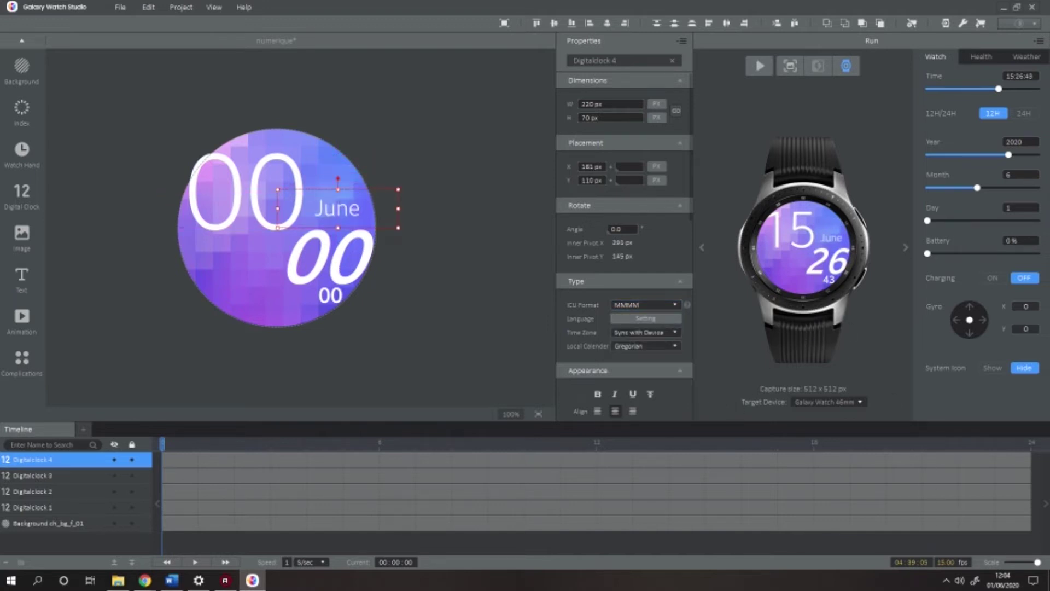
Set the month clock's language to français (France)
{"action": "scroll", "coordinate": [624, 246], "scroll_direction": "down", "scroll_amount": 1}
{"action": "left_click", "coordinate": [646, 285]}
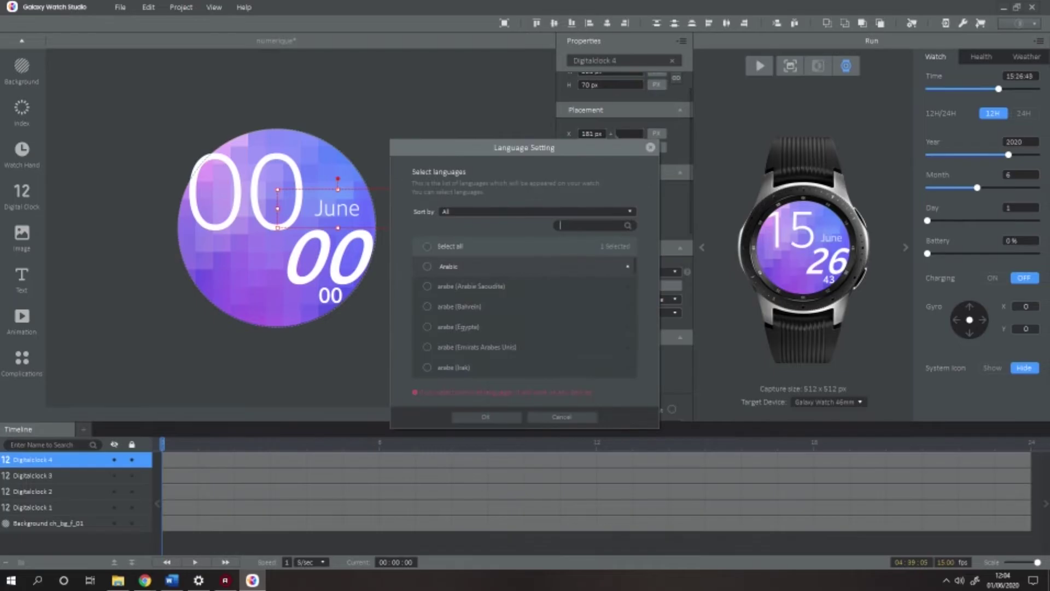
{"action": "scroll", "coordinate": [524, 318], "scroll_direction": "down", "scroll_amount": 12}
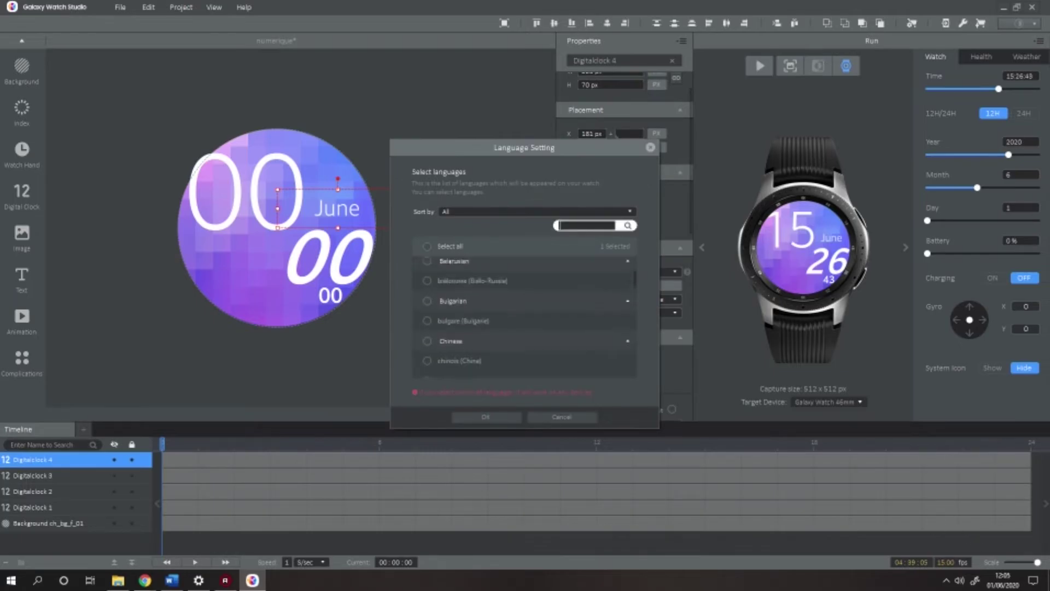
{"action": "scroll", "coordinate": [524, 318], "scroll_direction": "up", "scroll_amount": 2}
{"action": "scroll", "coordinate": [524, 312], "scroll_direction": "up", "scroll_amount": 10}
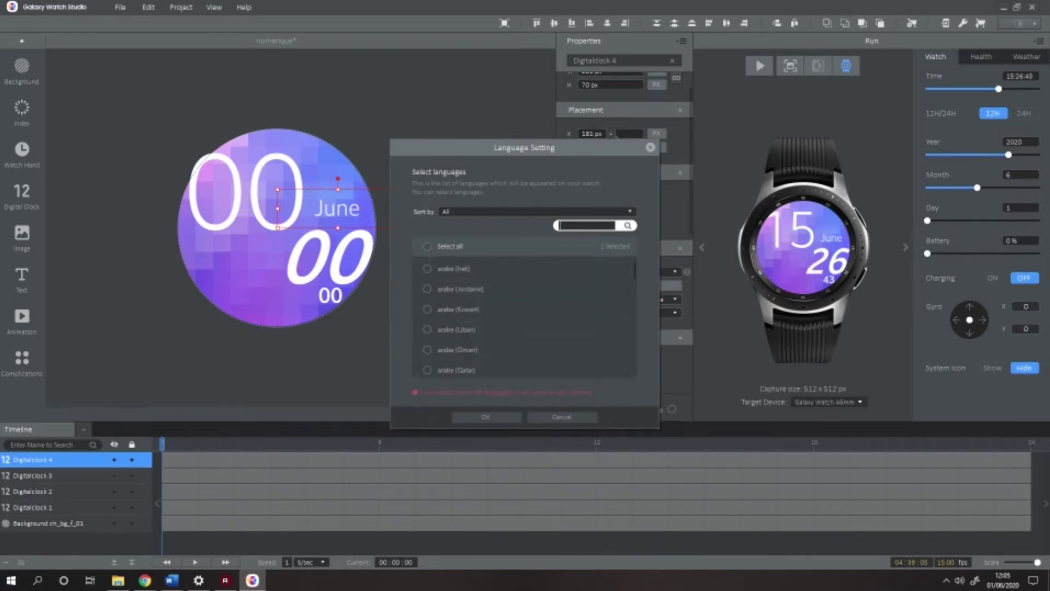
{"action": "scroll", "coordinate": [524, 312], "scroll_direction": "down", "scroll_amount": 5}
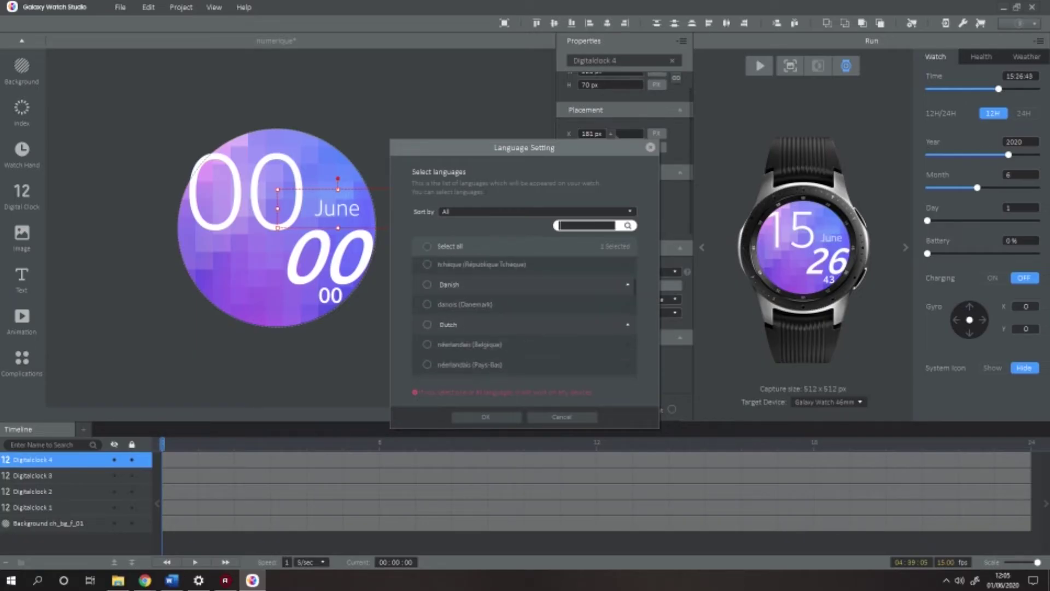
{"action": "scroll", "coordinate": [474, 310], "scroll_direction": "down", "scroll_amount": 5}
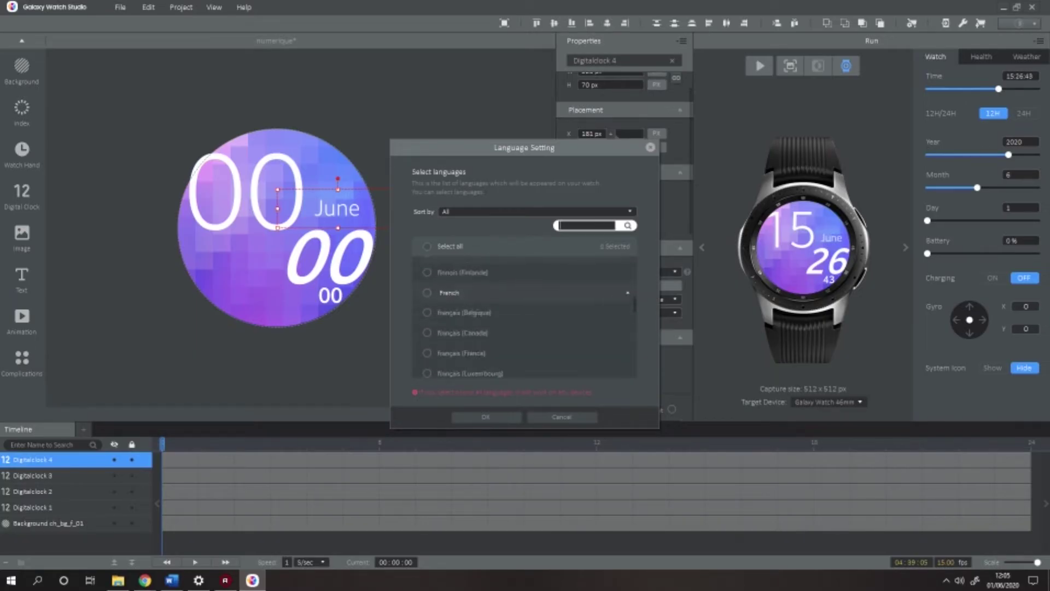
{"action": "scroll", "coordinate": [524, 317], "scroll_direction": "down", "scroll_amount": 1}
{"action": "left_click", "coordinate": [427, 319]}
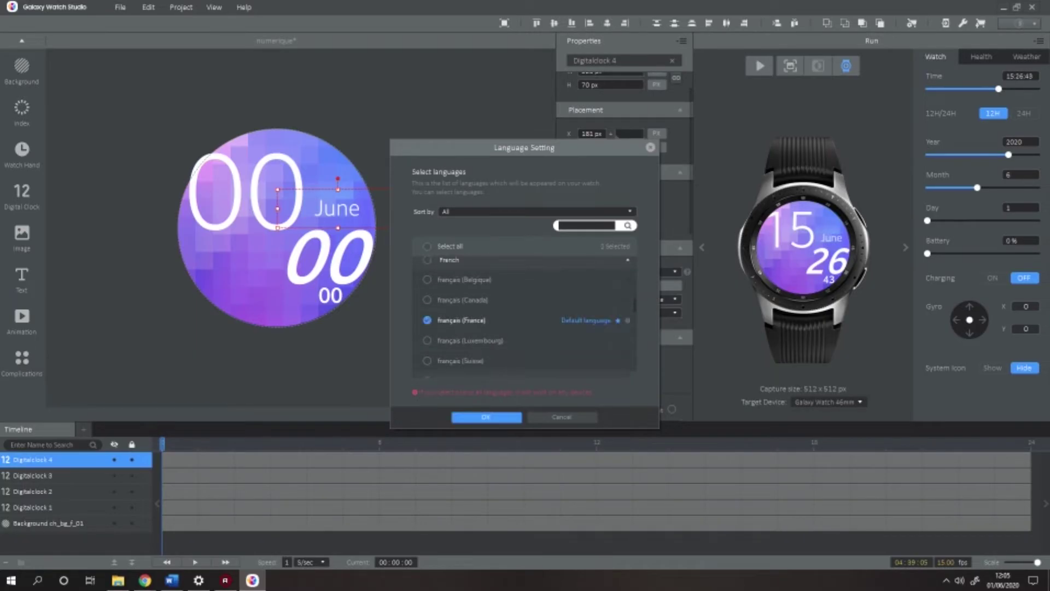
{"action": "left_click", "coordinate": [486, 417]}
Adjust the month text's position above the minutes and narrow its box to about 107 px wide
{"action": "mouse_move", "coordinate": [349, 213]}
{"action": "left_mouse_down"}
{"action": "mouse_move", "coordinate": [347, 203]}
{"action": "mouse_move", "coordinate": [354, 217]}
{"action": "left_mouse_up"}
{"action": "left_click", "coordinate": [481, 207]}
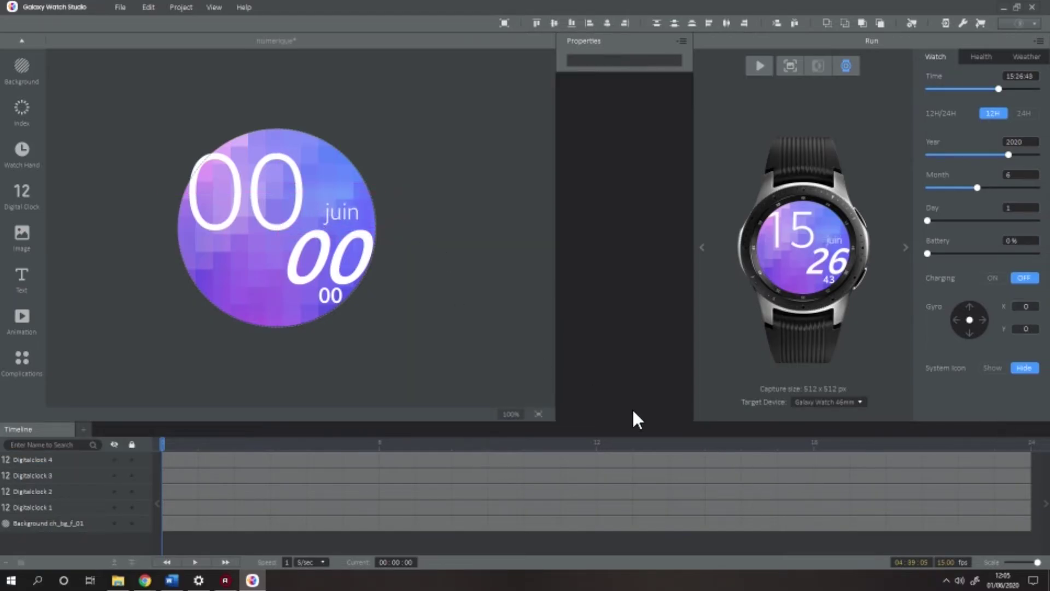
{"action": "left_click", "coordinate": [313, 208]}
{"action": "left_click", "coordinate": [282, 209]}
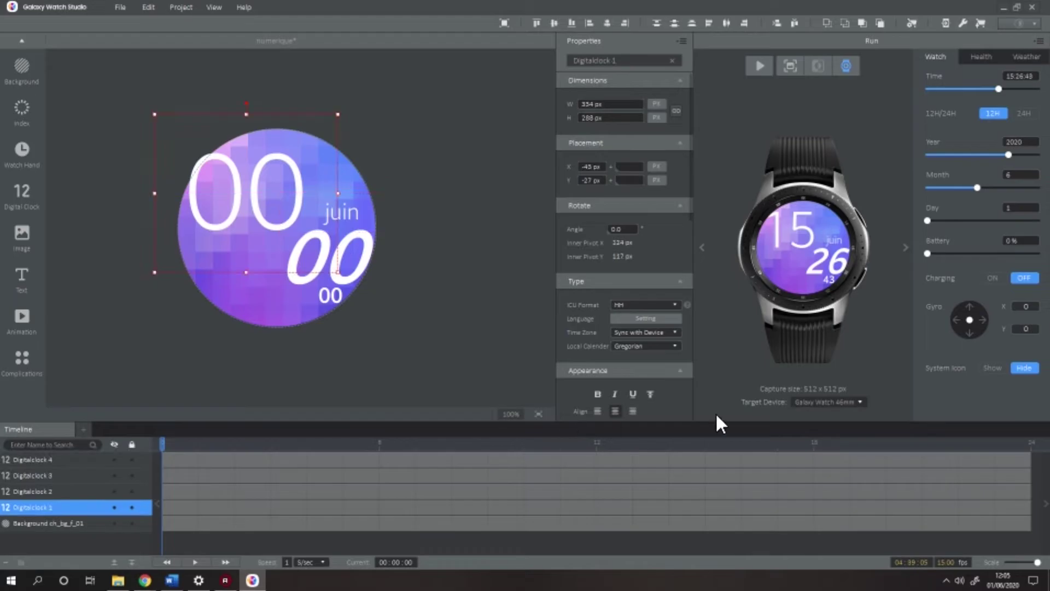
{"action": "left_click", "coordinate": [357, 207]}
{"action": "mouse_move", "coordinate": [283, 212]}
{"action": "left_mouse_down"}
{"action": "mouse_move", "coordinate": [345, 212]}
{"action": "mouse_move", "coordinate": [333, 214]}
{"action": "left_mouse_up"}
{"action": "left_click", "coordinate": [385, 315]}
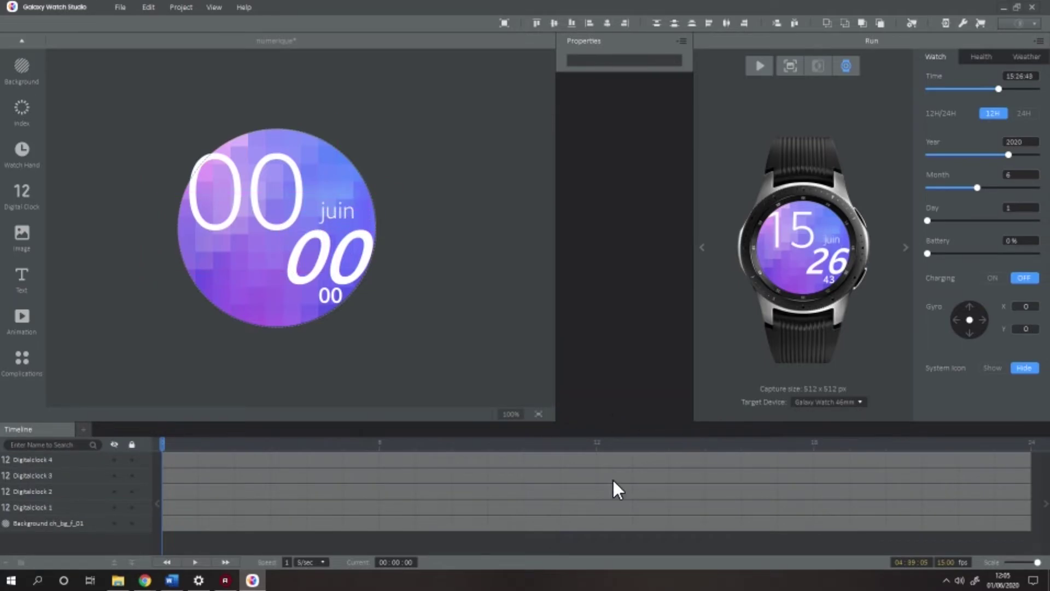
Lock the background, hours and minutes layers in the timeline
{"action": "left_click", "coordinate": [48, 524]}
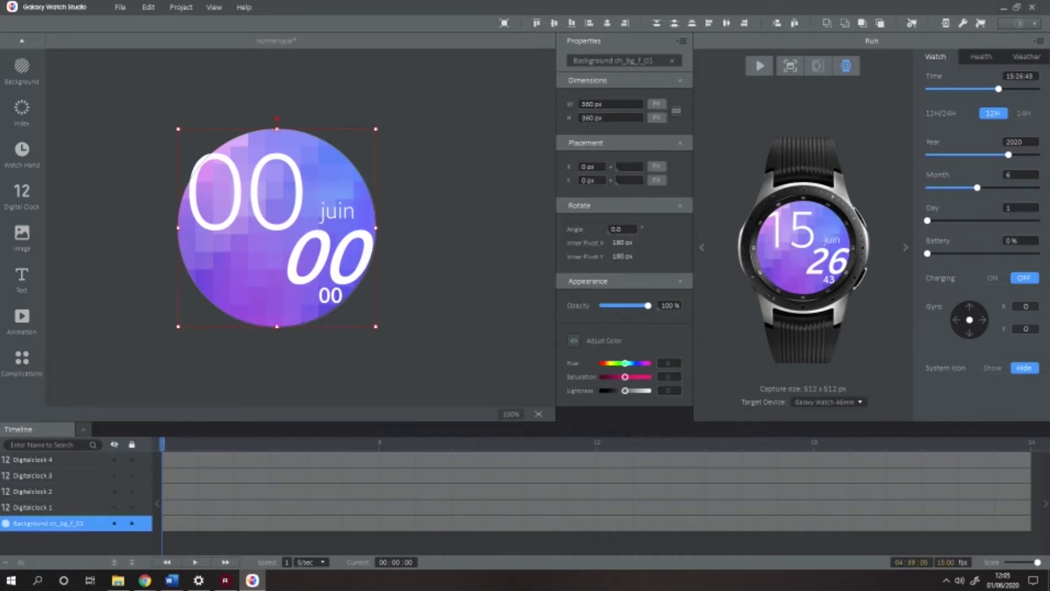
{"action": "left_click", "coordinate": [132, 523]}
{"action": "left_click", "coordinate": [48, 507]}
{"action": "left_click", "coordinate": [132, 507]}
{"action": "left_click", "coordinate": [33, 491]}
{"action": "left_click", "coordinate": [132, 492]}
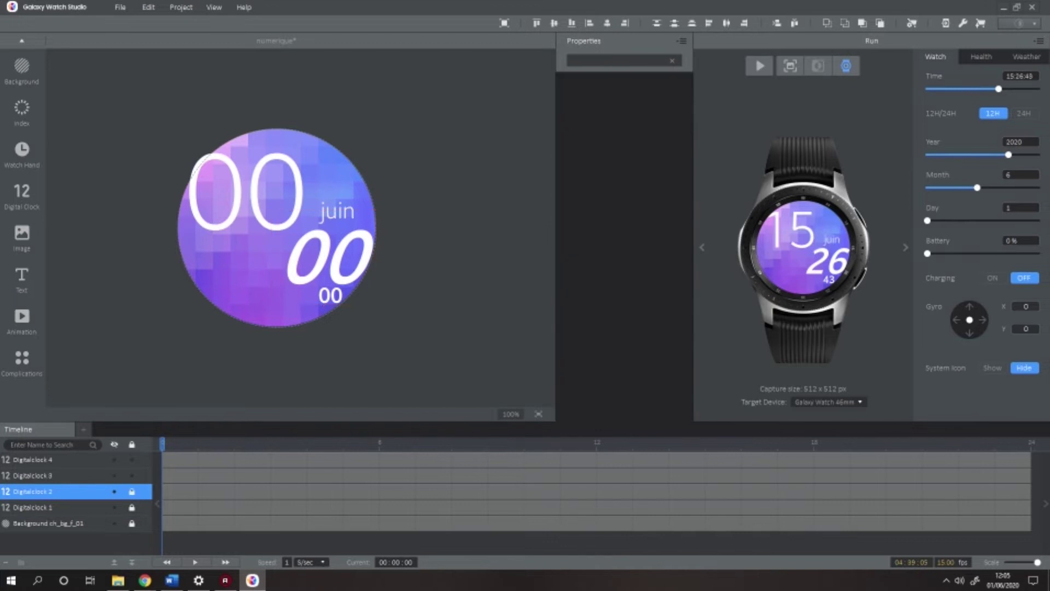
Unlock the hours layer, rename it as Heure and lock it again
{"action": "left_click", "coordinate": [33, 475]}
{"action": "left_click", "coordinate": [33, 507]}
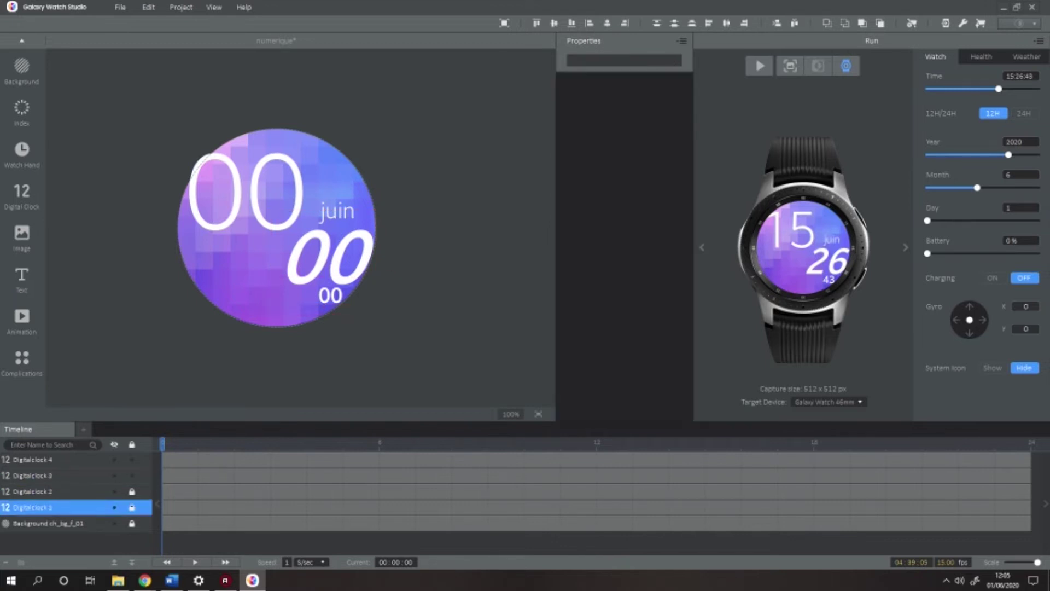
{"action": "left_click", "coordinate": [132, 507]}
{"action": "double_click", "coordinate": [66, 507]}
{"action": "type", "text": "Heure"}
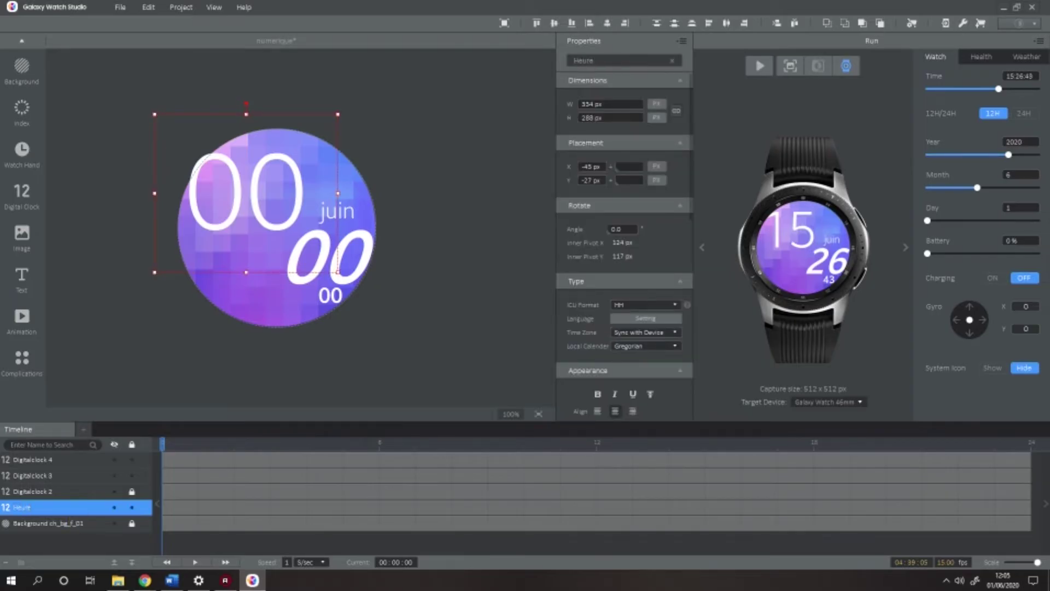
{"action": "left_click", "coordinate": [132, 507]}
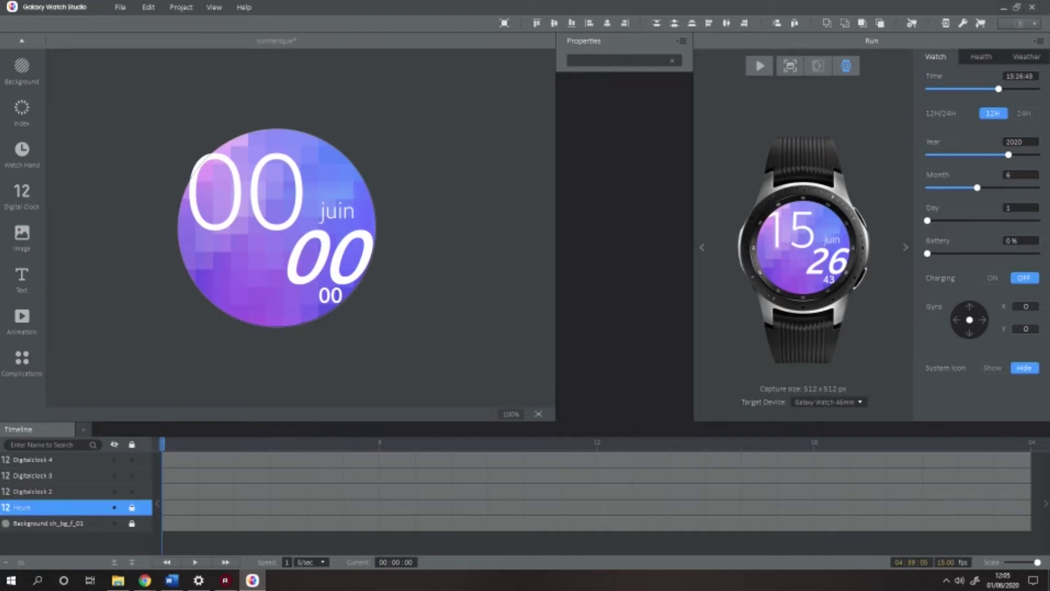
Rename the minutes layer as Minute and lock it
{"action": "double_click", "coordinate": [32, 491]}
{"action": "type", "text": "Minute"}
{"action": "key", "text": "Return"}
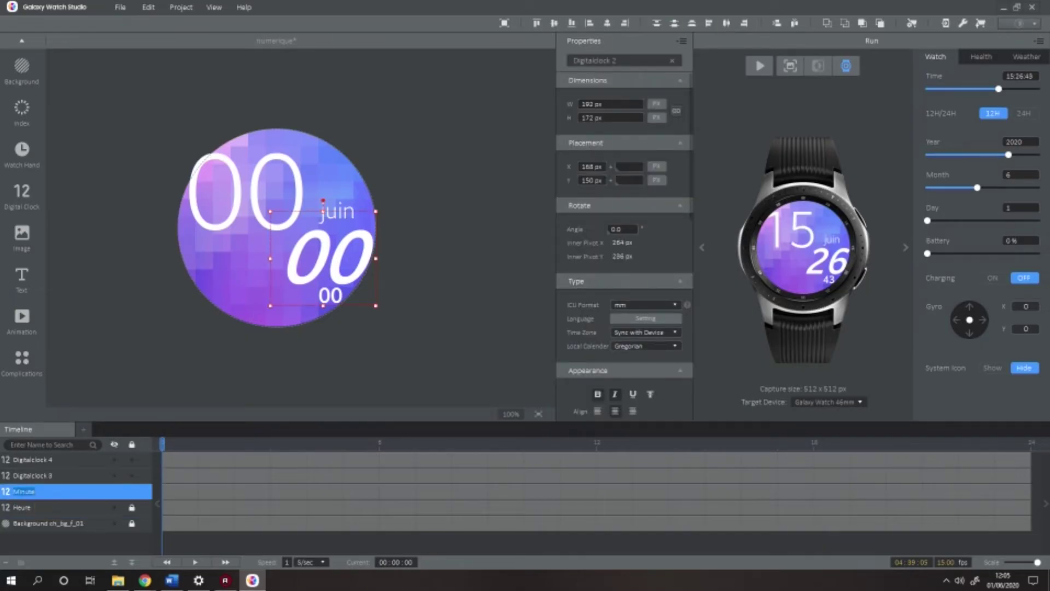
{"action": "left_click", "coordinate": [131, 491]}
Rename the seconds layer as Seconde and lock it
{"action": "double_click", "coordinate": [38, 476]}
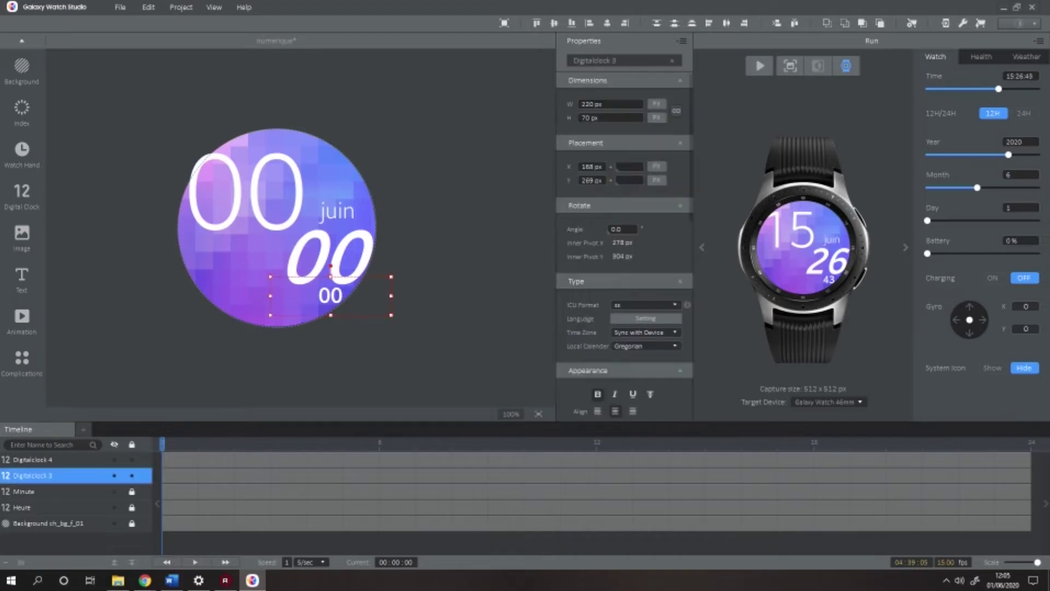
{"action": "type", "text": "Sec"}
{"action": "left_click", "coordinate": [132, 476]}
{"action": "left_click", "coordinate": [132, 475]}
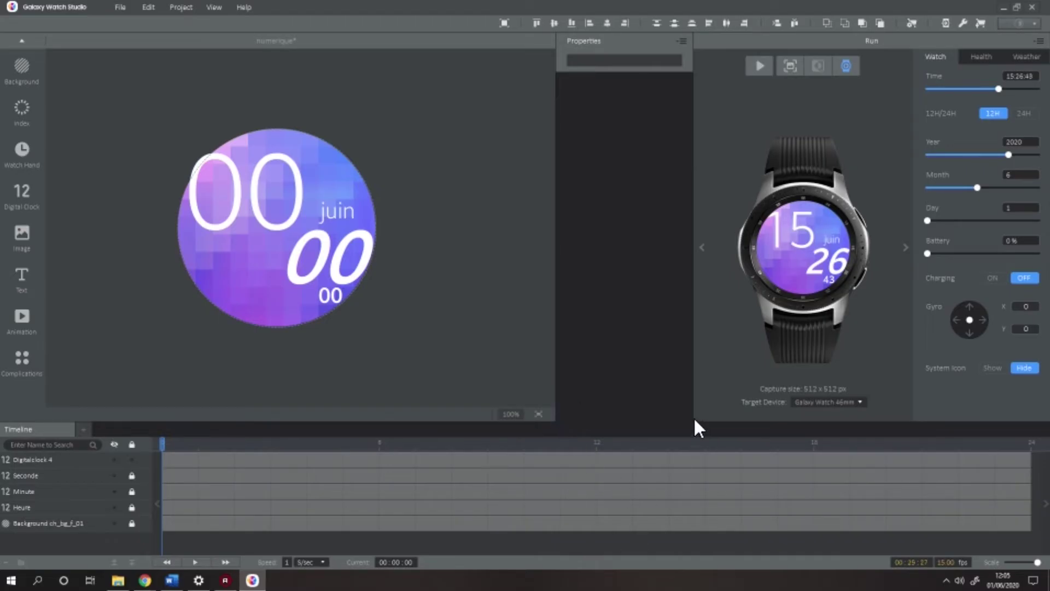
Rename the month layer as Mois
{"action": "key", "text": "ctrl+a"}
{"action": "double_click", "coordinate": [33, 460]}
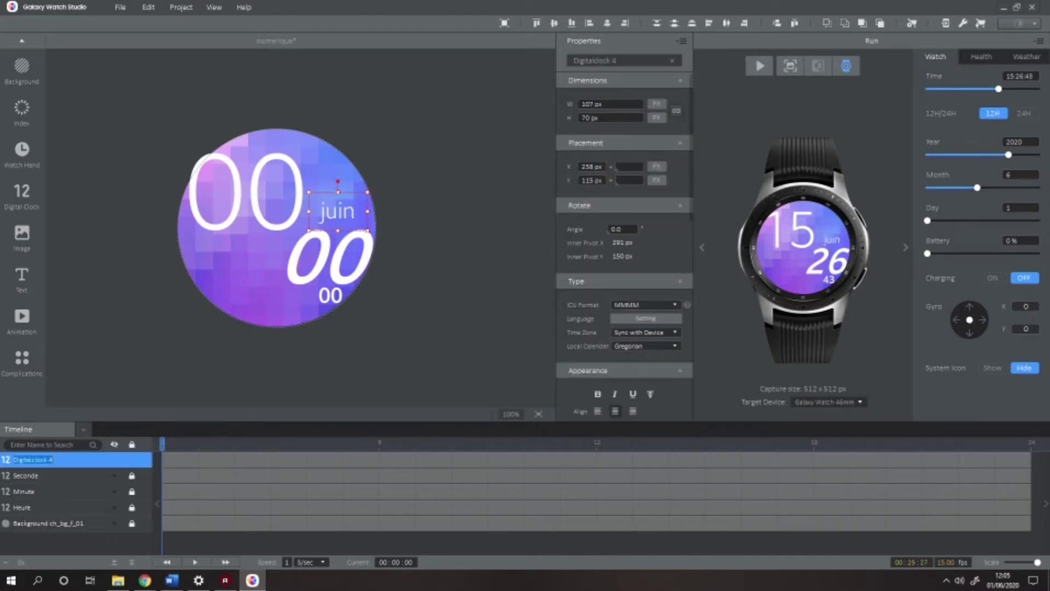
{"action": "type", "text": "Mois"}
{"action": "left_click", "coordinate": [132, 461]}
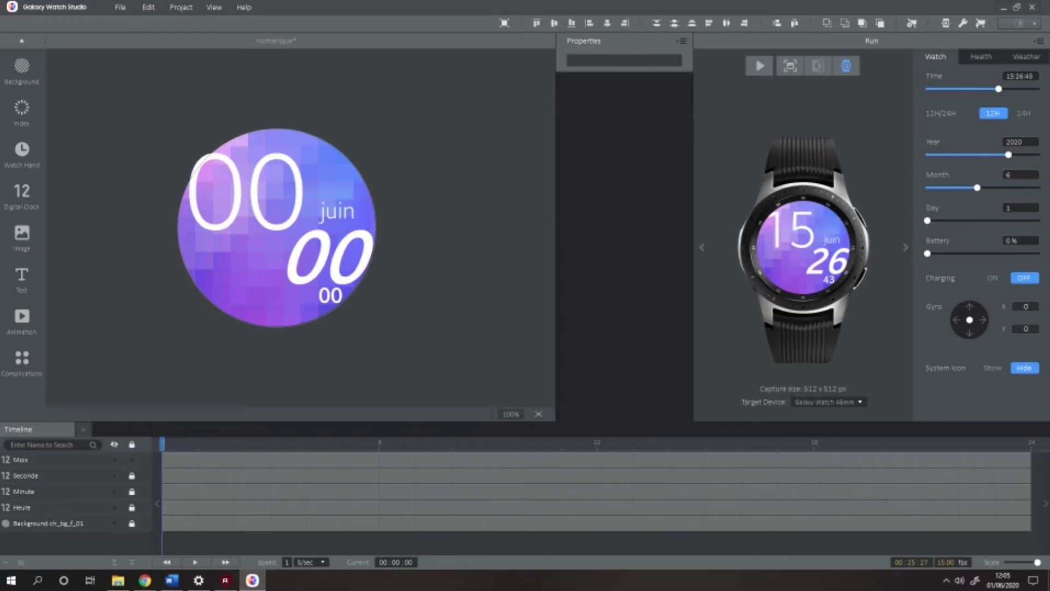
Change the month text's colour to yellow-green (E7FF18)
{"action": "left_click", "coordinate": [54, 460]}
{"action": "left_click", "coordinate": [132, 460]}
{"action": "scroll", "coordinate": [625, 246], "scroll_direction": "down", "scroll_amount": 1}
{"action": "scroll", "coordinate": [625, 246], "scroll_direction": "down", "scroll_amount": 5}
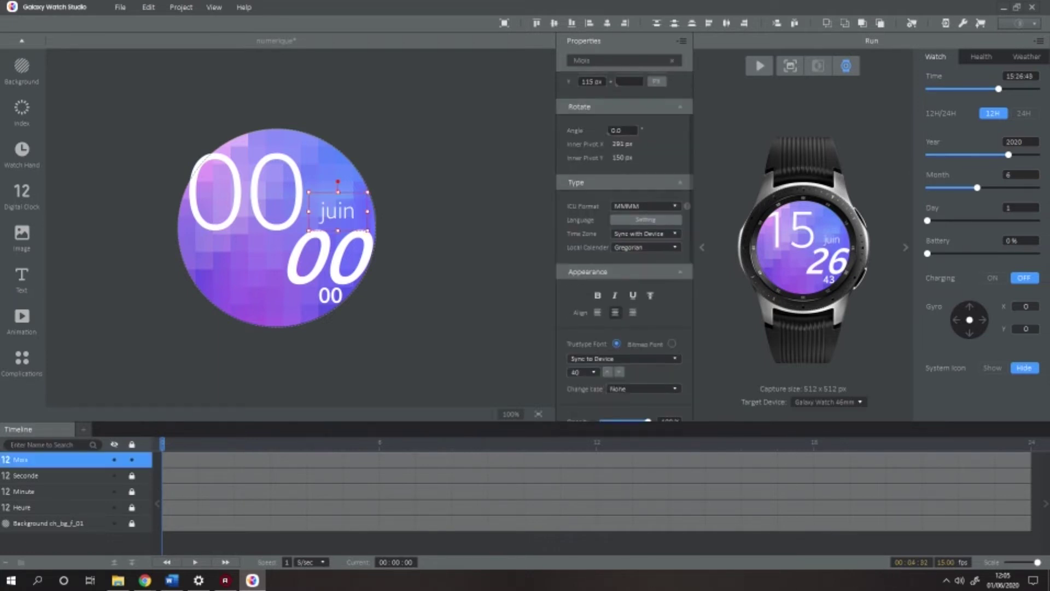
{"action": "left_click", "coordinate": [669, 258]}
{"action": "mouse_move", "coordinate": [569, 244]}
{"action": "left_mouse_down"}
{"action": "mouse_move", "coordinate": [509, 255]}
{"action": "mouse_move", "coordinate": [529, 238]}
{"action": "mouse_move", "coordinate": [494, 218]}
{"action": "mouse_move", "coordinate": [482, 240]}
{"action": "mouse_move", "coordinate": [507, 200]}
{"action": "mouse_move", "coordinate": [549, 189]}
{"action": "left_mouse_up"}
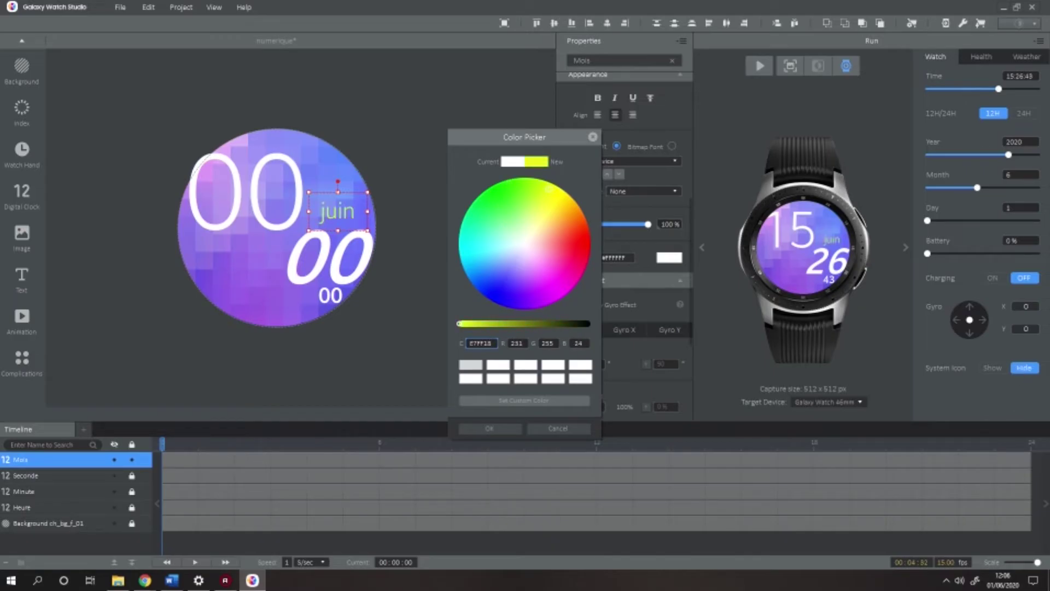
{"action": "left_click", "coordinate": [490, 428]}
{"action": "left_click", "coordinate": [815, 349]}
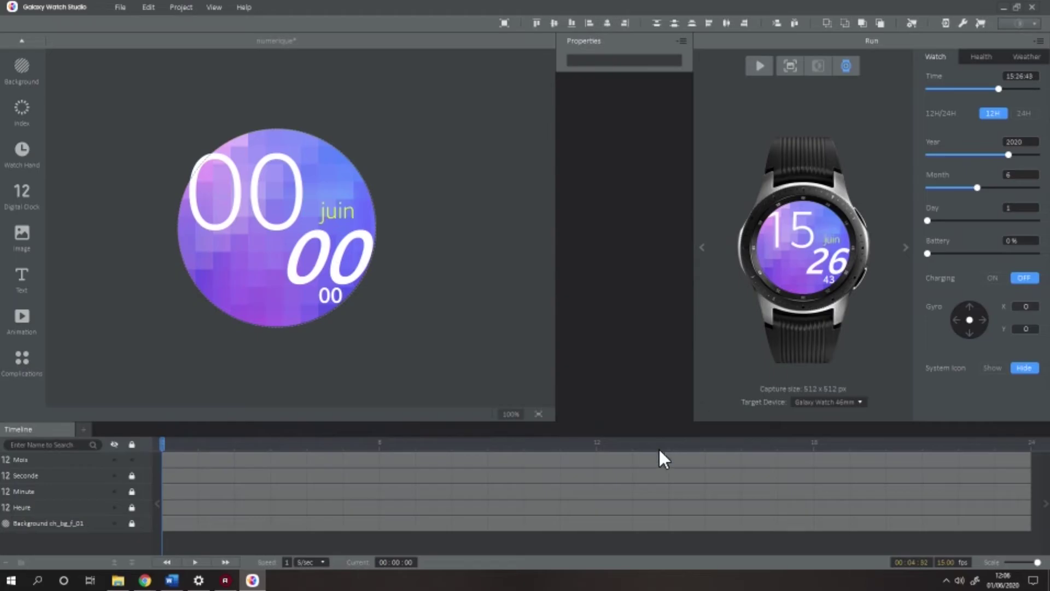
Display the month text in upper case
{"action": "left_click", "coordinate": [679, 426]}
{"action": "scroll", "coordinate": [624, 247], "scroll_direction": "down", "scroll_amount": 3}
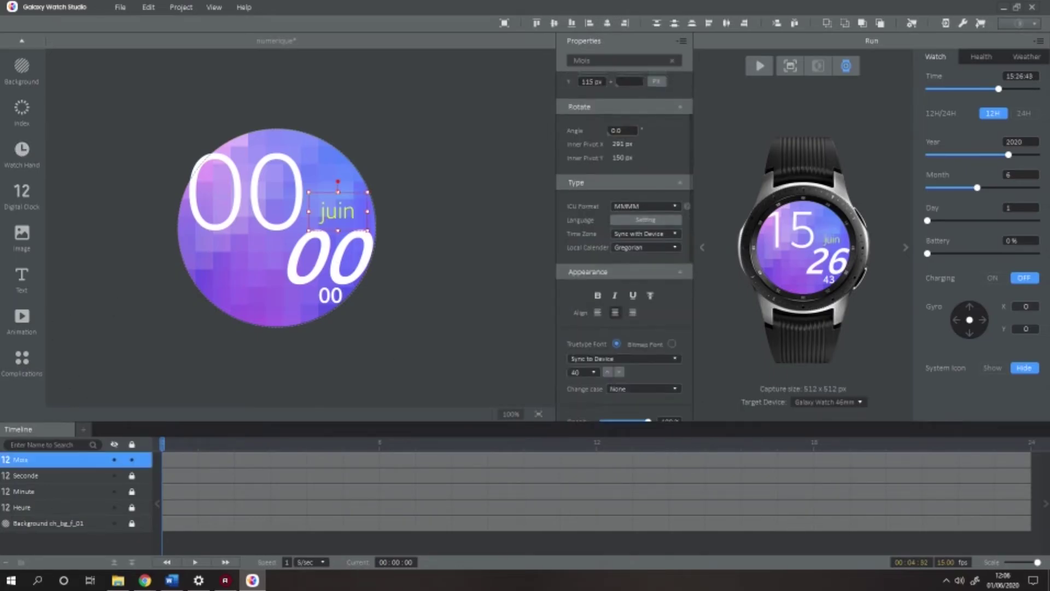
{"action": "left_click", "coordinate": [644, 290]}
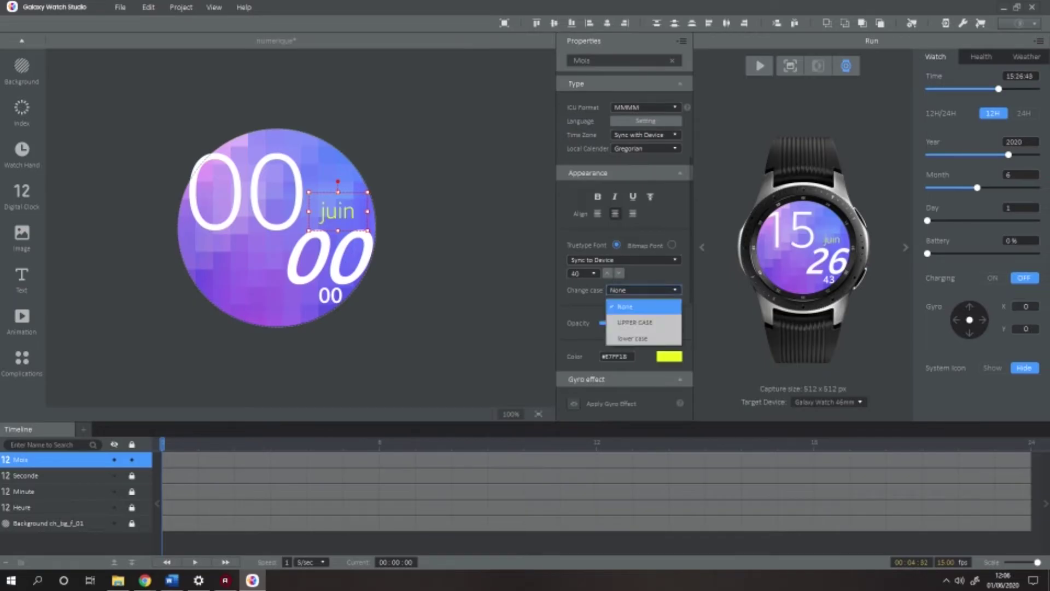
{"action": "left_click", "coordinate": [629, 321]}
{"action": "left_click", "coordinate": [773, 464]}
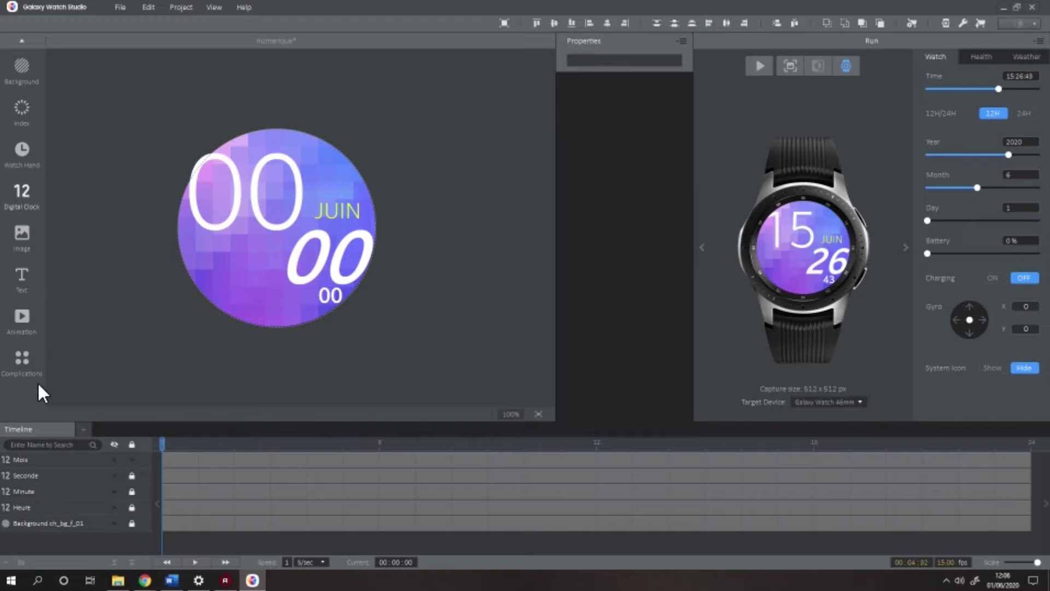
Add a digital clock with the day in month format (d) and place it just above the month
{"action": "left_click", "coordinate": [22, 193]}
{"action": "left_click", "coordinate": [646, 305]}
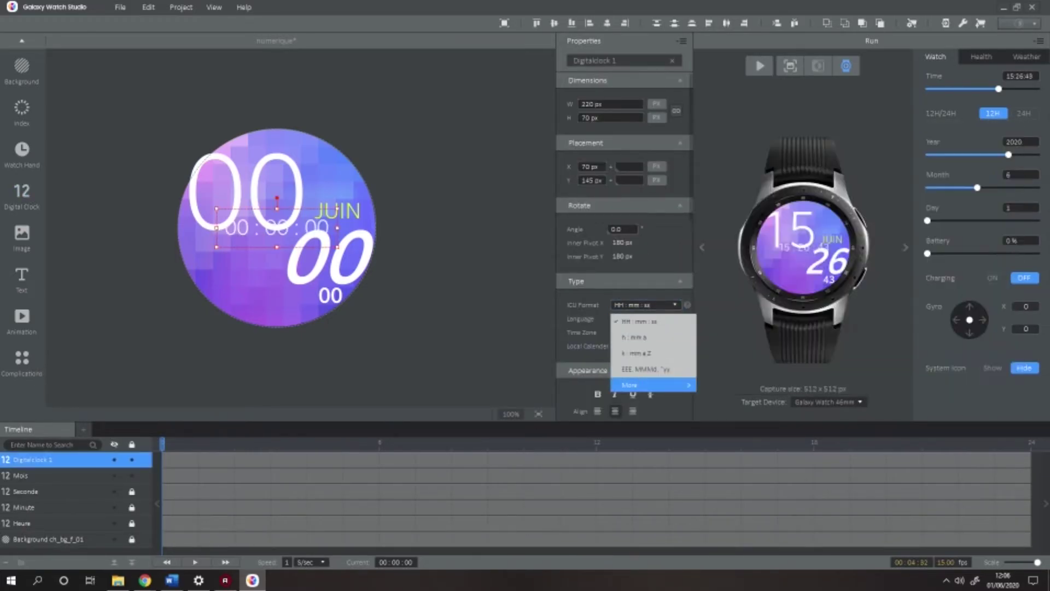
{"action": "mouse_move", "coordinate": [646, 384]}
{"action": "scroll", "coordinate": [858, 241], "scroll_direction": "down", "scroll_amount": 7}
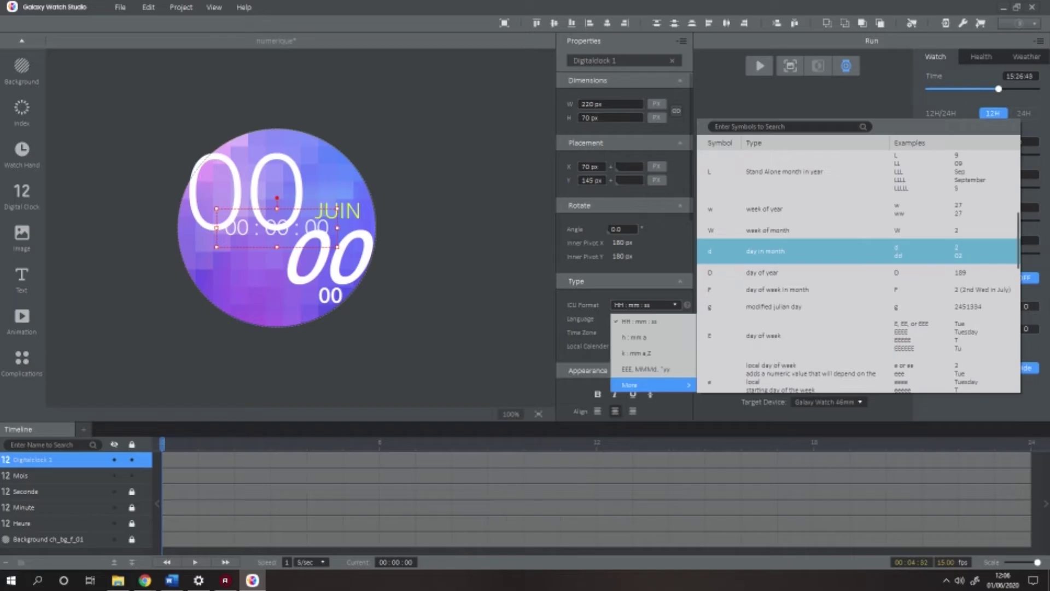
{"action": "left_click", "coordinate": [793, 251]}
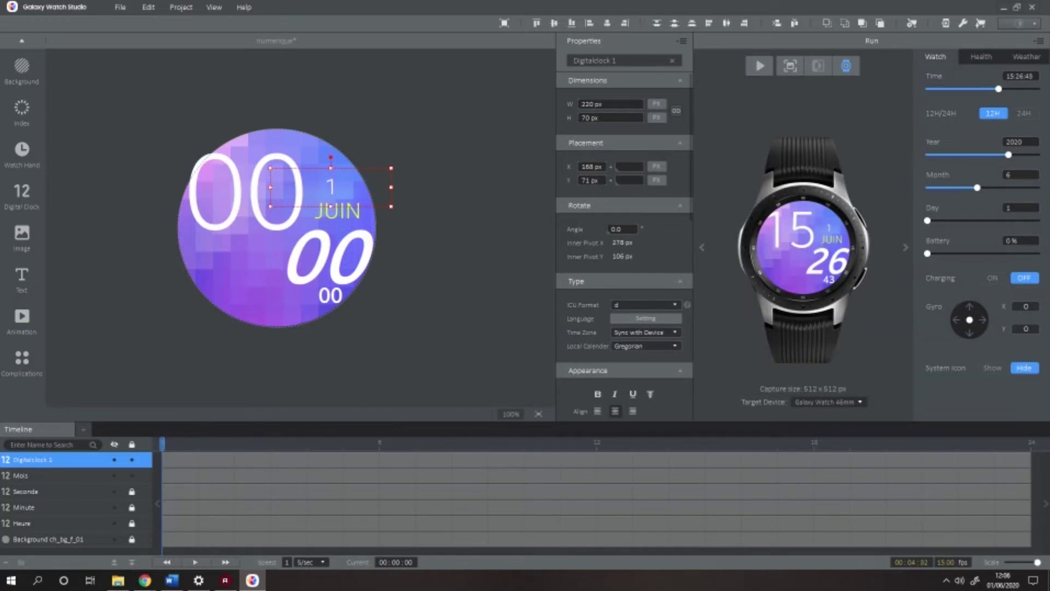
Change the day text's colour to yellow (FFEE0B)
{"action": "scroll", "coordinate": [624, 247], "scroll_direction": "down", "scroll_amount": 3}
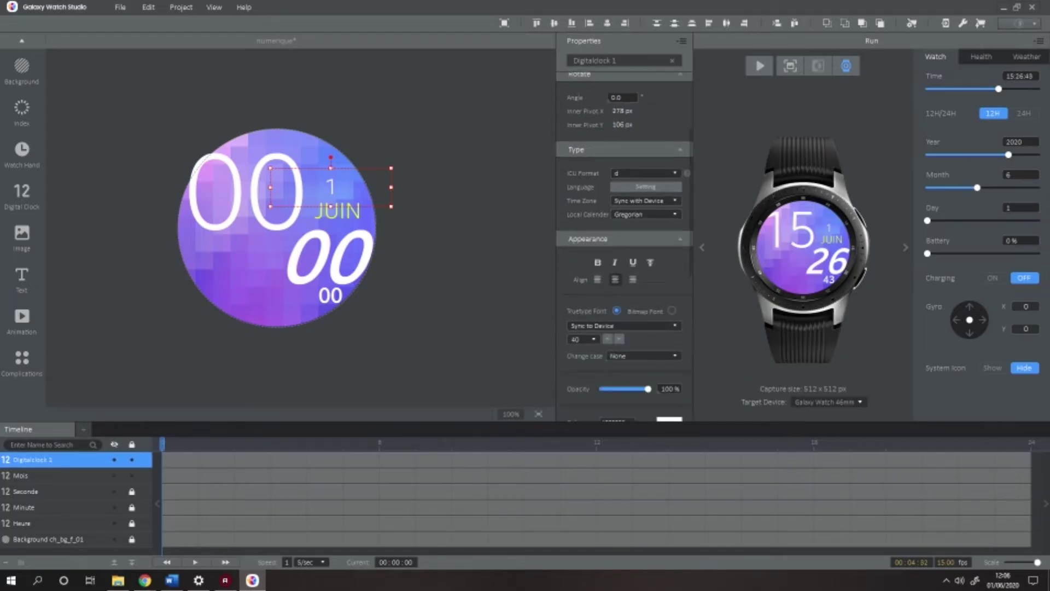
{"action": "scroll", "coordinate": [624, 247], "scroll_direction": "down", "scroll_amount": 4}
{"action": "left_click", "coordinate": [669, 291]}
{"action": "left_click", "coordinate": [568, 202]}
{"action": "left_click_drag", "start_coordinate": [569, 201], "coordinate": [558, 193]}
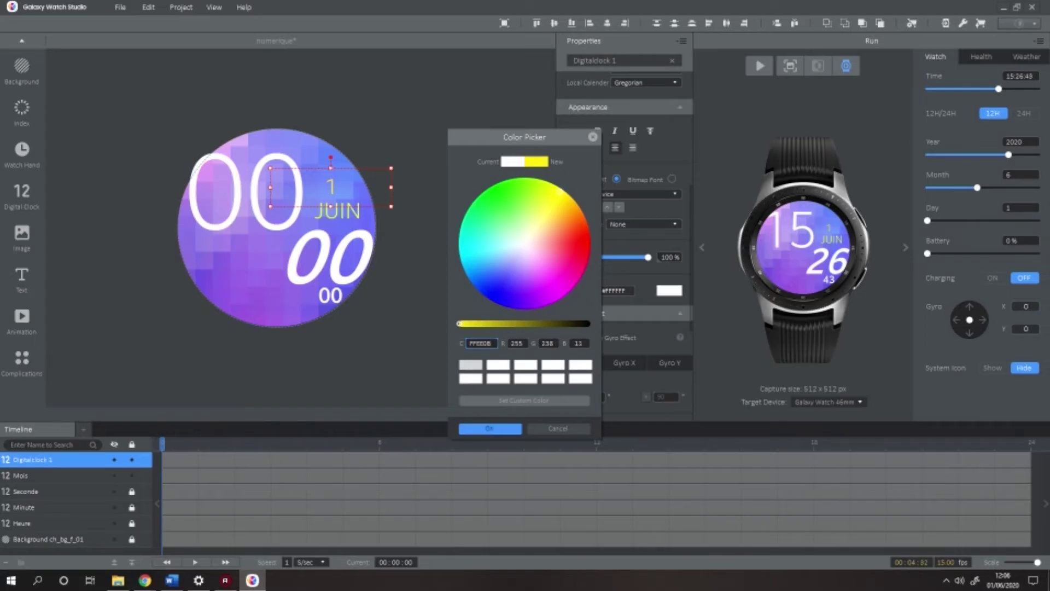
{"action": "left_click", "coordinate": [489, 429]}
Narrow the day text's box to 97 px and place it at about X 248, Y 72 px above the month
{"action": "key", "text": "Left"}
{"action": "key", "text": "Left"}
{"action": "key", "text": "Left"}
{"action": "key", "text": "Left"}
{"action": "key", "text": "Left"}
{"action": "key", "text": "Left"}
{"action": "key", "text": "Left"}
{"action": "key", "text": "Left"}
{"action": "key", "text": "Left"}
{"action": "key", "text": "Left"}
{"action": "key", "text": "Left"}
{"action": "key", "text": "Left"}
{"action": "key", "text": "Left"}
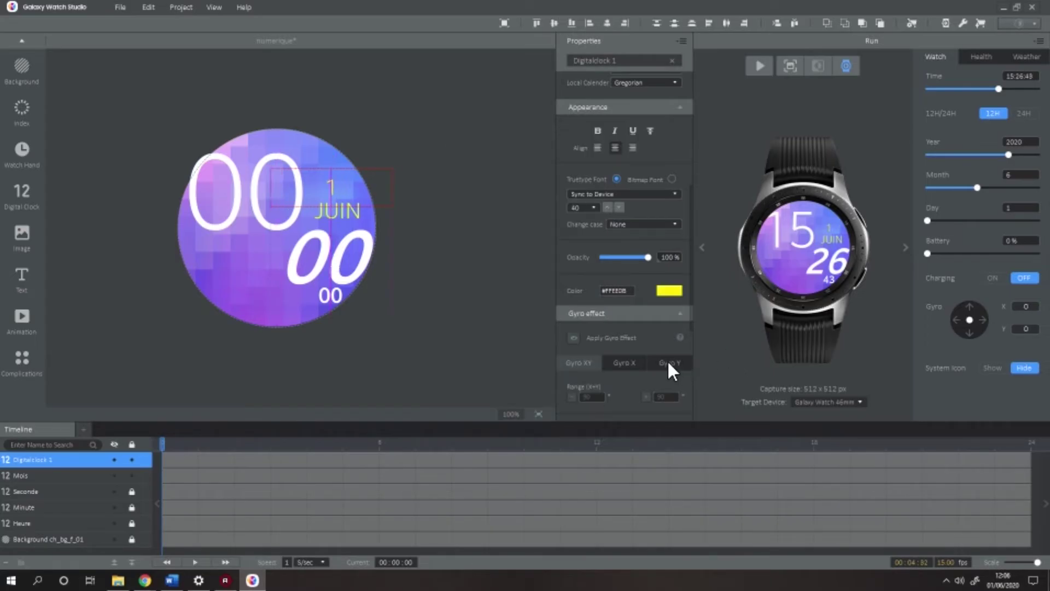
{"action": "left_click", "coordinate": [915, 390]}
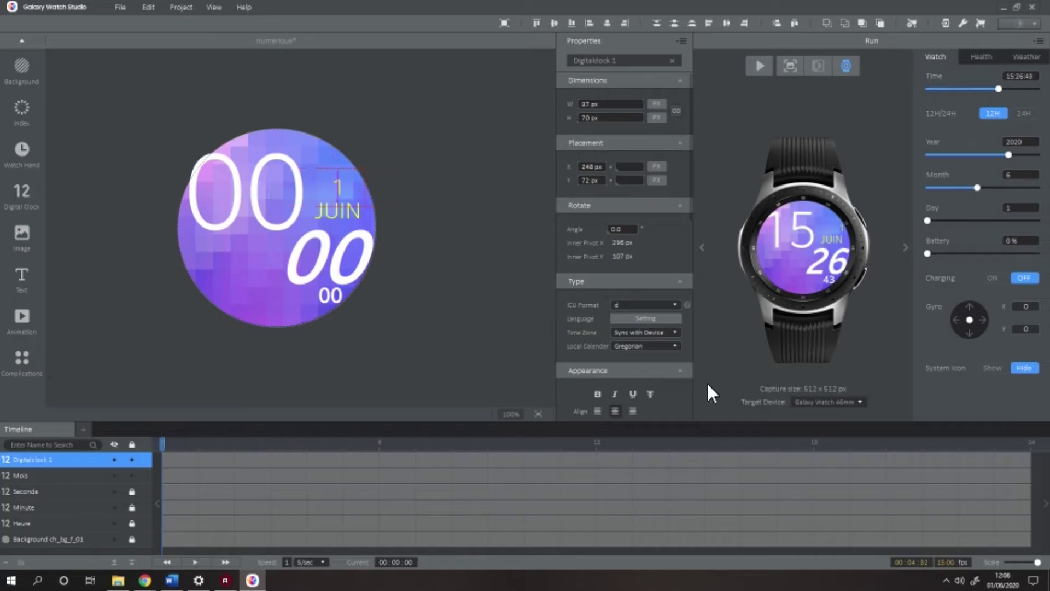
{"action": "key", "text": "Escape"}
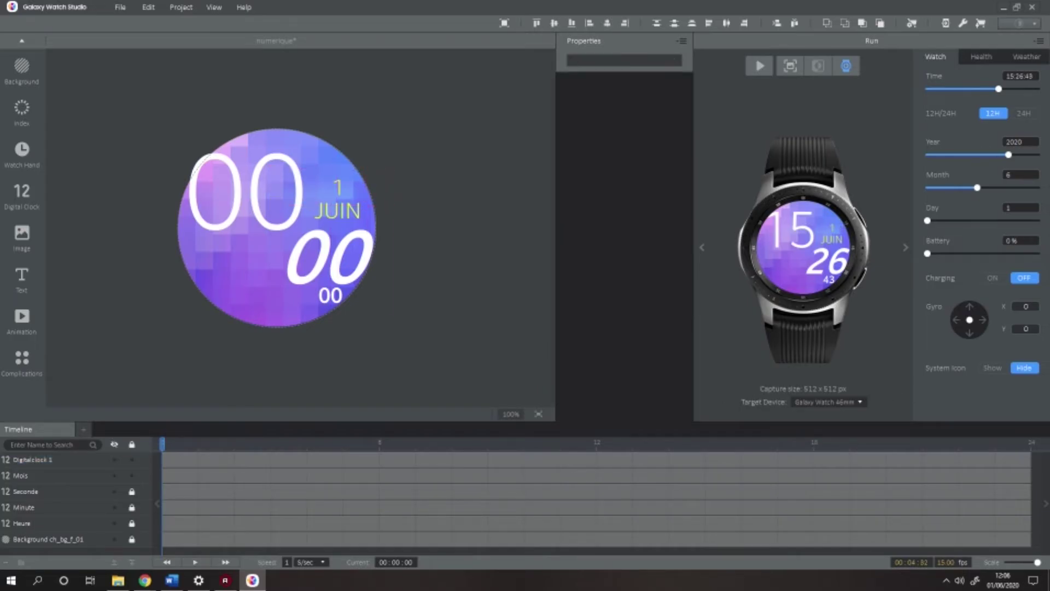
Preview the watch face at 11:17:13 with the year 2010 and month 7
{"action": "left_click_drag", "start_coordinate": [999, 89], "coordinate": [980, 89]}
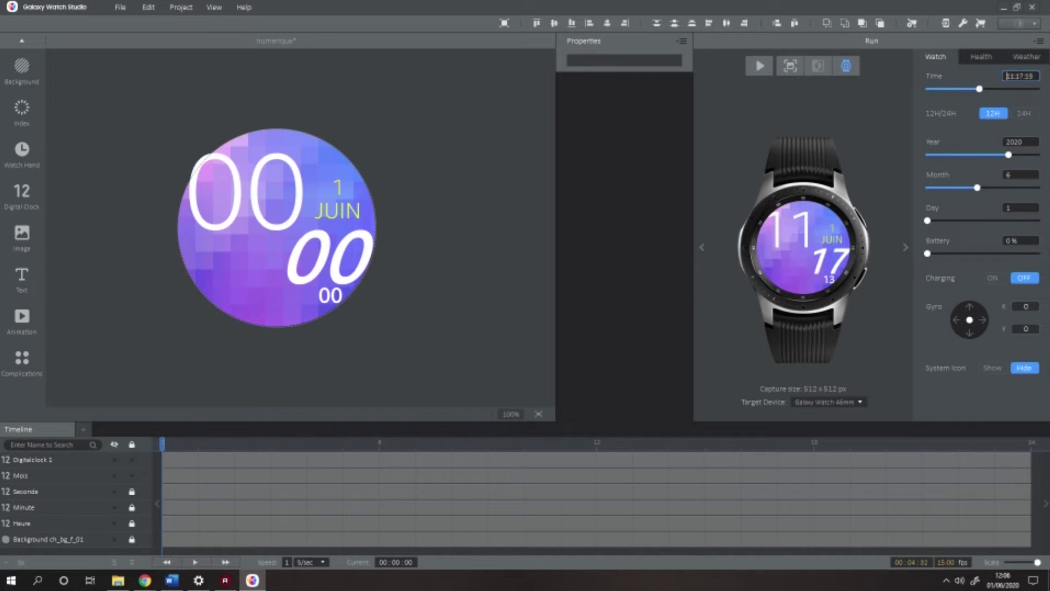
{"action": "left_click_drag", "start_coordinate": [1009, 155], "coordinate": [978, 188]}
{"action": "key", "text": "Up"}
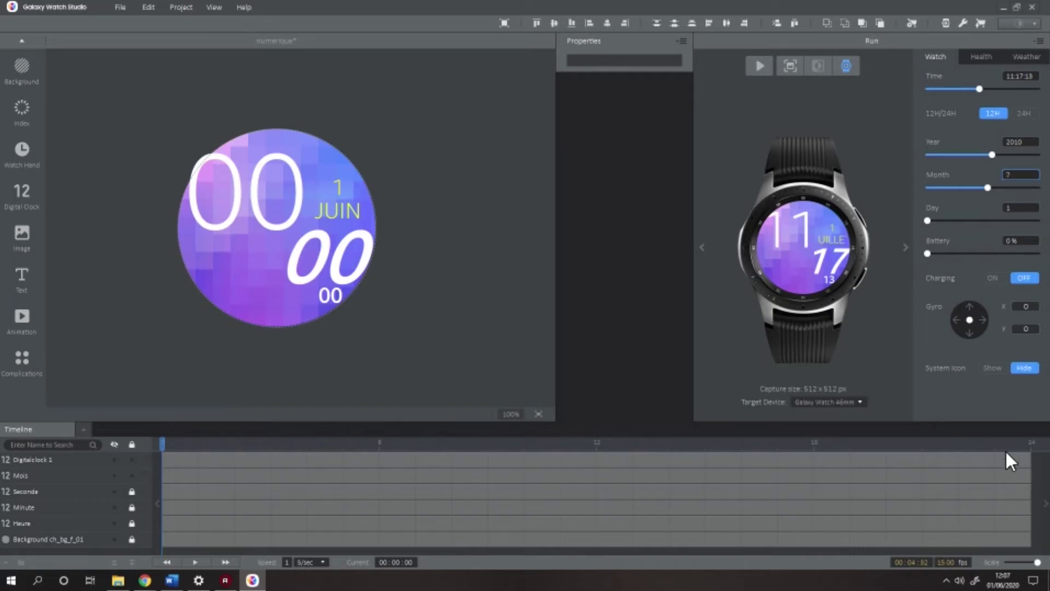
Widen the month text's box to about 259 px and shift it left so it stays beneath the day
{"action": "left_click", "coordinate": [352, 213]}
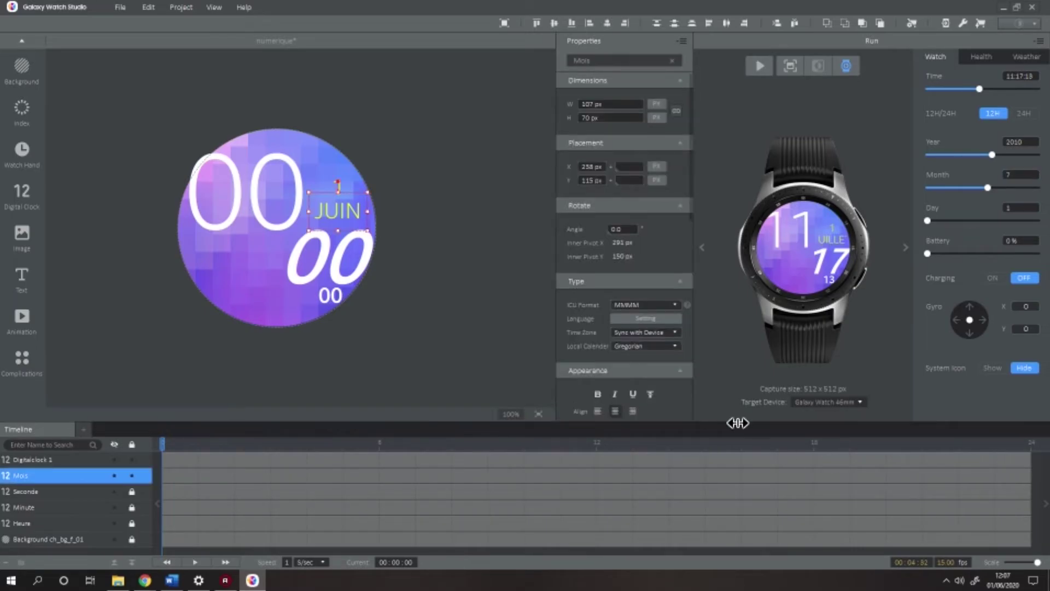
{"action": "left_click_drag", "start_coordinate": [367, 211], "coordinate": [442, 210]}
{"action": "key", "text": "shift+Left"}
{"action": "key", "text": "shift+Left"}
{"action": "key", "text": "shift+Left"}
{"action": "key", "text": "shift+Left"}
{"action": "key", "text": "shift+Left"}
{"action": "key", "text": "shift+Left"}
{"action": "key", "text": "shift+Left"}
{"action": "key", "text": "shift+Left"}
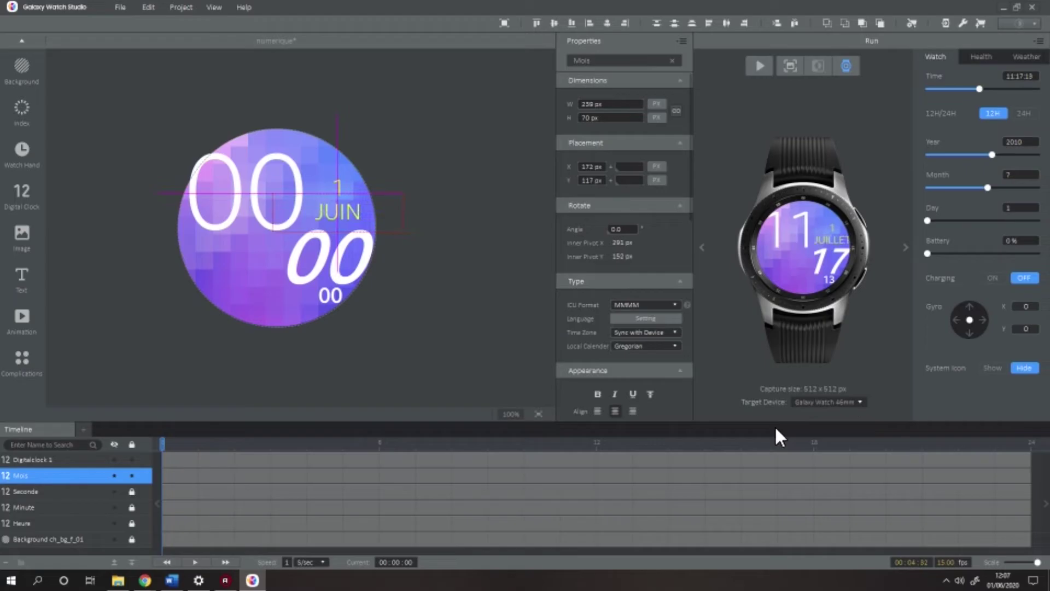
Reduce the month text's font size to 32 and nudge it slightly left
{"action": "scroll", "coordinate": [624, 246], "scroll_direction": "down", "scroll_amount": 2}
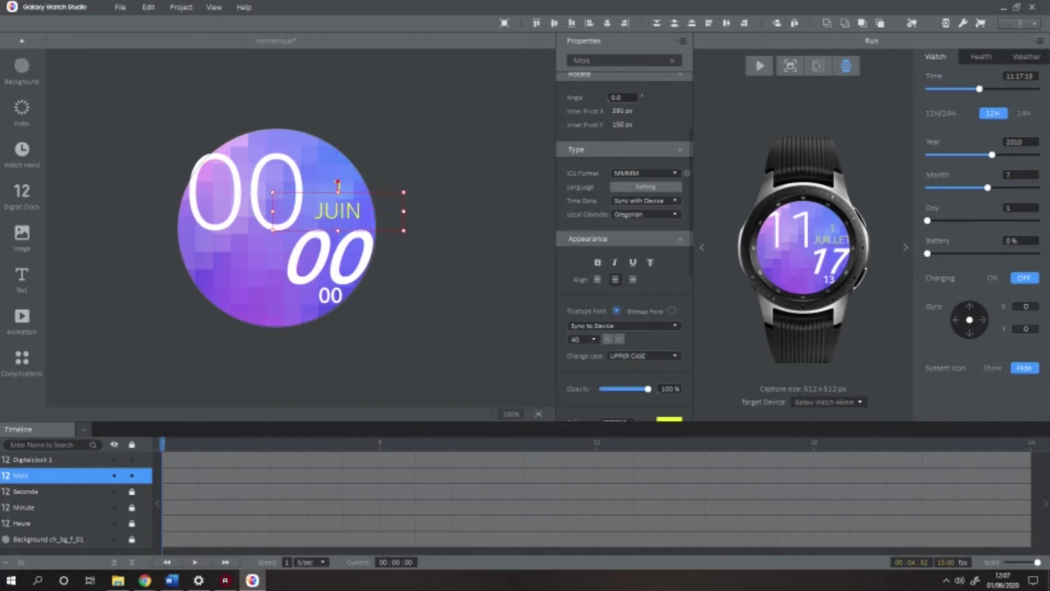
{"action": "left_click", "coordinate": [619, 339]}
{"action": "left_click", "coordinate": [619, 339]}
{"action": "key", "text": "Left"}
{"action": "key", "text": "Left"}
{"action": "key", "text": "Left"}
{"action": "key", "text": "Left"}
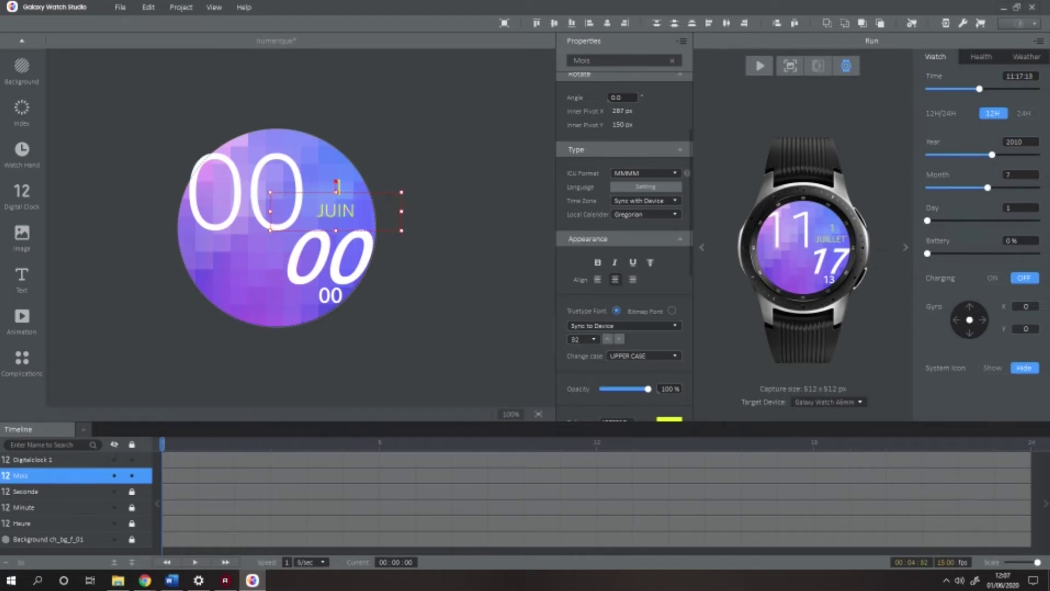
Preview month 9, adjust the month text's font size to fit the long name, and shift the text slightly left
{"action": "left_click", "coordinate": [1021, 175]}
{"action": "key", "text": "Up"}
{"action": "key", "text": "Up"}
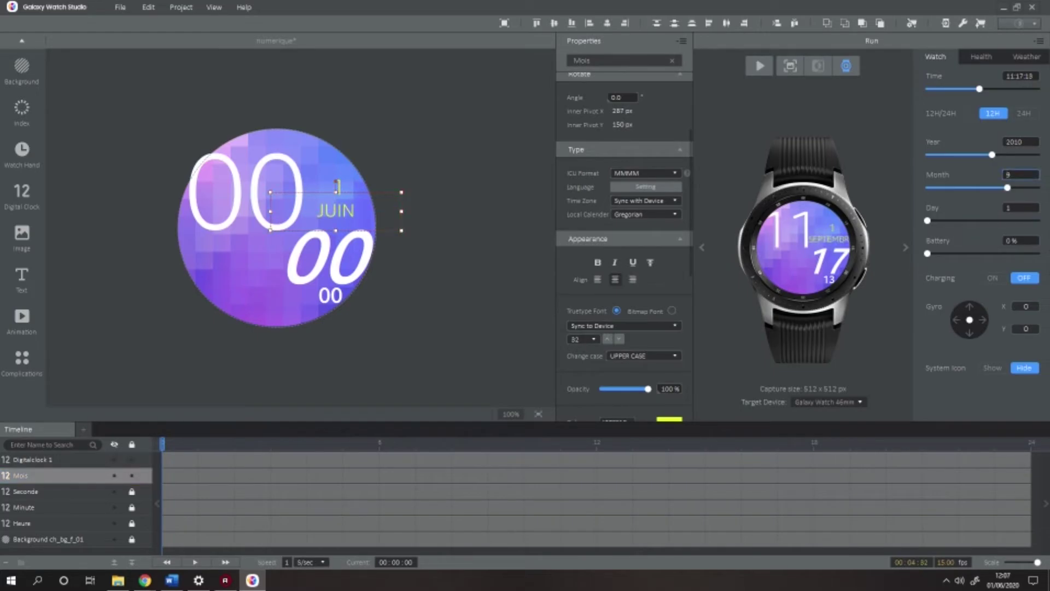
{"action": "left_click", "coordinate": [619, 339]}
{"action": "left_click", "coordinate": [619, 339]}
{"action": "left_click", "coordinate": [607, 339]}
{"action": "left_click_drag", "start_coordinate": [362, 213], "coordinate": [355, 215]}
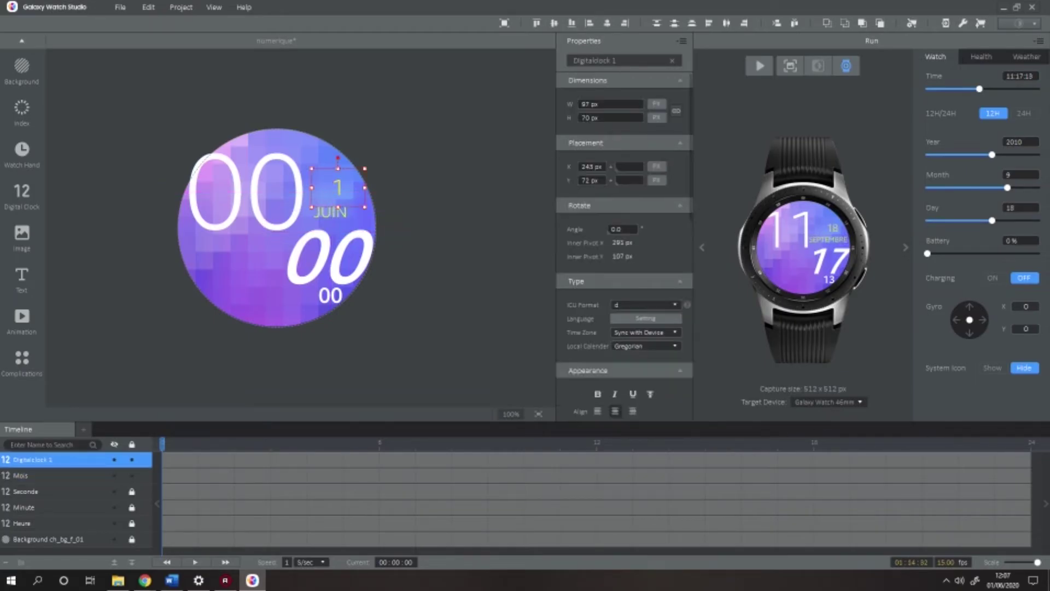
Make the day text bold at font size 50 and centre it just above the month
{"action": "scroll", "coordinate": [625, 246], "scroll_direction": "down", "scroll_amount": 3}
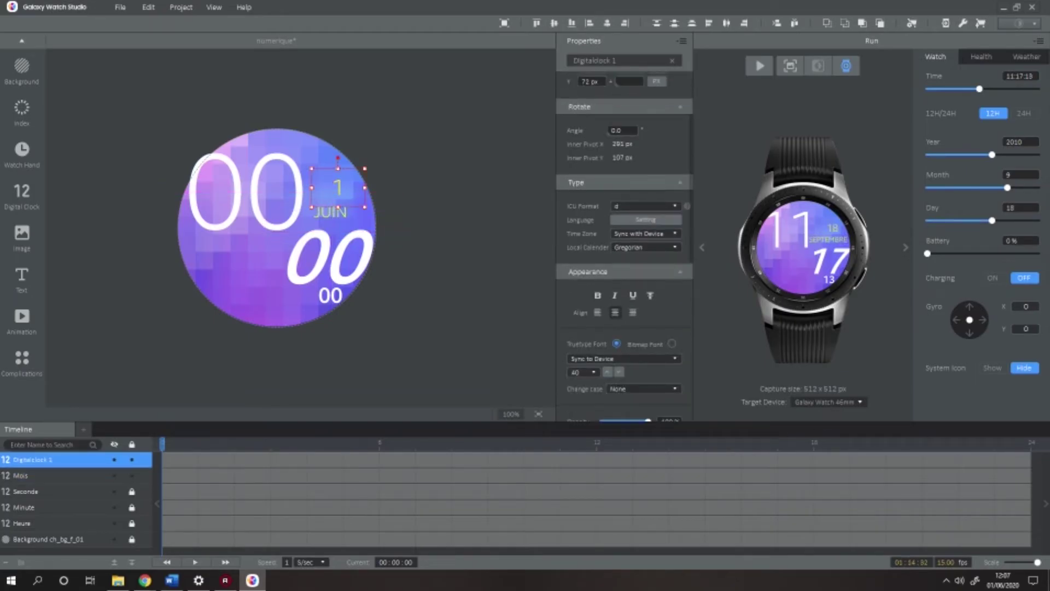
{"action": "left_click", "coordinate": [598, 294]}
{"action": "left_click", "coordinate": [607, 372]}
{"action": "left_click_drag", "start_coordinate": [338, 185], "coordinate": [331, 189]}
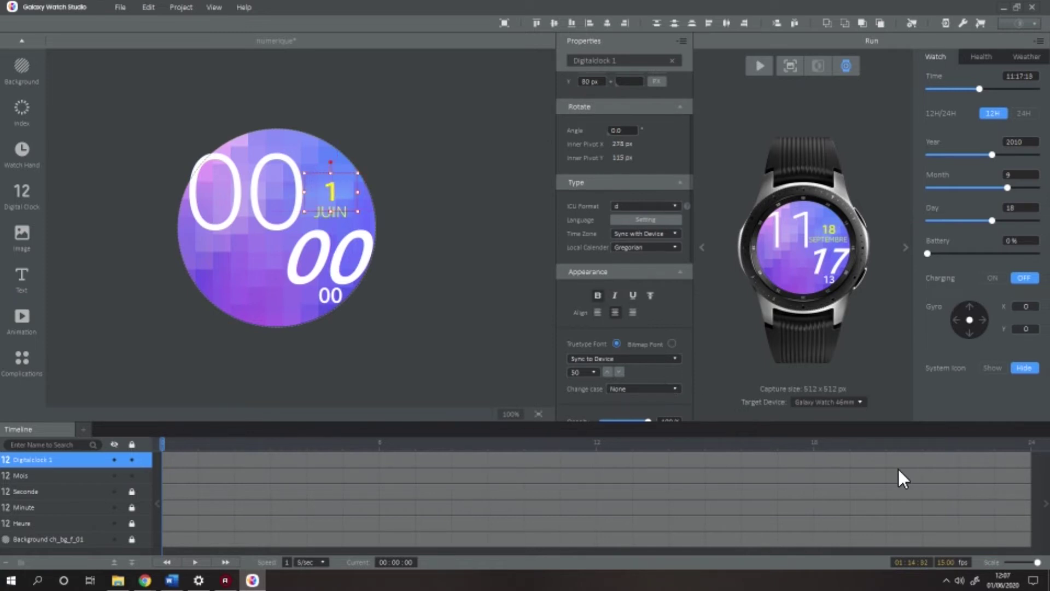
{"action": "left_click", "coordinate": [899, 470]}
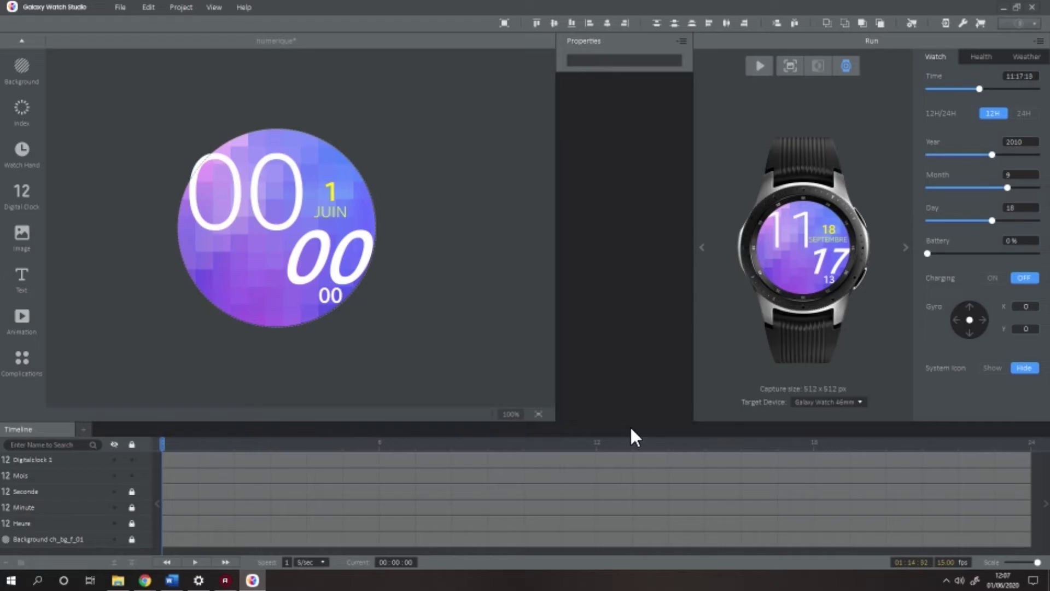
Preview the watch face on day 13 in months 11 and 8
{"action": "left_click_drag", "start_coordinate": [993, 220], "coordinate": [927, 220]}
{"action": "type", "text": "3"}
{"action": "left_click", "coordinate": [1008, 241]}
{"action": "left_click_drag", "start_coordinate": [1008, 188], "coordinate": [928, 188]}
{"action": "type", "text": "11"}
{"action": "left_click_drag", "start_coordinate": [1028, 188], "coordinate": [1038, 188]}
{"action": "key", "text": "BackSpace"}
{"action": "key", "text": "BackSpace"}
{"action": "type", "text": "8"}
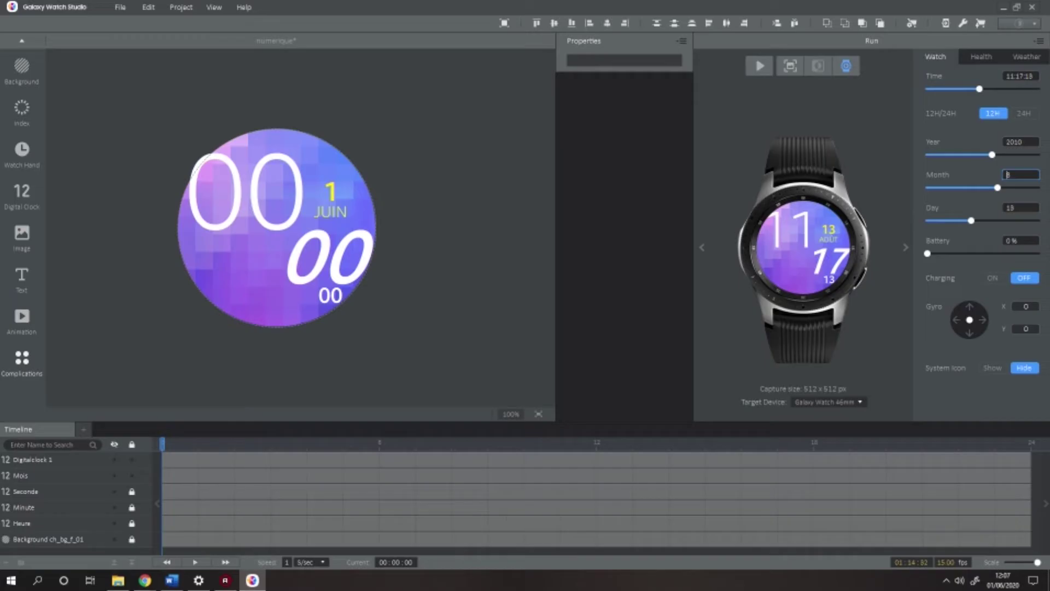
Add the Light_Effect complication, testing it with the gyro at X -12 and Y -43, and lock its layer
{"action": "left_click", "coordinate": [22, 359]}
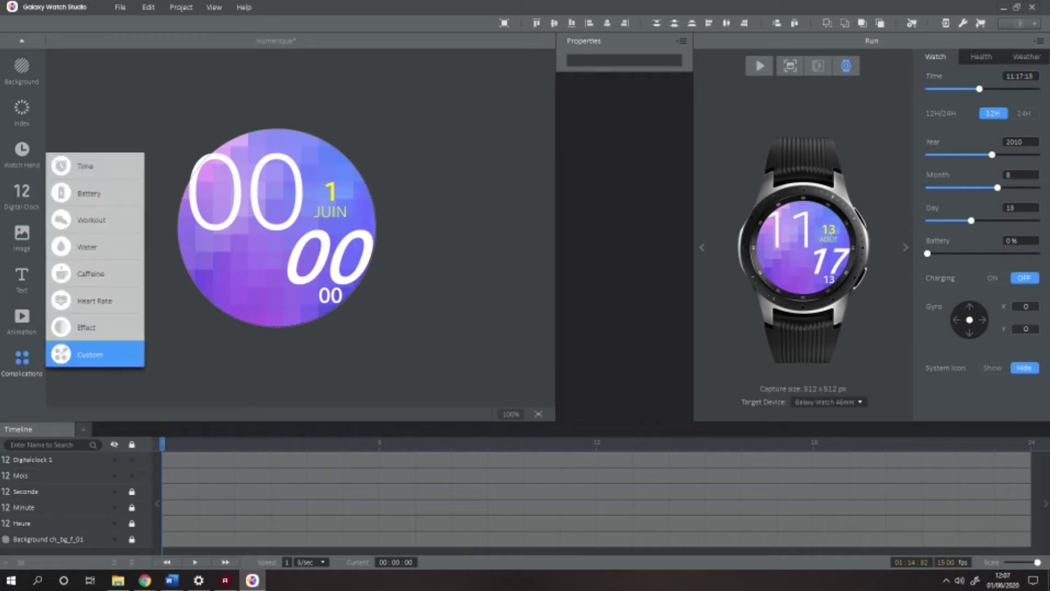
{"action": "mouse_move", "coordinate": [93, 328]}
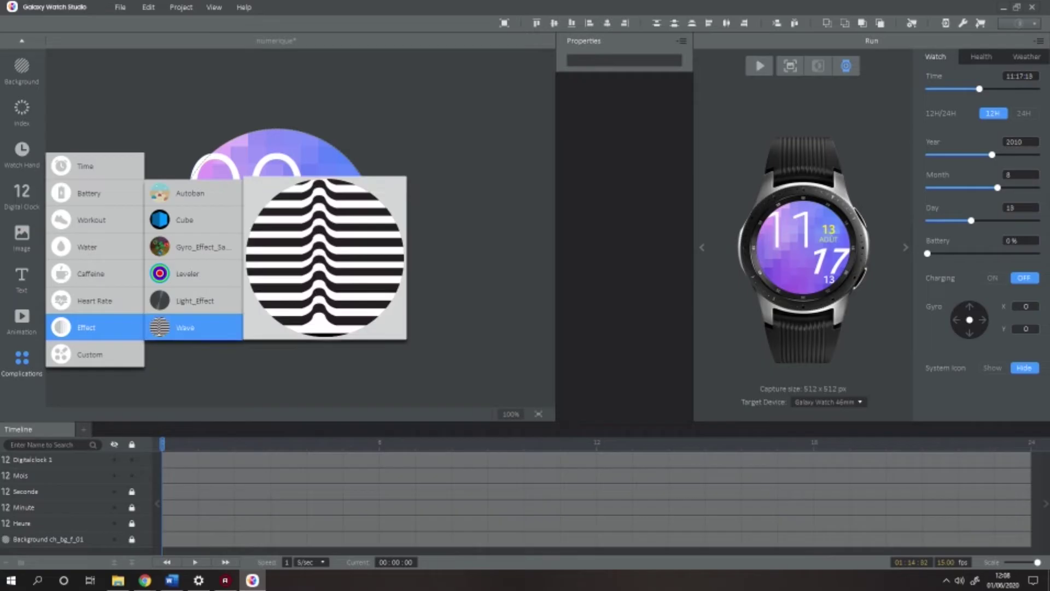
{"action": "left_click", "coordinate": [194, 300]}
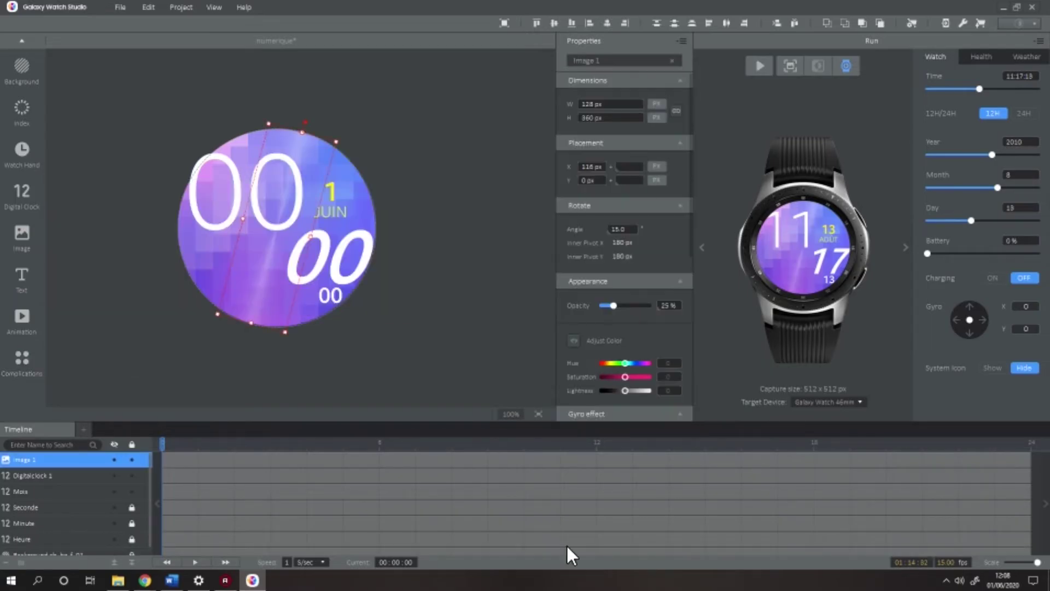
{"action": "mouse_move", "coordinate": [970, 320]}
{"action": "left_mouse_down"}
{"action": "mouse_move", "coordinate": [963, 309]}
{"action": "mouse_move", "coordinate": [978, 325]}
{"action": "mouse_move", "coordinate": [962, 318]}
{"action": "left_mouse_up"}
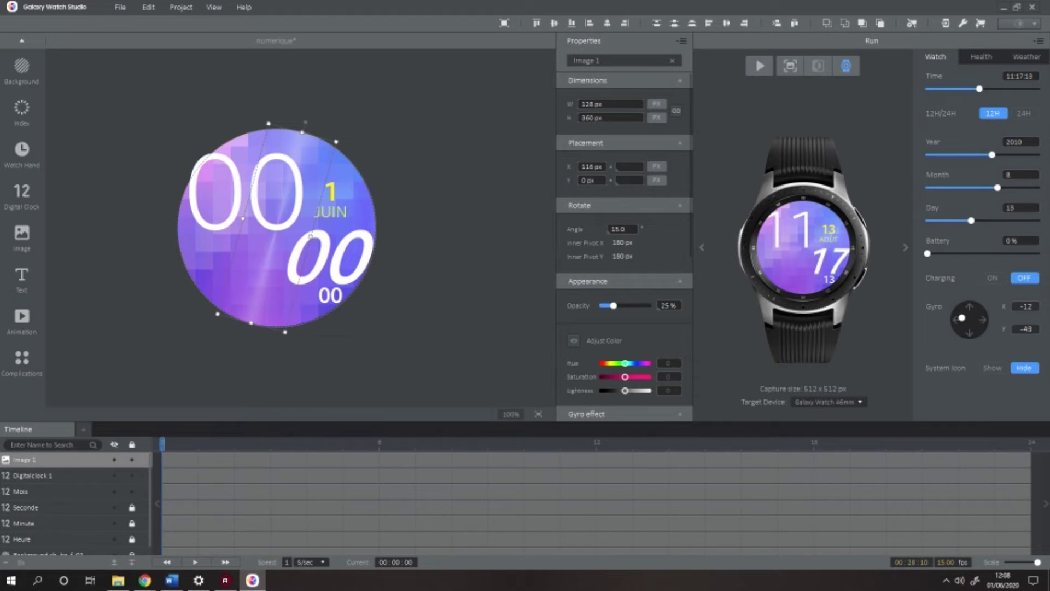
{"action": "left_click", "coordinate": [132, 460]}
Add the Heart_01 heart rate complication at the lower left of the face and set the preview's heart rate and calories to 95
{"action": "mouse_move", "coordinate": [94, 301]}
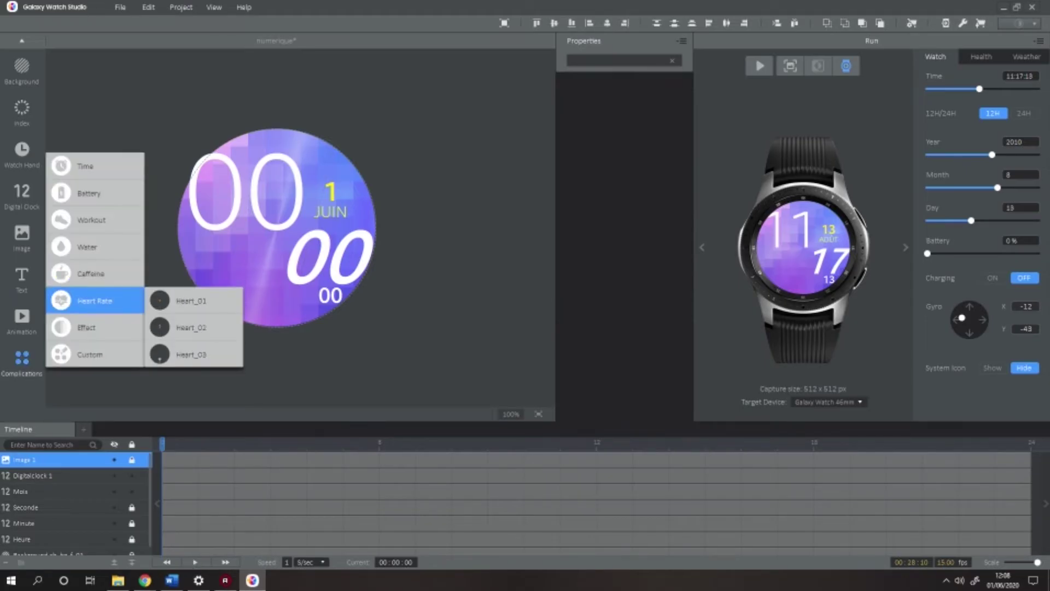
{"action": "left_click", "coordinate": [192, 300]}
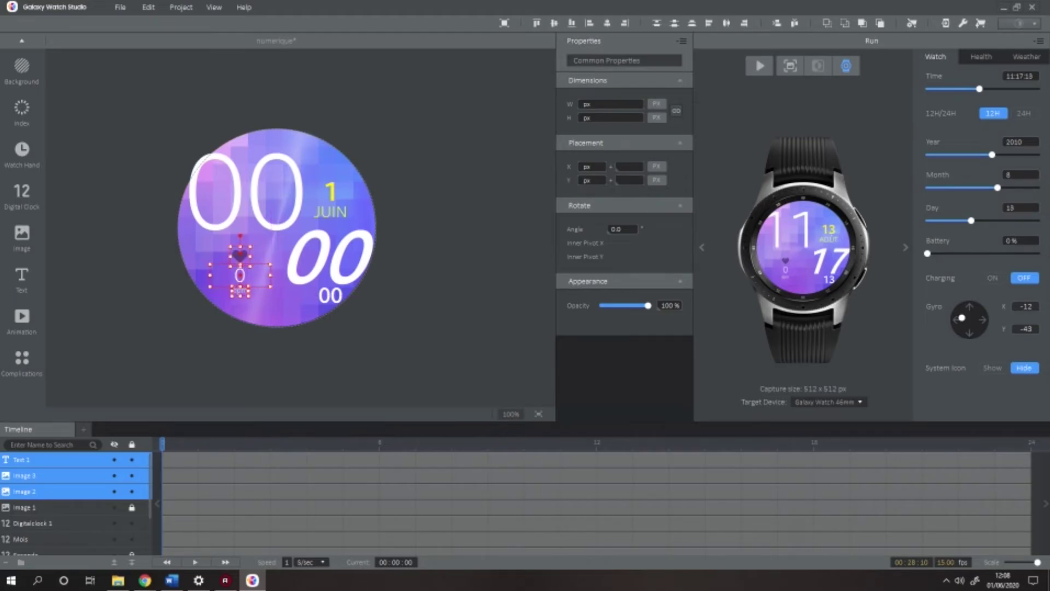
{"action": "left_click", "coordinate": [982, 57]}
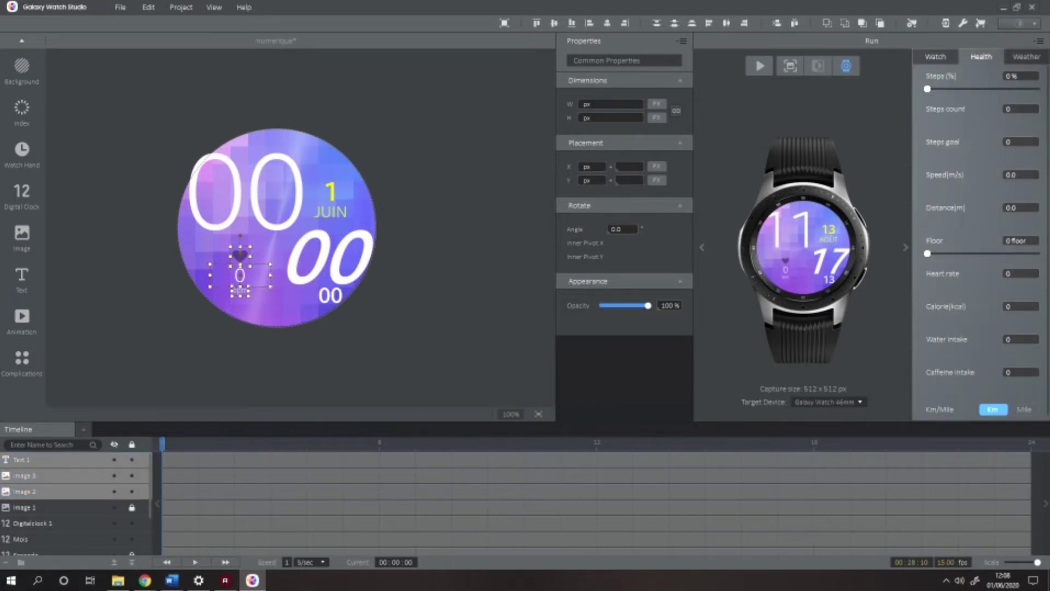
{"action": "scroll", "coordinate": [982, 235], "scroll_direction": "down", "scroll_amount": 1}
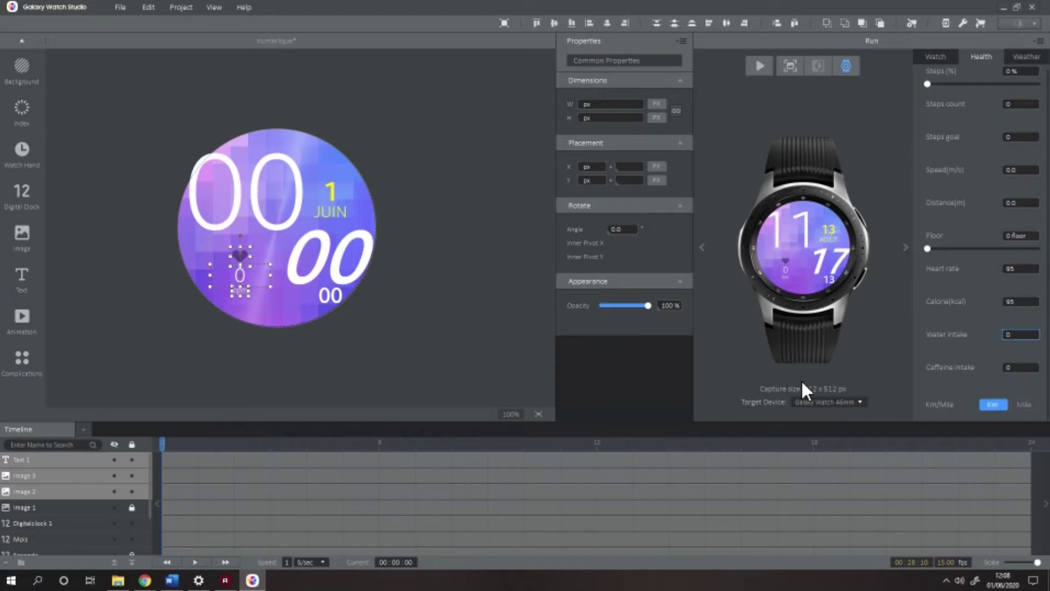
Move the heart rate complication up and left so it sits beneath the first hour digit
{"action": "key", "text": "Up"}
{"action": "key", "text": "Up"}
{"action": "key", "text": "Up"}
{"action": "key", "text": "Up"}
{"action": "key", "text": "Up"}
{"action": "key", "text": "Up"}
{"action": "key", "text": "Left"}
{"action": "key", "text": "Left"}
{"action": "key", "text": "Left"}
{"action": "key", "text": "Left"}
{"action": "key", "text": "Left"}
{"action": "key", "text": "Left"}
{"action": "key", "text": "Left"}
{"action": "key", "text": "Left"}
{"action": "key", "text": "Left"}
{"action": "key", "text": "Left"}
{"action": "key", "text": "Left"}
{"action": "key", "text": "Left"}
{"action": "key", "text": "Left"}
{"action": "key", "text": "Left"}
{"action": "key", "text": "Left"}
{"action": "key", "text": "Left"}
{"action": "key", "text": "Left"}
{"action": "key", "text": "Left"}
{"action": "key", "text": "Left"}
{"action": "key", "text": "Left"}
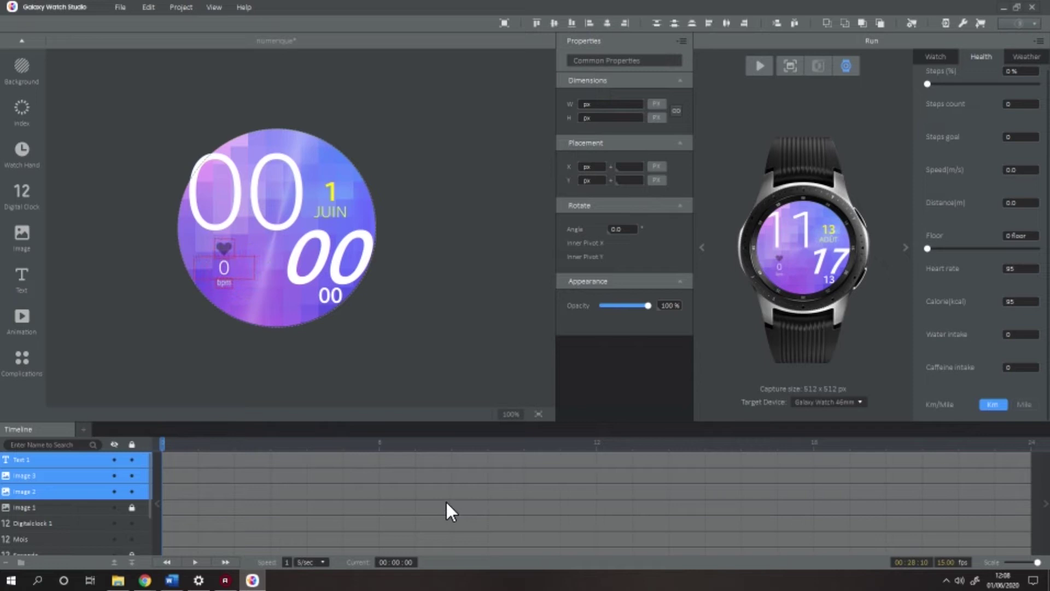
{"action": "left_click", "coordinate": [455, 589]}
Add the workout complication with the step count and goal bar and place it along the bottom edge of the face
{"action": "left_click", "coordinate": [22, 359]}
{"action": "mouse_move", "coordinate": [94, 204]}
{"action": "left_click", "coordinate": [211, 352]}
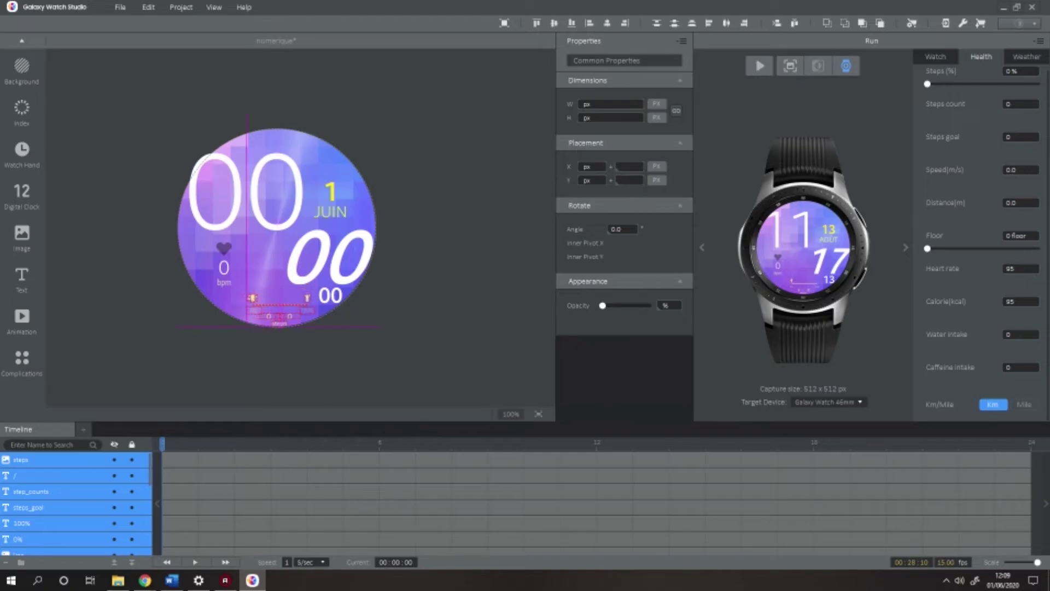
{"action": "key", "text": "Escape"}
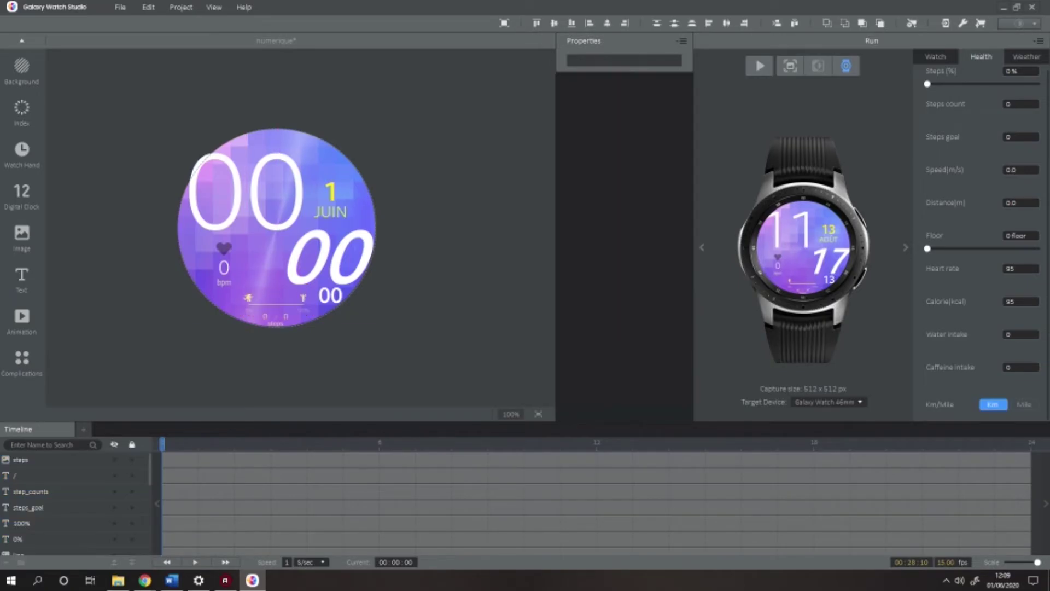
{"action": "key", "text": "Tab"}
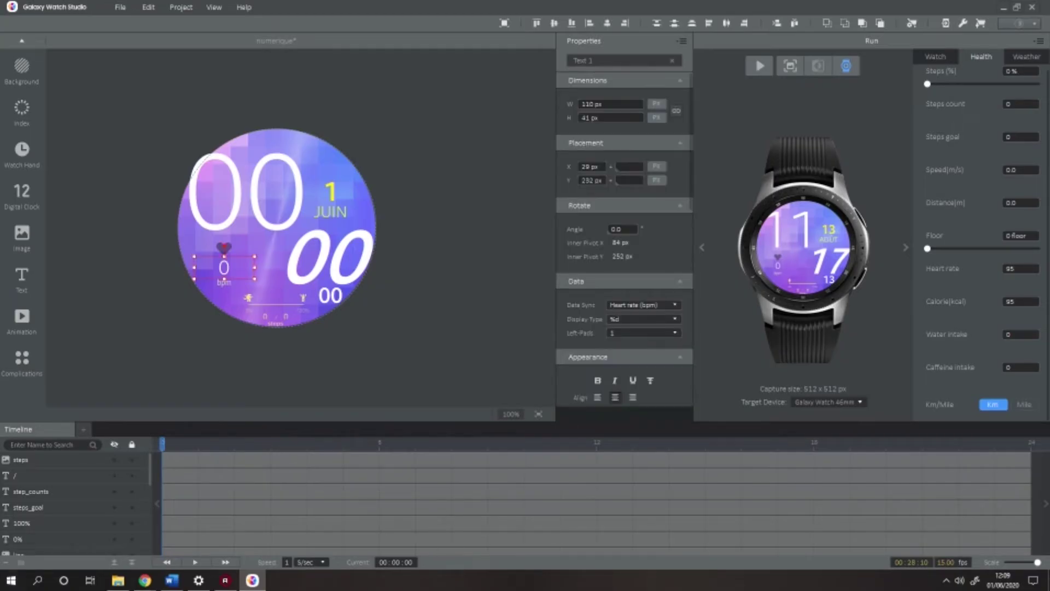
{"action": "key", "text": "Escape"}
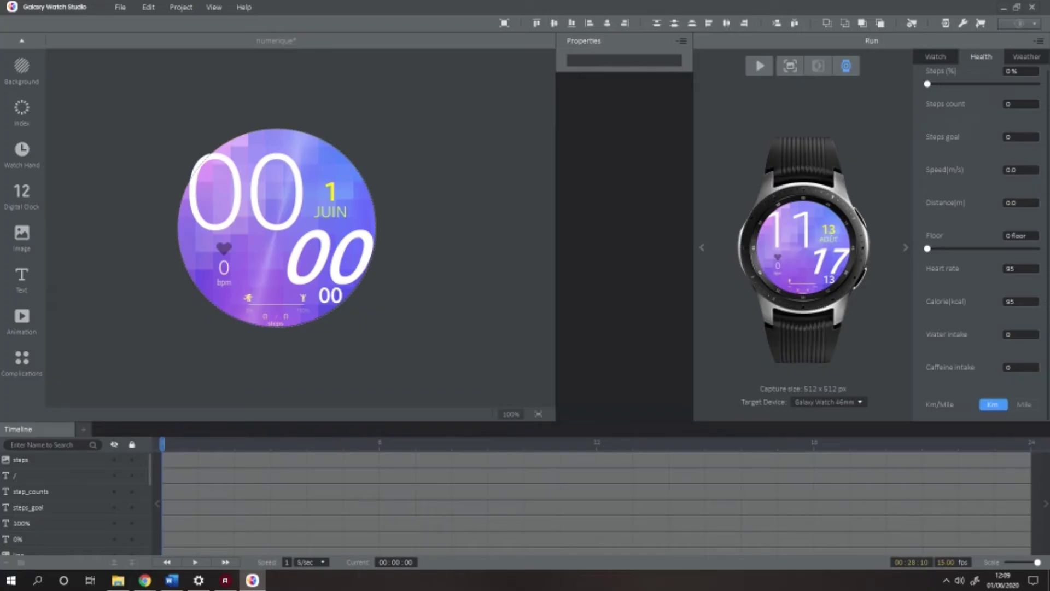
Save the watch face as numerique.gwd in the workspace folder
{"action": "key", "text": "ctrl+s"}
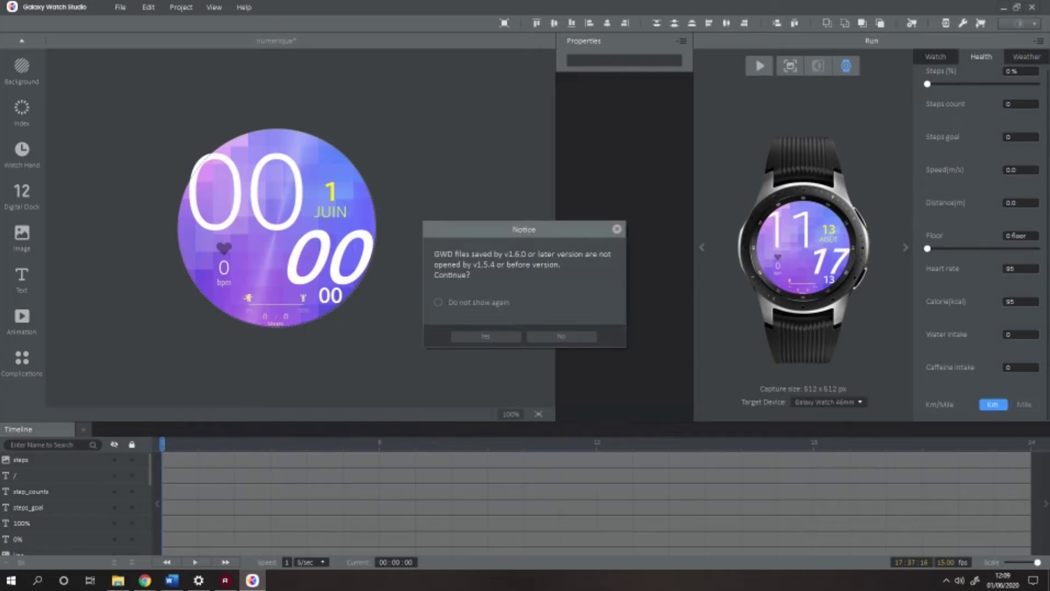
{"action": "key", "text": "Return"}
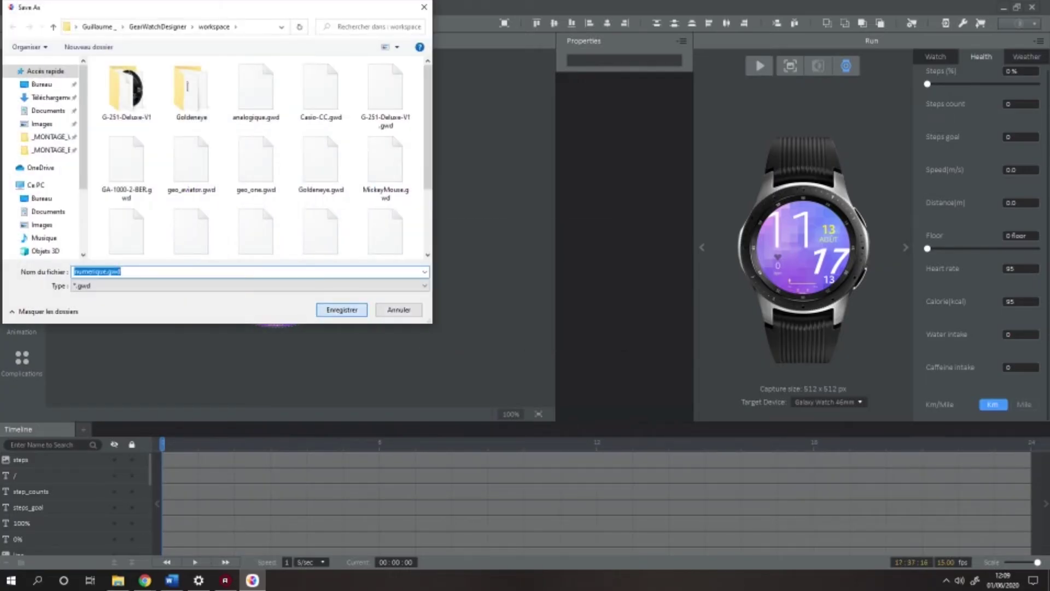
{"action": "key", "text": "Return"}
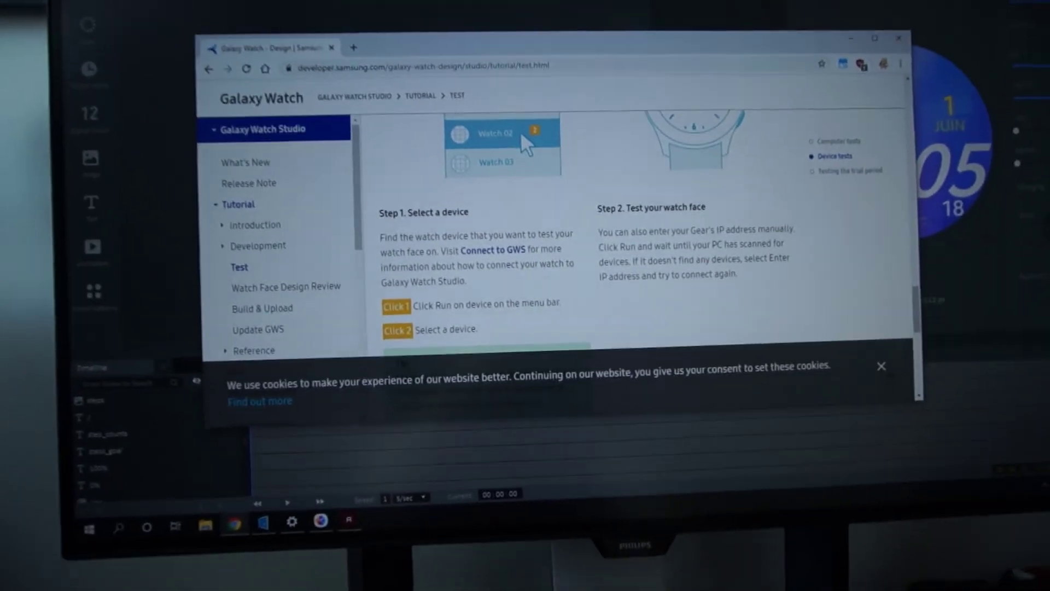
{"action": "scroll", "coordinate": [547, 247], "scroll_direction": "down", "scroll_amount": 15}
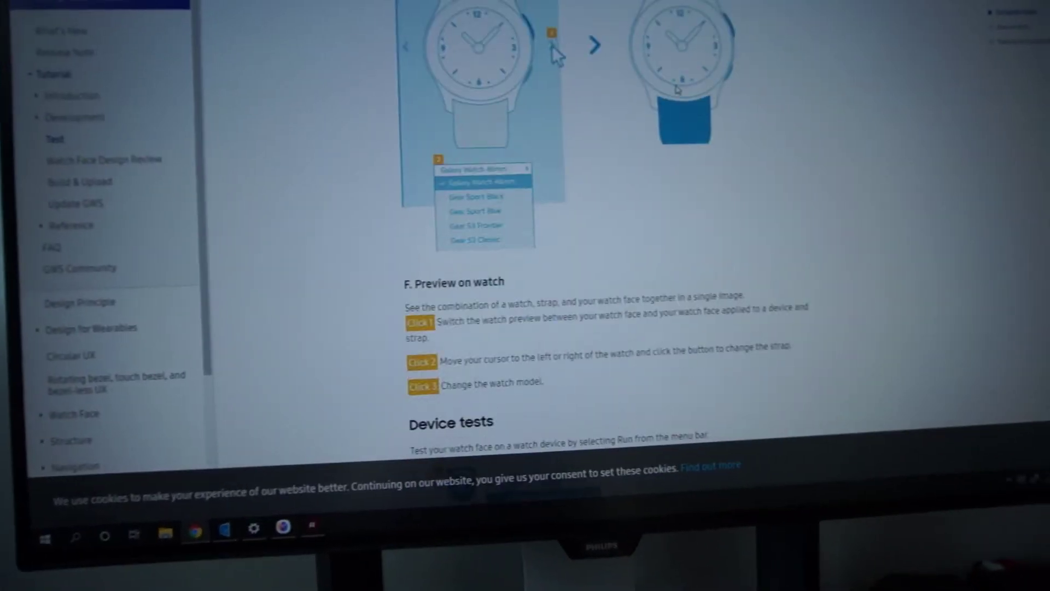
{"action": "scroll", "coordinate": [675, 90], "scroll_direction": "up", "scroll_amount": 5}
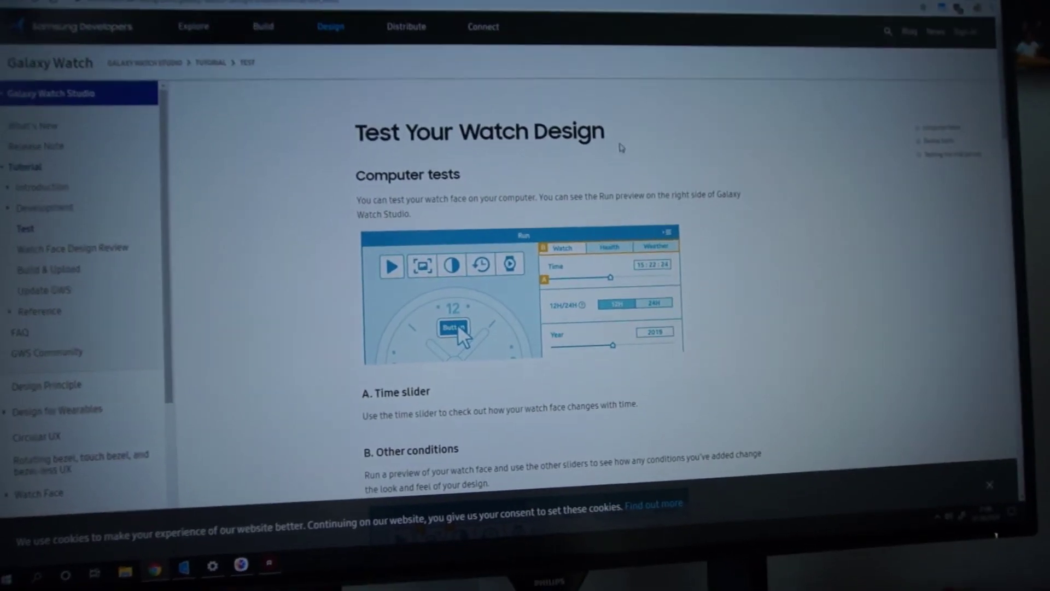
Read the Device tests section of the watch design tutorial, and open the linked Connect to GWS page to examine its Wi-Fi connection instructions
{"action": "scroll", "coordinate": [572, 109], "scroll_direction": "down", "scroll_amount": 10}
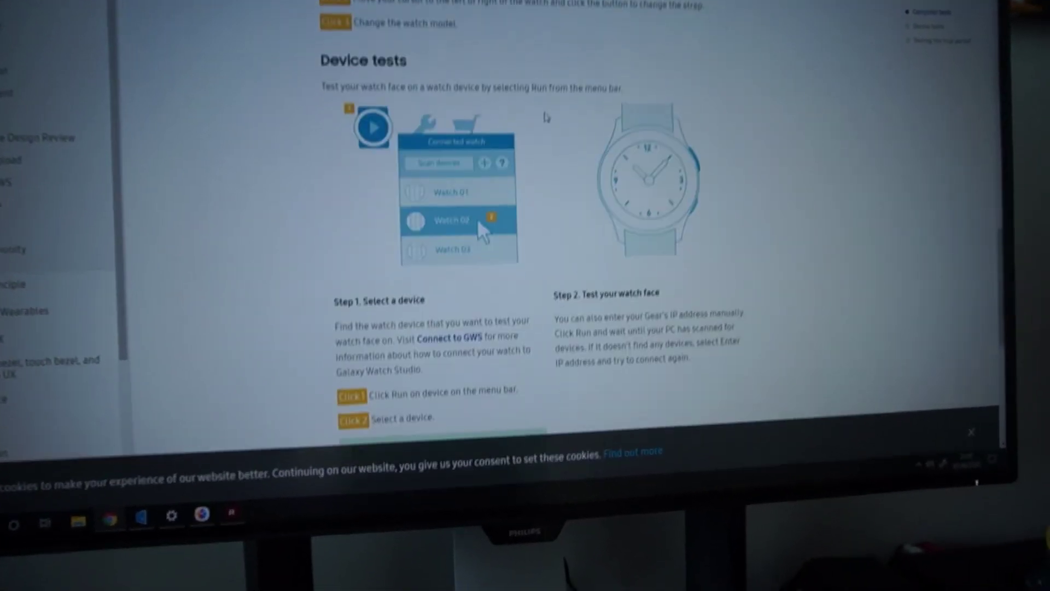
{"action": "scroll", "coordinate": [533, 131], "scroll_direction": "down", "scroll_amount": 2}
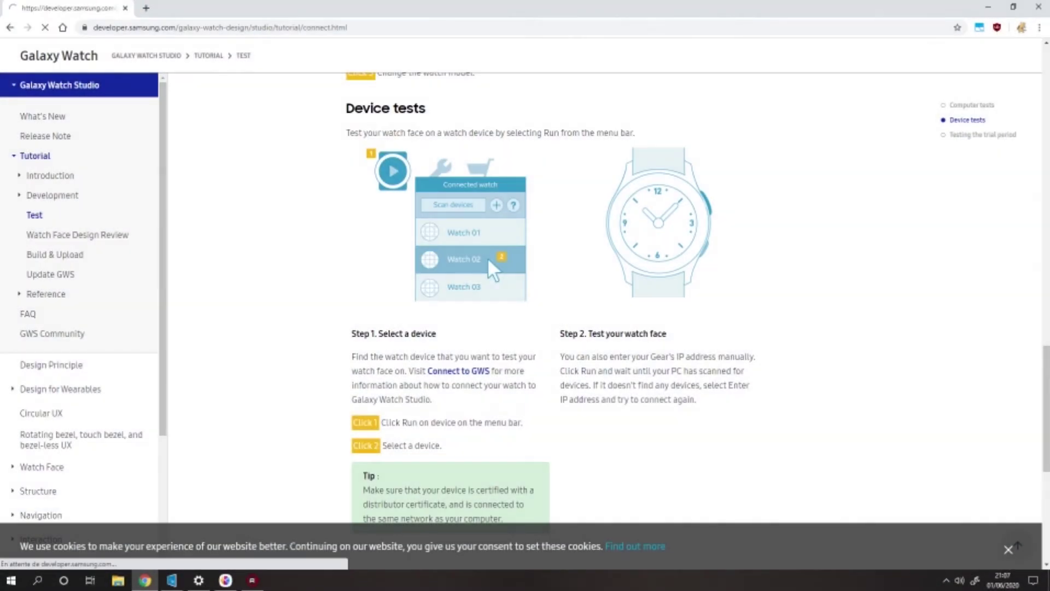
{"action": "left_click", "coordinate": [457, 368]}
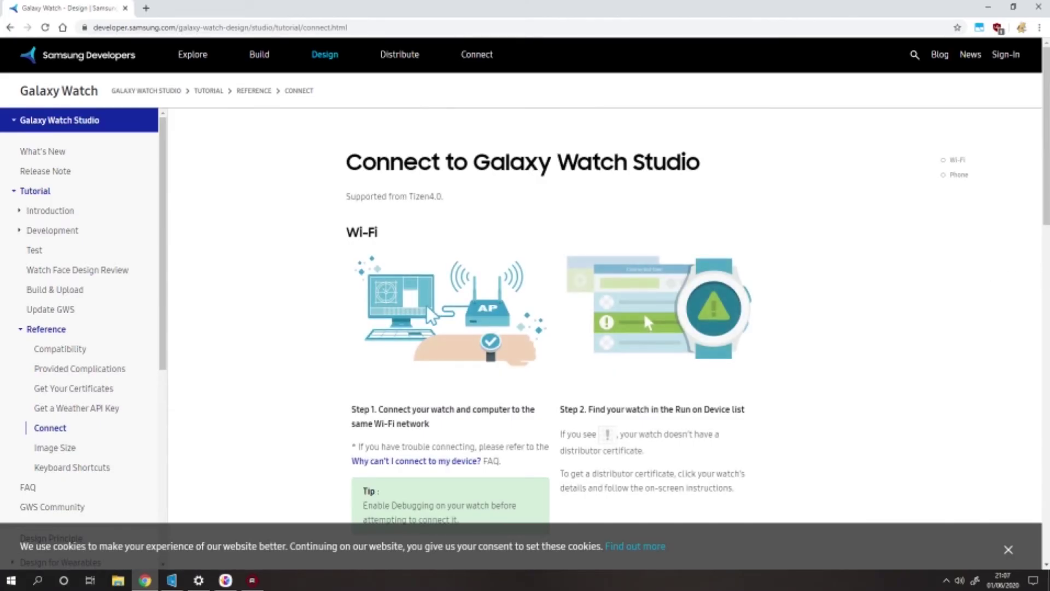
{"action": "scroll", "coordinate": [547, 328], "scroll_direction": "down", "scroll_amount": 3}
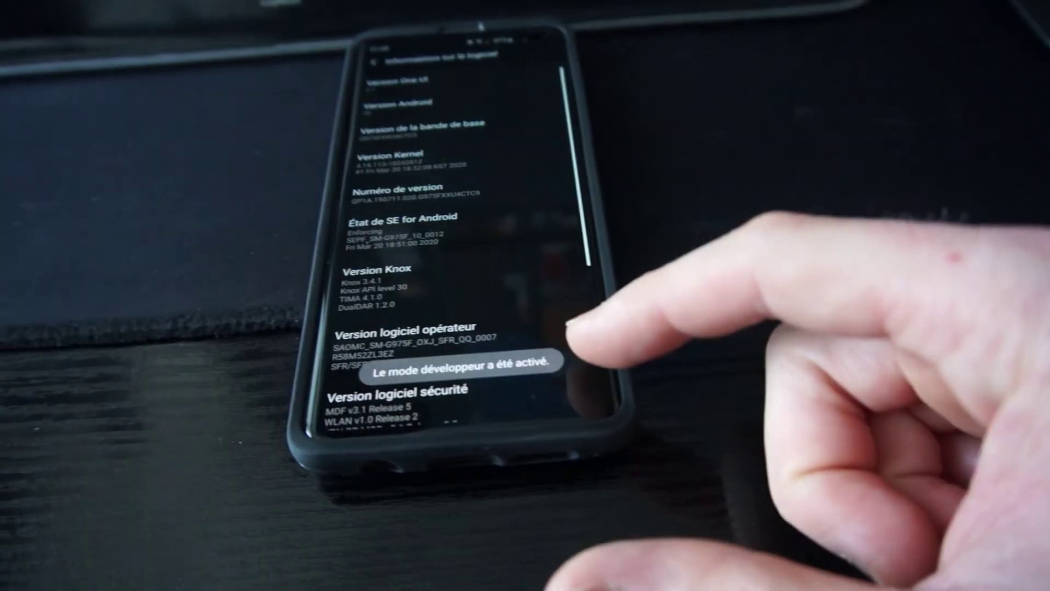
Enable USB debugging (Débogage USB) in the phone's developer options and authorize it
{"action": "key", "text": "Escape"}
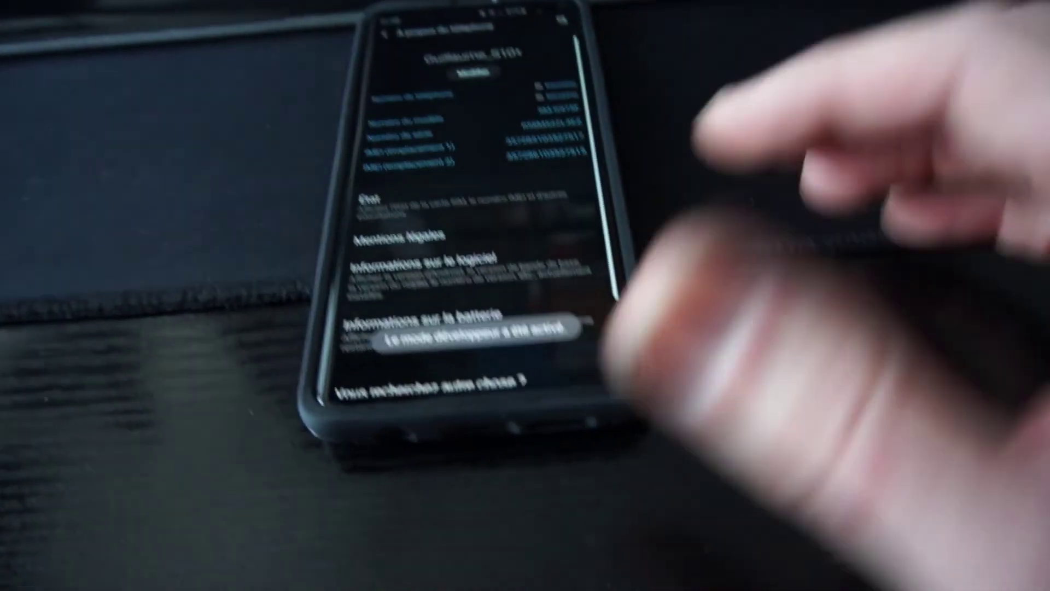
{"action": "key", "text": "Escape"}
{"action": "scroll", "coordinate": [470, 262], "scroll_direction": "down", "scroll_amount": 2}
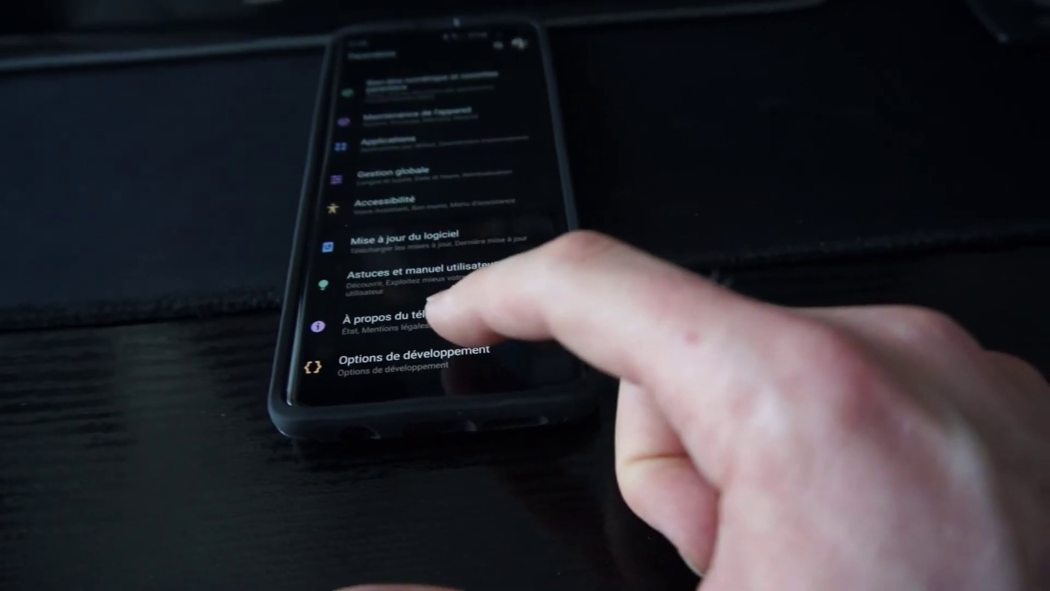
{"action": "left_click", "coordinate": [414, 357]}
{"action": "scroll", "coordinate": [454, 247], "scroll_direction": "down", "scroll_amount": 2}
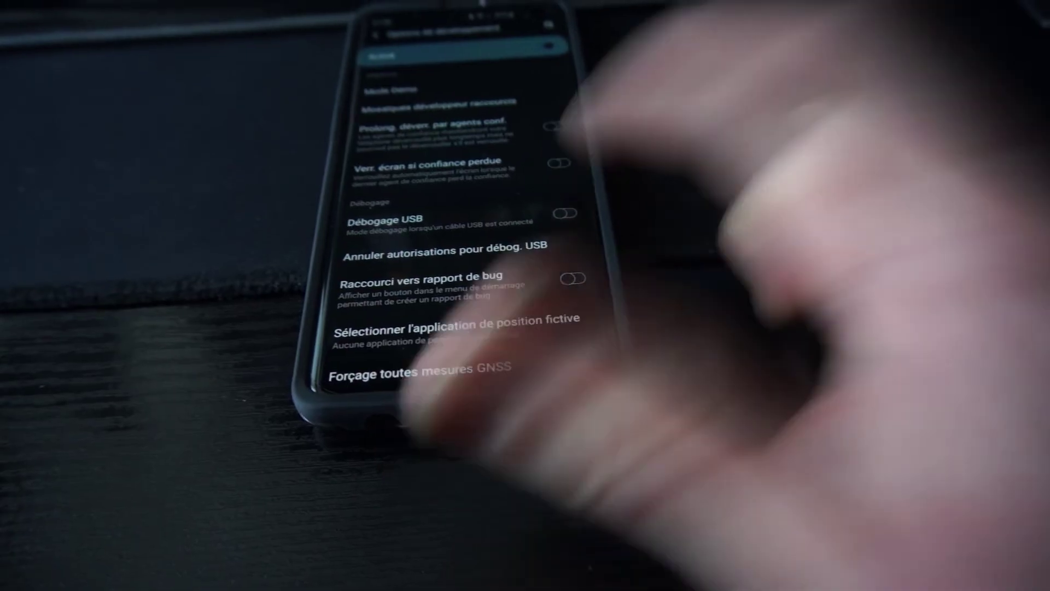
{"action": "left_click", "coordinate": [564, 213]}
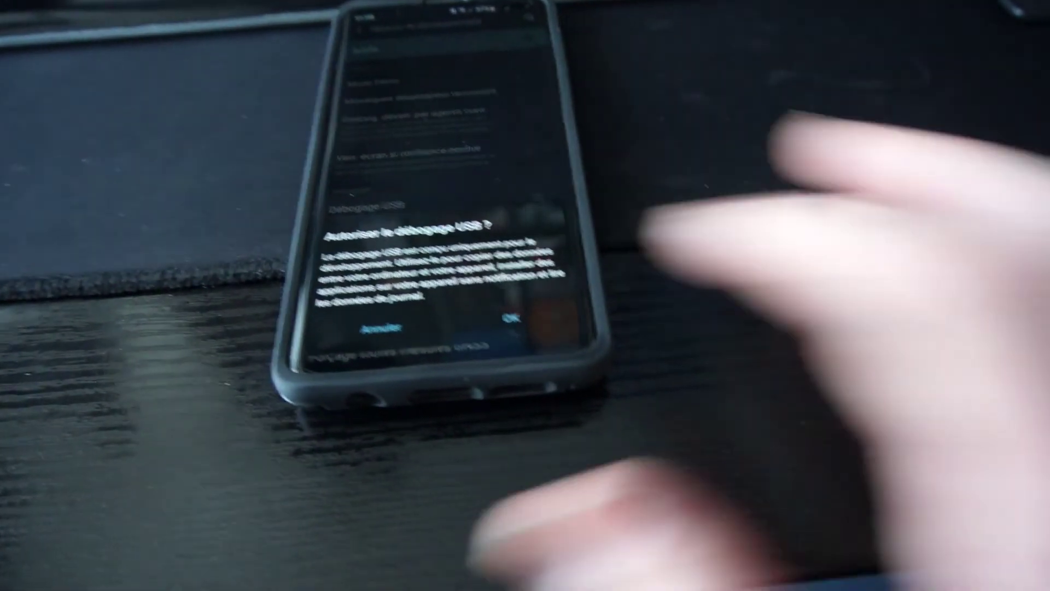
{"action": "left_click", "coordinate": [511, 318]}
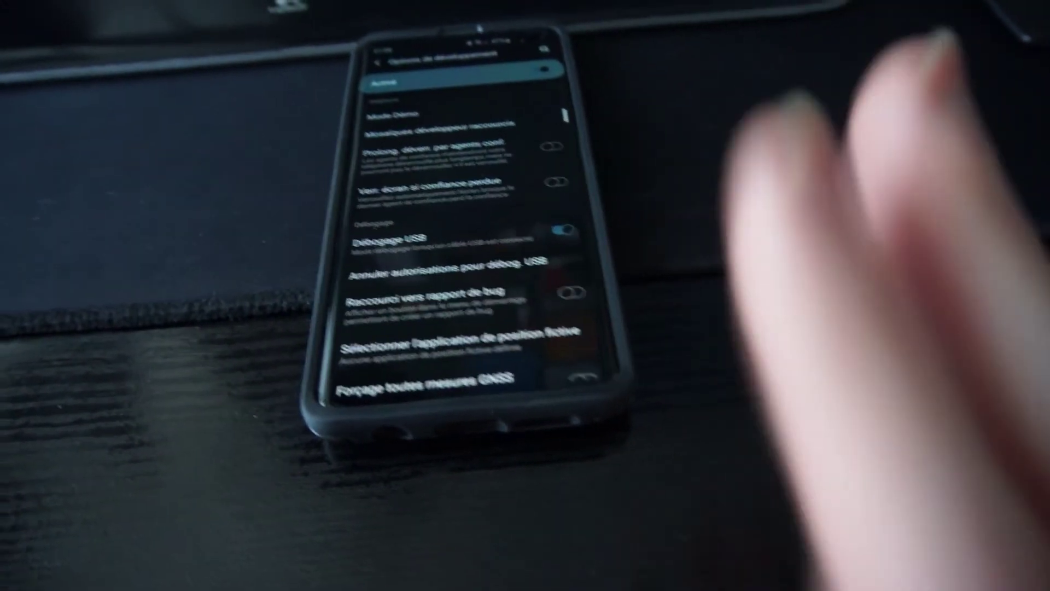
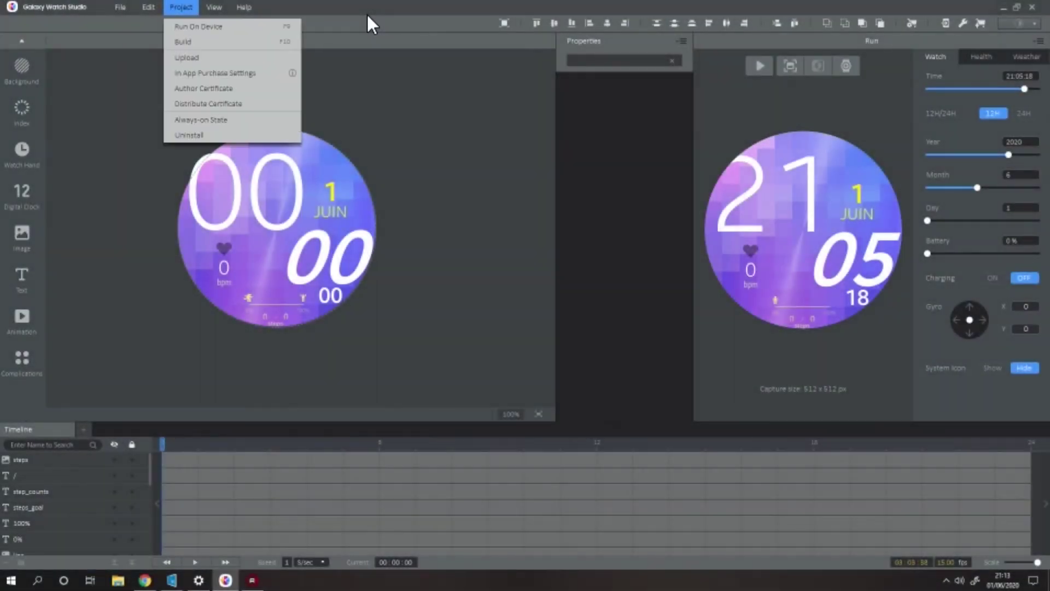
Switch to Galaxy Watch Studio and start an author certificate using the option to generate a new certificate signing request
{"action": "key", "text": "Down"}
{"action": "key", "text": "Down"}
{"action": "key", "text": "Down"}
{"action": "key", "text": "Down"}
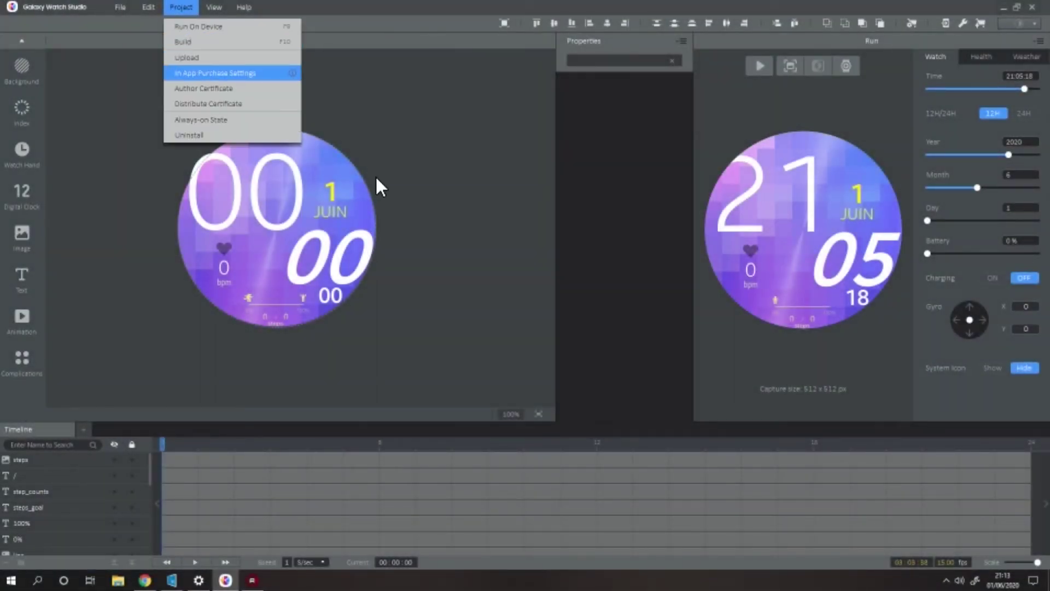
{"action": "key", "text": "Down"}
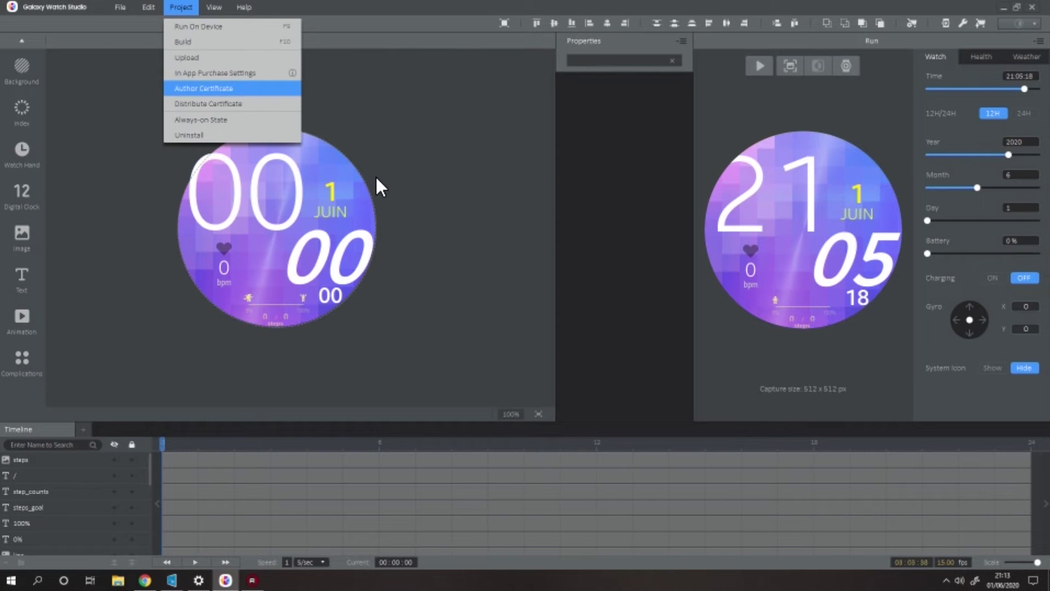
{"action": "key", "text": "Return"}
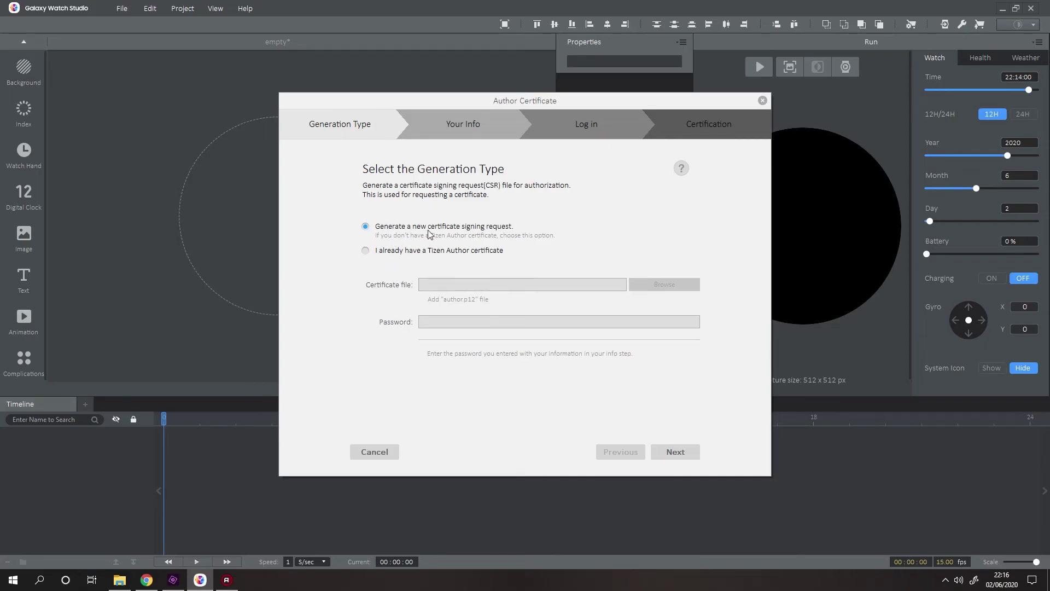
{"action": "left_click", "coordinate": [678, 452]}
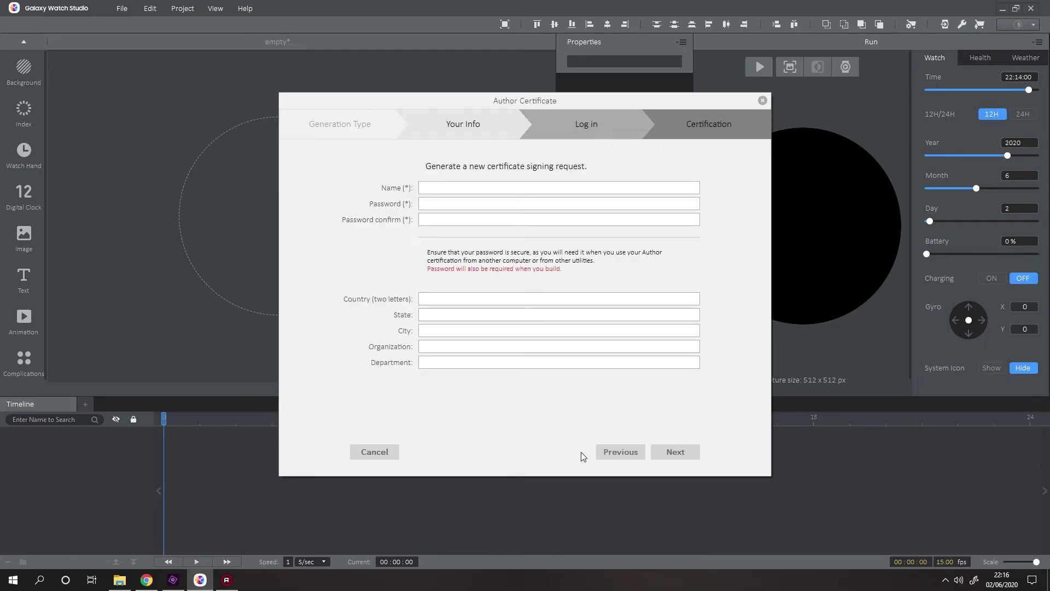
Enter the author's name in the certificate request, and fill in the certificate password and its confirmation
{"action": "left_click", "coordinate": [453, 189]}
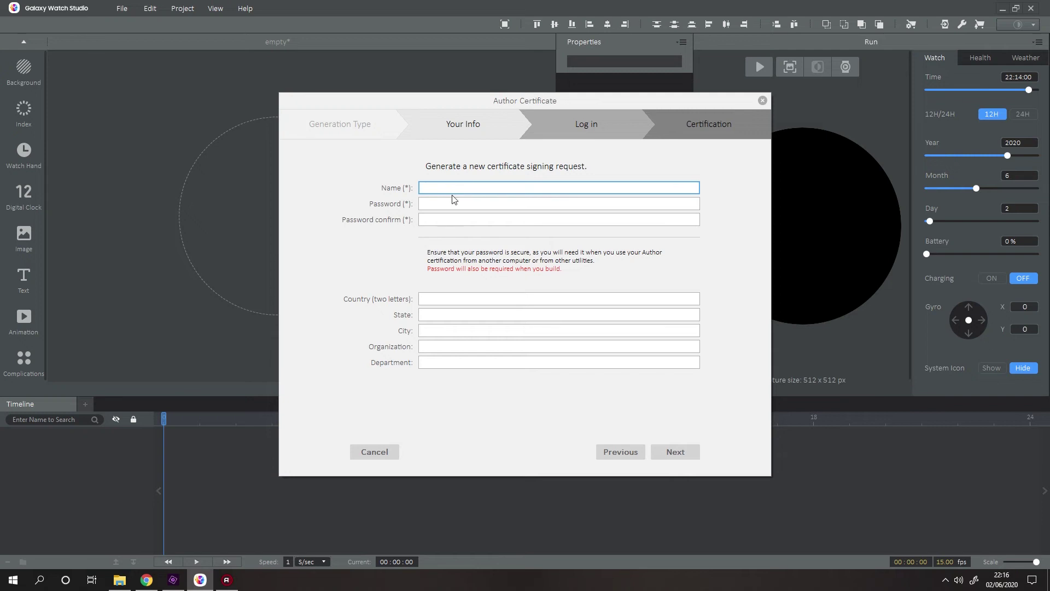
{"action": "type", "text": "G. testé"}
{"action": "left_click", "coordinate": [456, 206]}
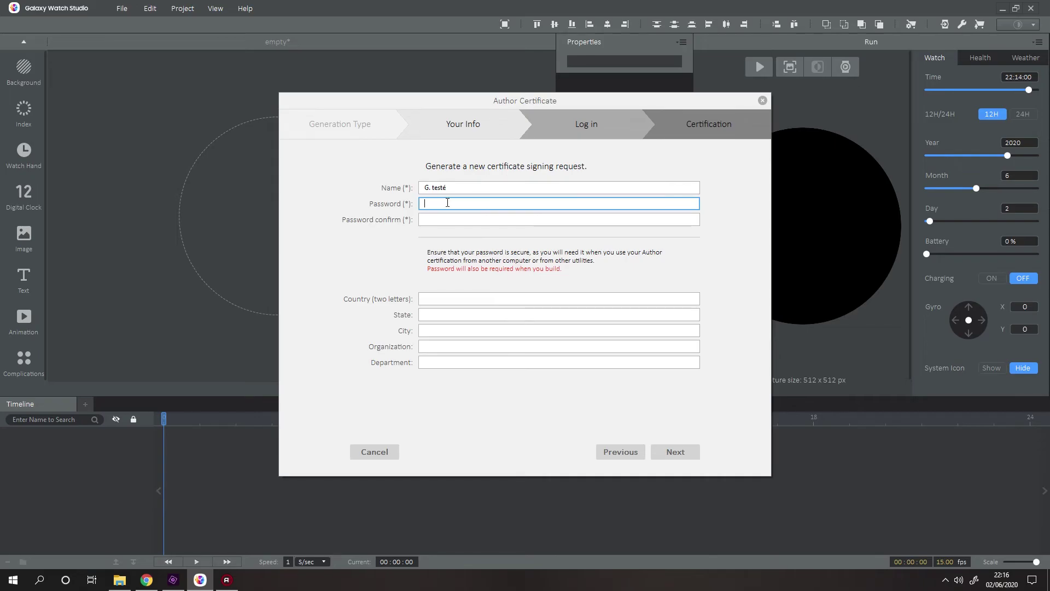
{"action": "type", "text": "•••••"}
{"action": "key", "text": "BackSpace"}
{"action": "key", "text": "BackSpace"}
{"action": "key", "text": "BackSpace"}
{"action": "key", "text": "BackSpace"}
{"action": "type", "text": "••"}
{"action": "key", "text": "BackSpace"}
{"action": "key", "text": "BackSpace"}
{"action": "type", "text": "•••"}
{"action": "key", "text": "ctrl+a"}
{"action": "key", "text": "ctrl+c"}
{"action": "left_click", "coordinate": [433, 218]}
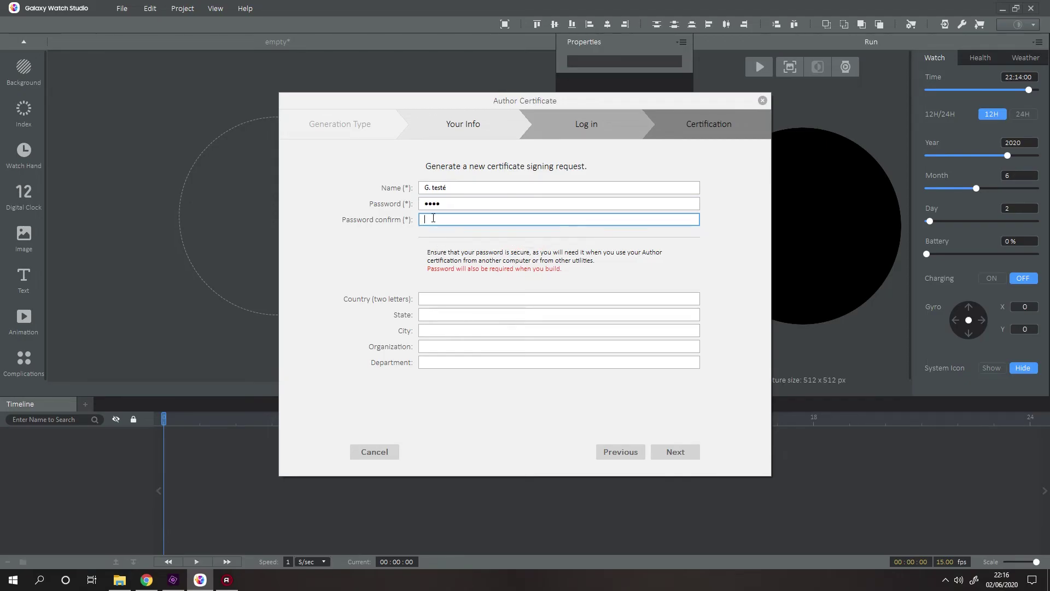
{"action": "type", "text": "••••"}
Set the country to FR and the city to Caen, enter the author's name as organization and department, and proceed to the login stage
{"action": "left_click", "coordinate": [436, 298]}
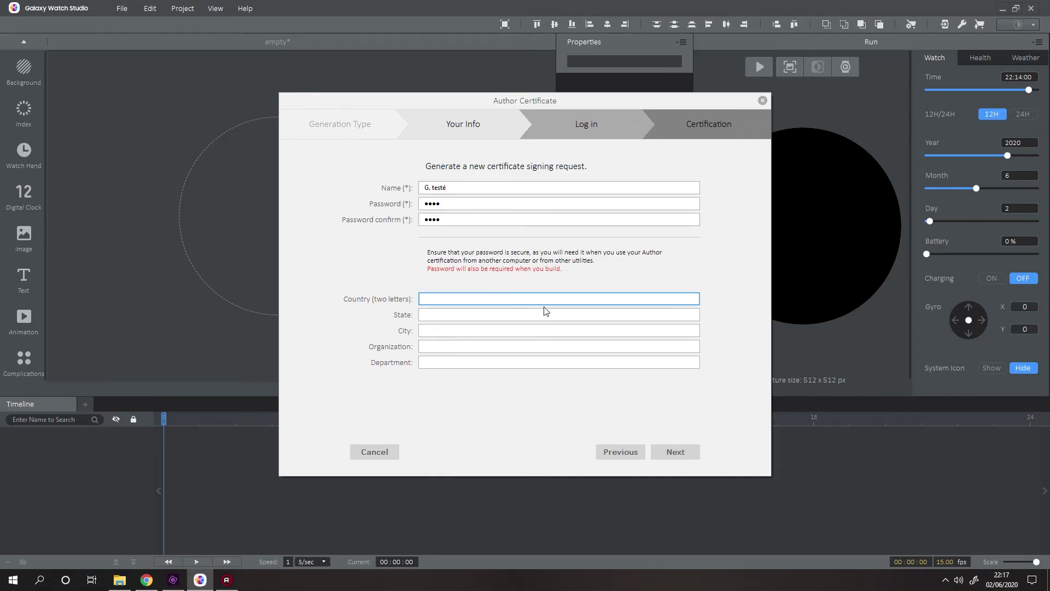
{"action": "type", "text": "FR"}
{"action": "left_click", "coordinate": [468, 314]}
{"action": "left_click", "coordinate": [437, 330]}
{"action": "type", "text": "Caen"}
{"action": "left_click", "coordinate": [439, 345]}
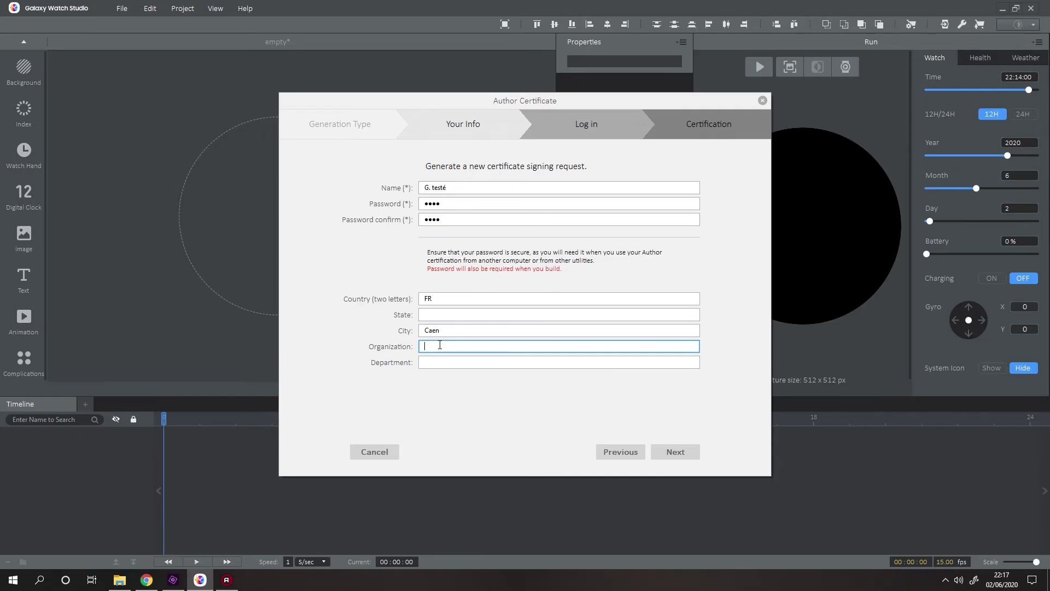
{"action": "type", "text": "G. tes"}
{"action": "left_click_drag", "start_coordinate": [472, 346], "coordinate": [393, 347]}
{"action": "key", "text": "ctrl+c"}
{"action": "left_click", "coordinate": [441, 361]}
{"action": "key", "text": "ctrl+v"}
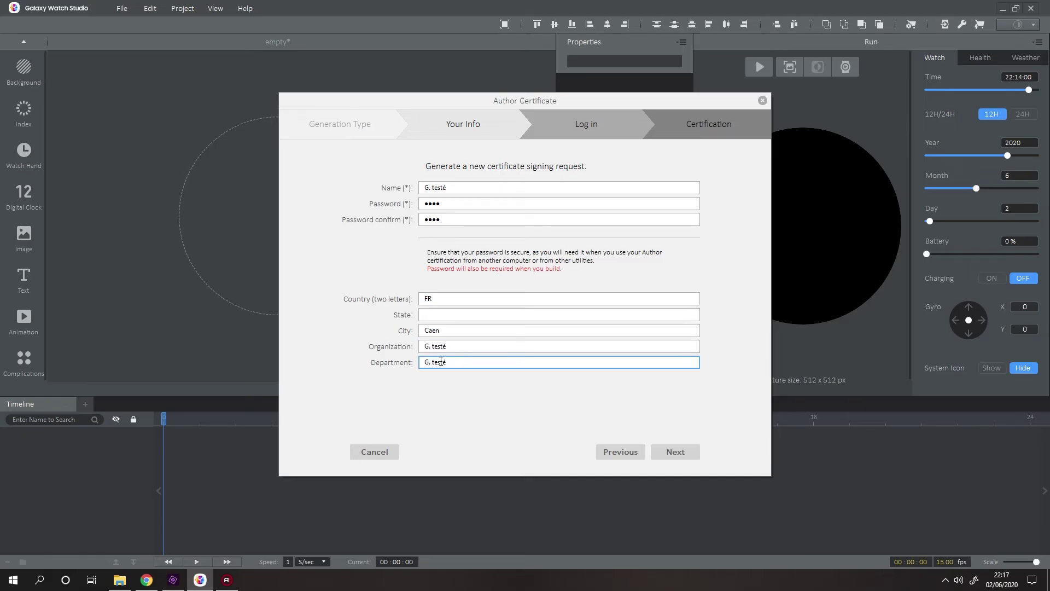
{"action": "left_click", "coordinate": [686, 452]}
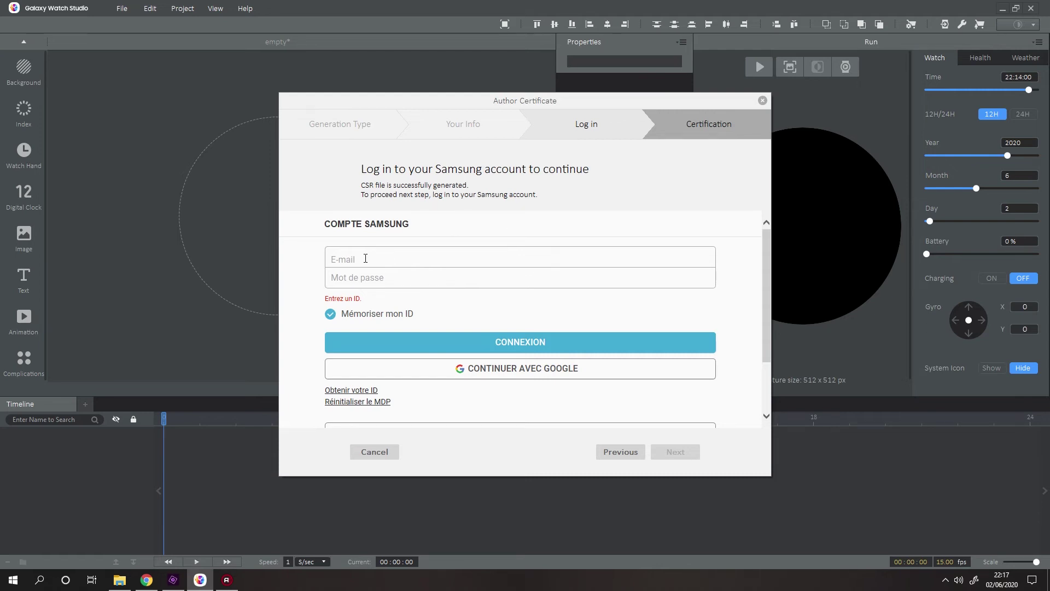
Fill in the Samsung account e-mail and password fields and submit the certificate login
{"action": "left_click", "coordinate": [415, 263]}
{"action": "left_click", "coordinate": [481, 329]}
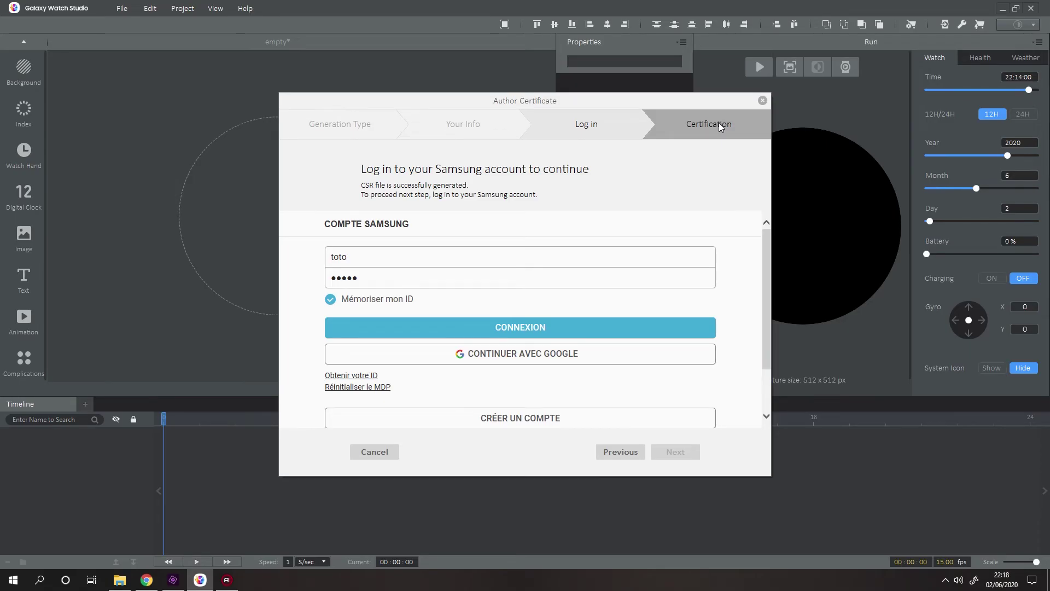
Open the distribute certificate request and examine its Samsung login and connected device ID fields
{"action": "left_click", "coordinate": [182, 9]}
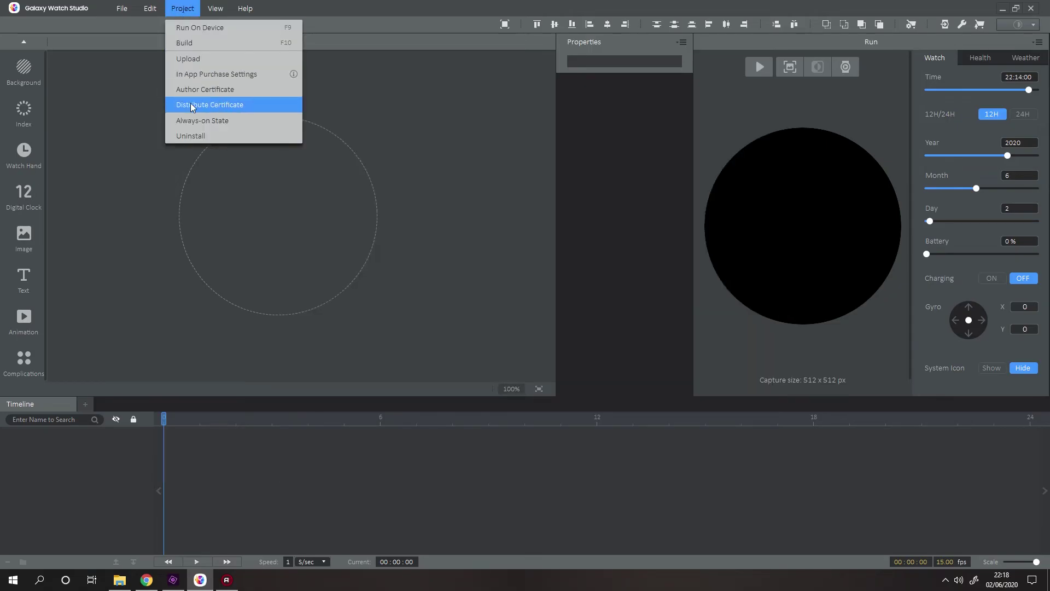
{"action": "left_click", "coordinate": [209, 104]}
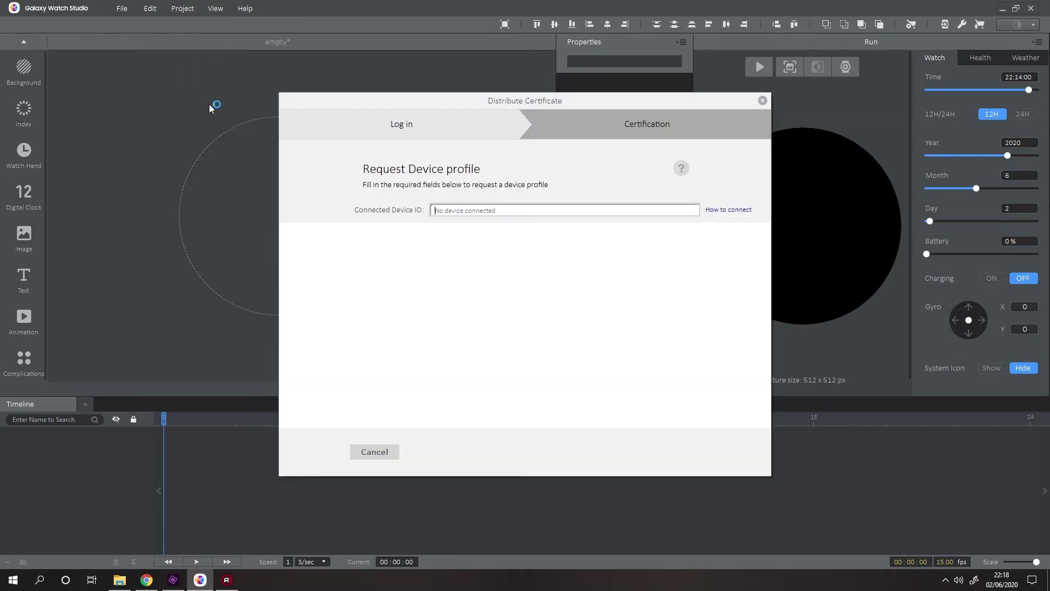
{"action": "left_click", "coordinate": [400, 293]}
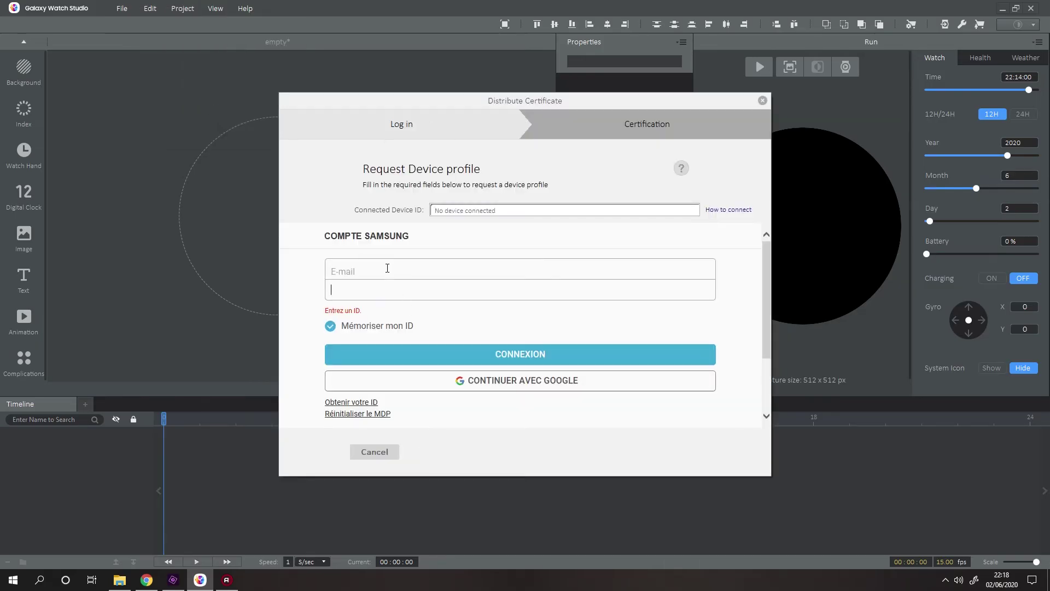
{"action": "left_click", "coordinate": [668, 210]}
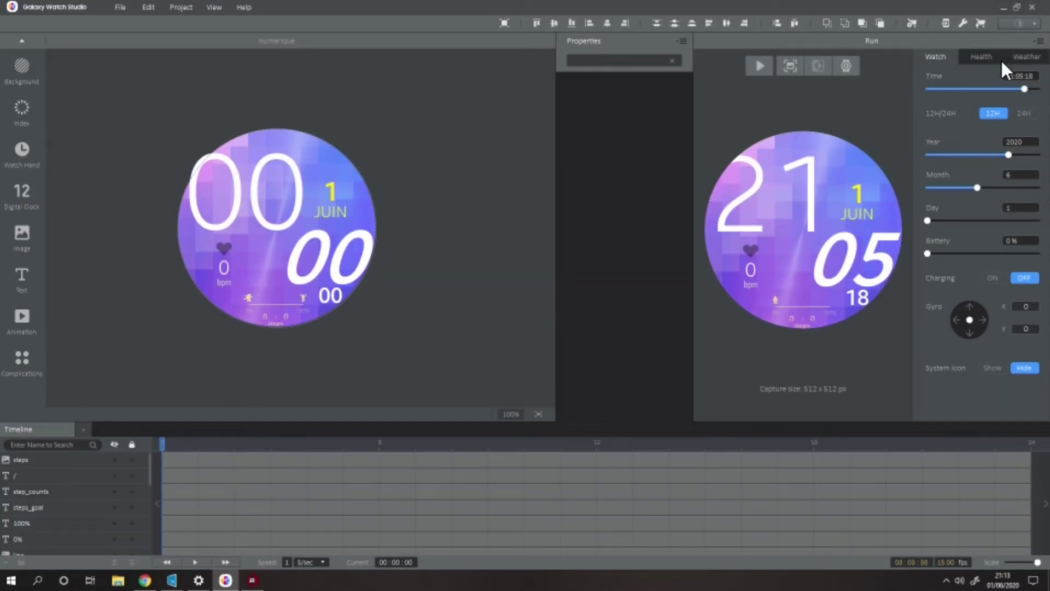
Bring up the connected watch list with Run On Device for the numerique face and acknowledge the battery drain notice
{"action": "left_click", "coordinate": [181, 7]}
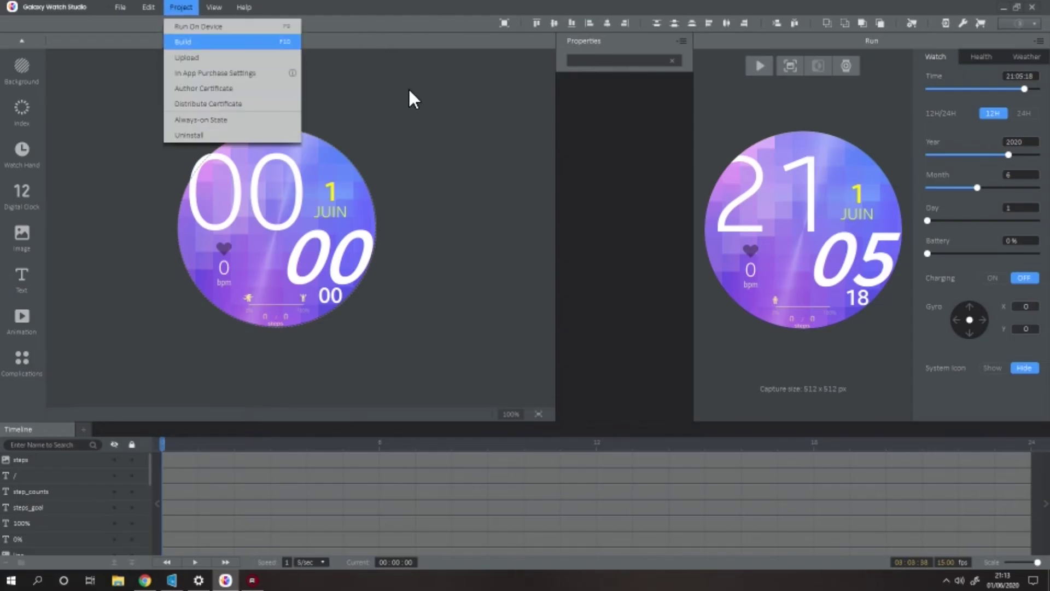
{"action": "key", "text": "Down"}
{"action": "key", "text": "Up"}
{"action": "key", "text": "Up"}
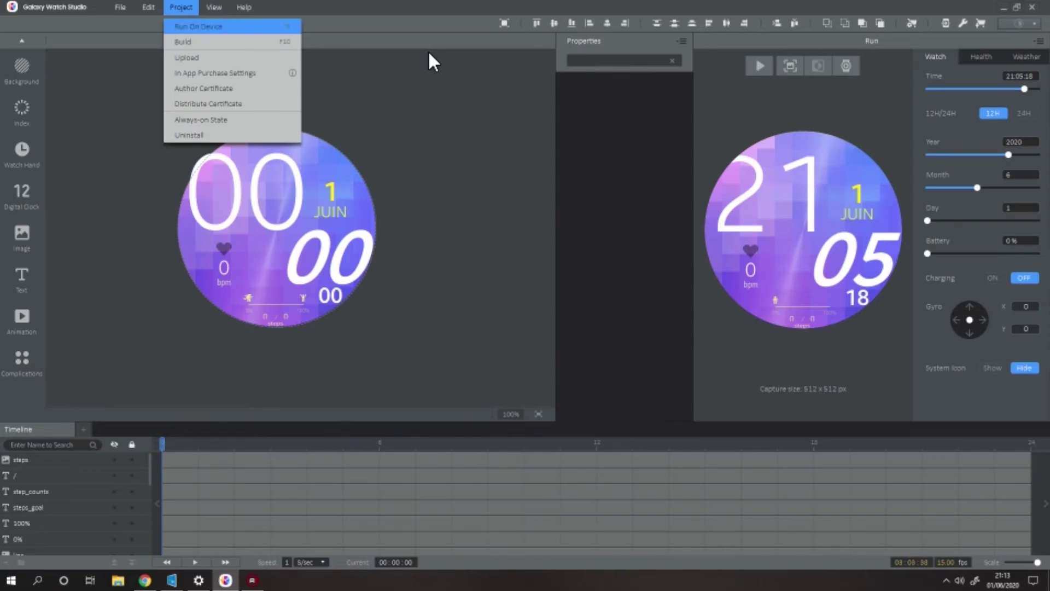
{"action": "key", "text": "Return"}
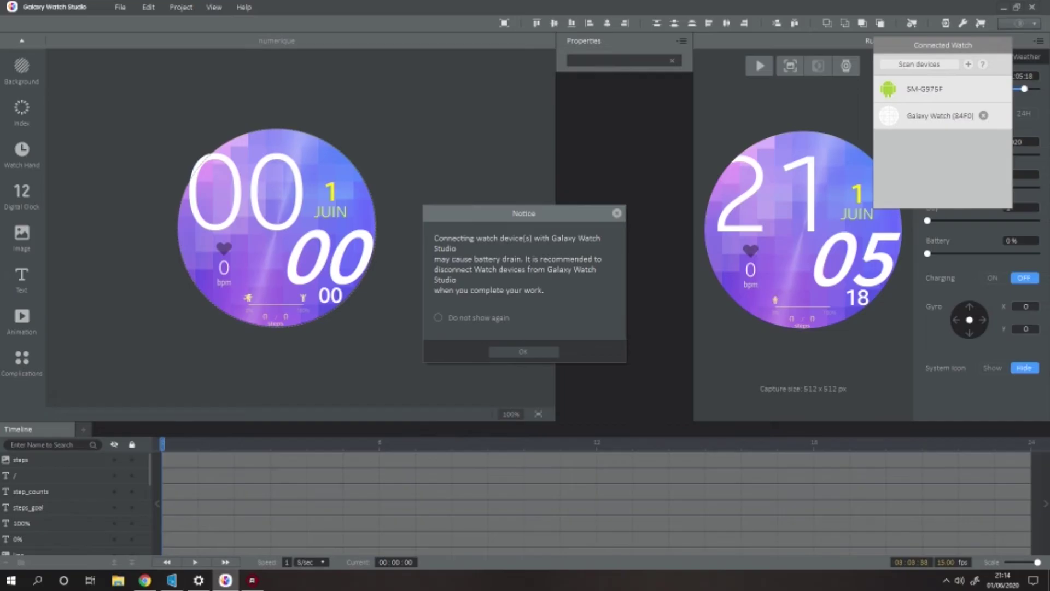
{"action": "left_click", "coordinate": [523, 351]}
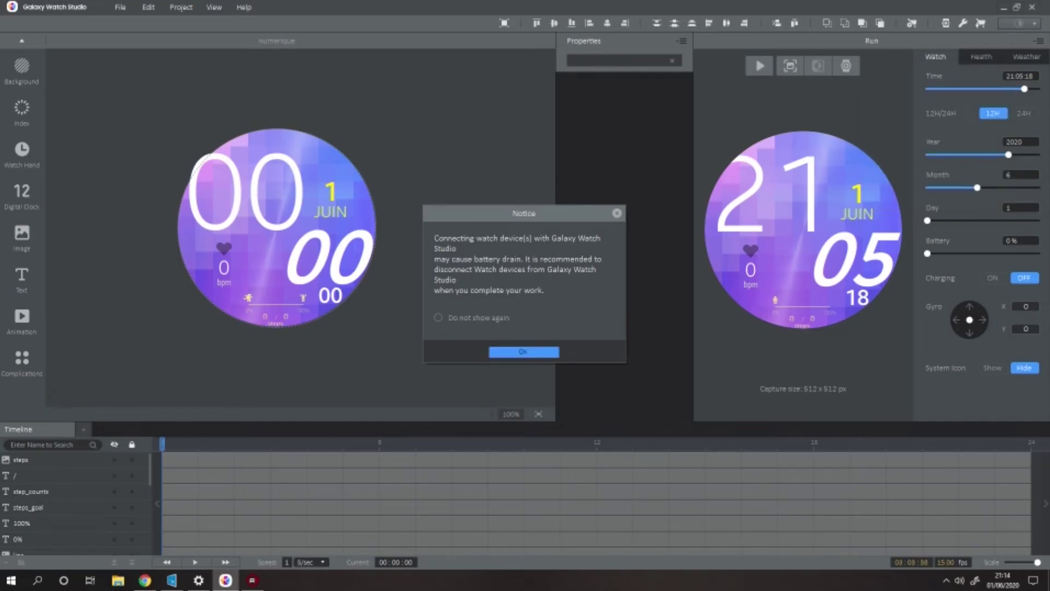
Run the numerique watch face on the connected Galaxy Watch
{"action": "left_click", "coordinate": [183, 8]}
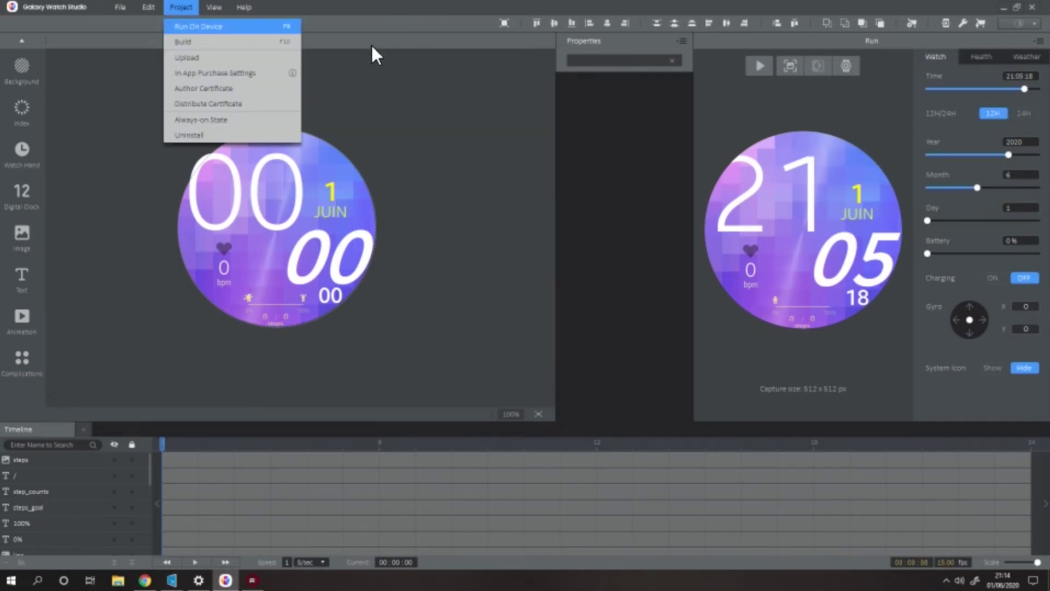
{"action": "left_click", "coordinate": [189, 26]}
{"action": "left_click", "coordinate": [934, 116]}
{"action": "left_click", "coordinate": [941, 115]}
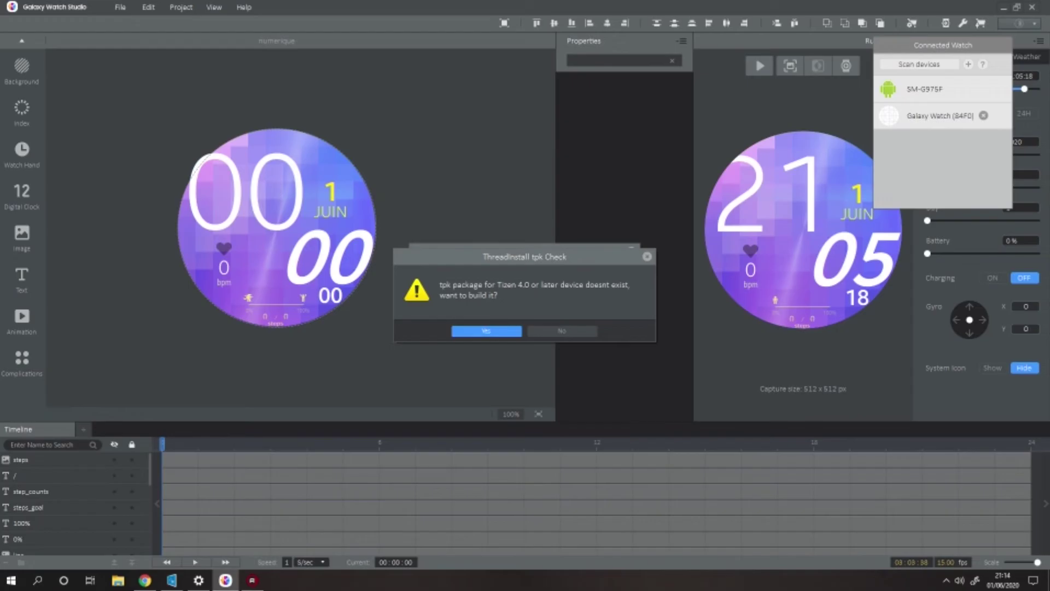
Build the missing tpk package for Tizen 4.0 or later, generating the low-power Always-on Display version of the face
{"action": "left_click", "coordinate": [487, 331]}
{"action": "left_click", "coordinate": [485, 347]}
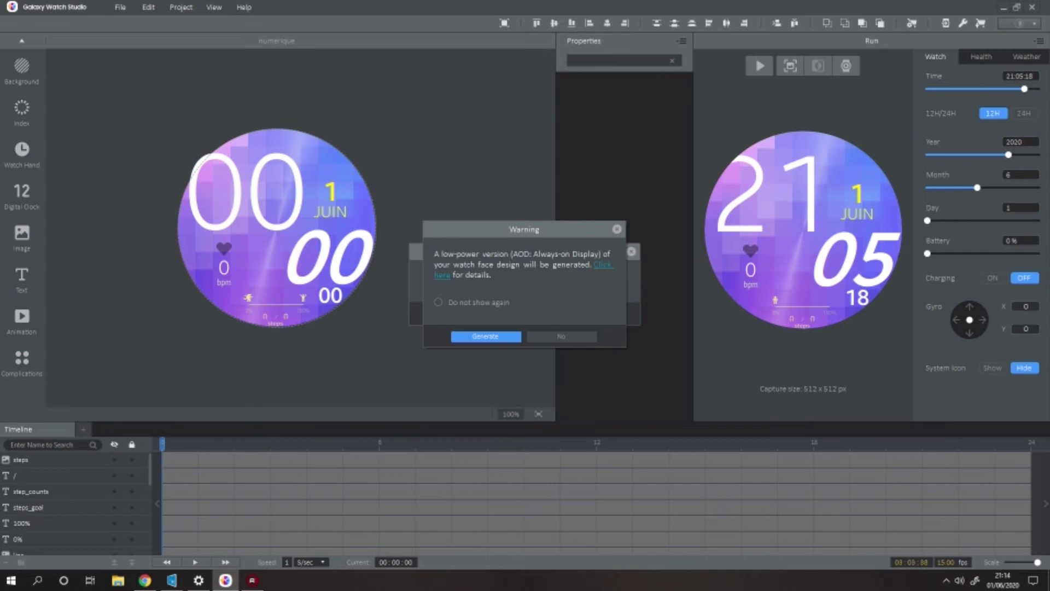
{"action": "key", "text": "Tab"}
{"action": "key", "text": "Return"}
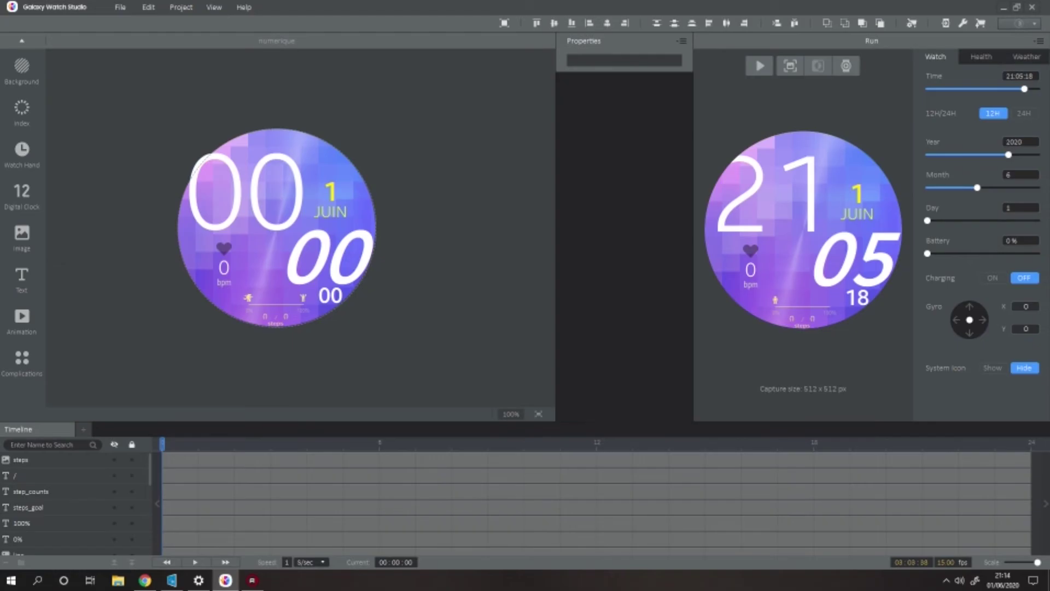
Run the numerique face on the connected Galaxy Watch and agree to build its missing tpk package for Tizen 4.0 or later
{"action": "key", "text": "alt+p"}
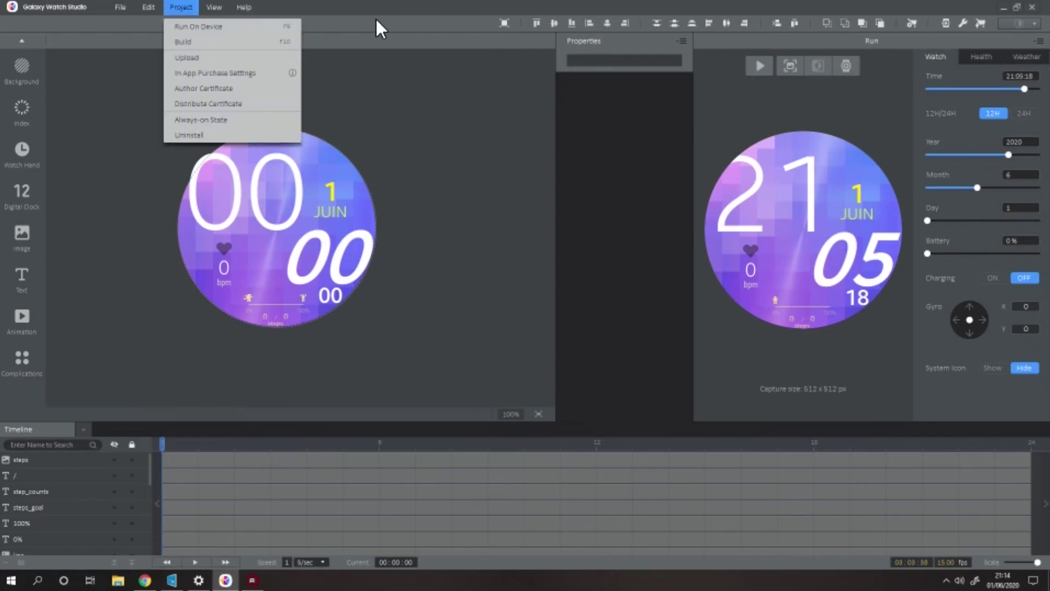
{"action": "left_click", "coordinate": [179, 25]}
{"action": "left_click", "coordinate": [940, 116]}
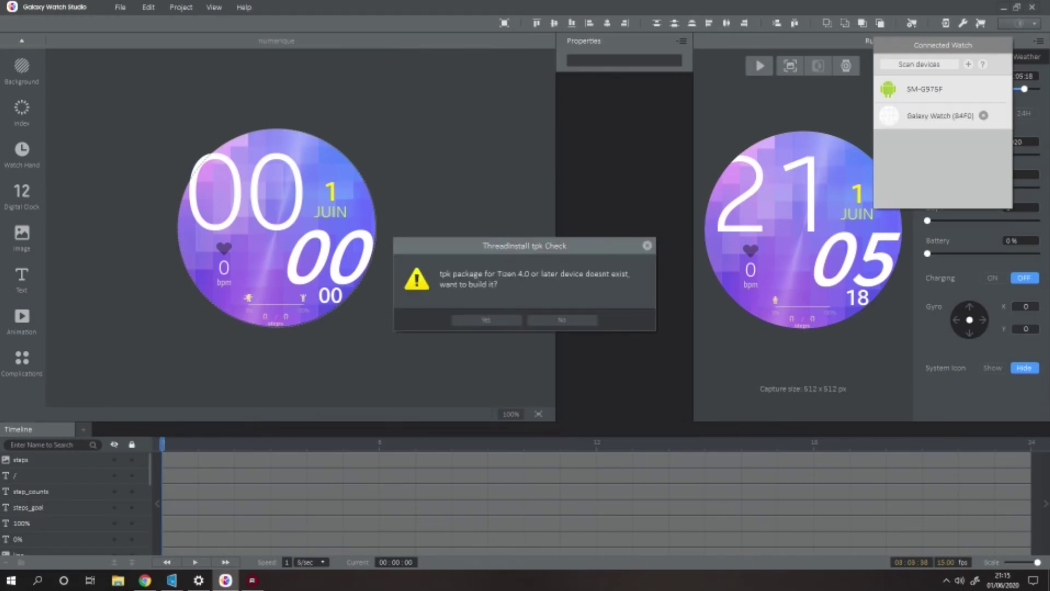
{"action": "key", "text": "Return"}
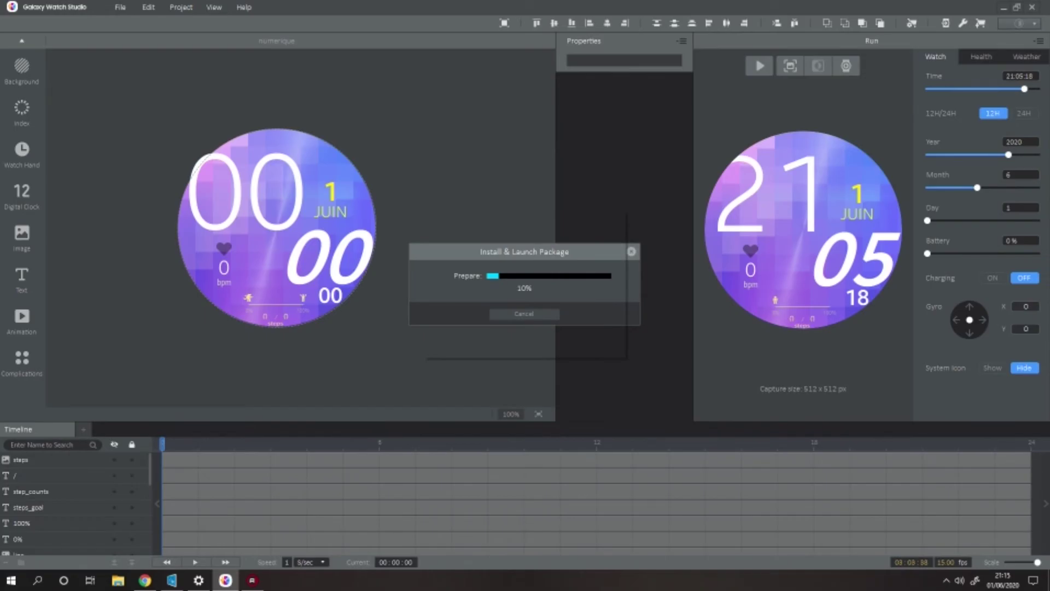
{"action": "key", "text": "Return"}
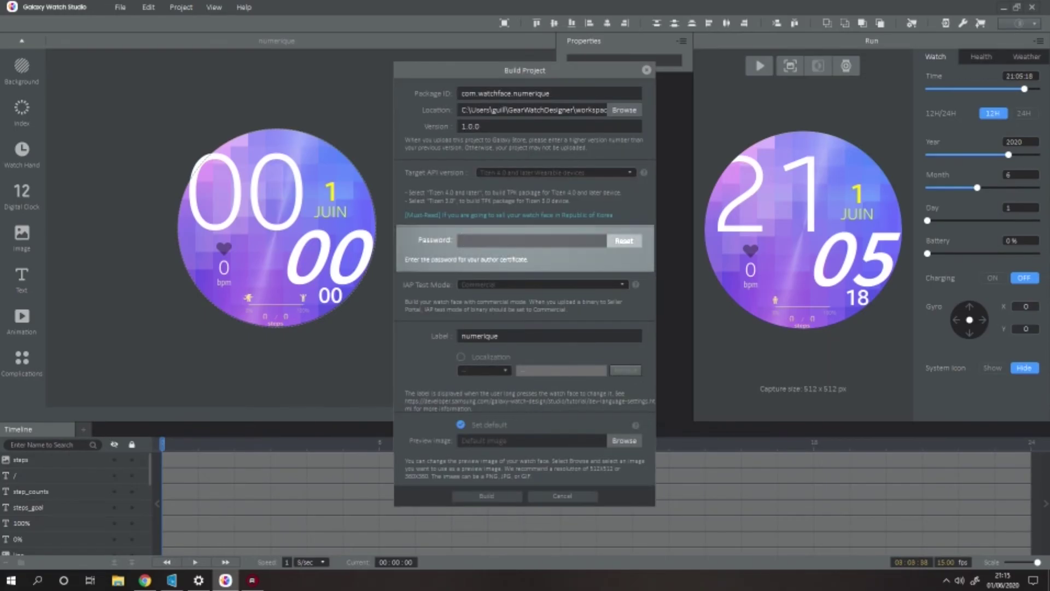
Fill in the author certificate password and build the numerique project
{"action": "right_click", "coordinate": [500, 241]}
{"action": "left_click", "coordinate": [547, 284]}
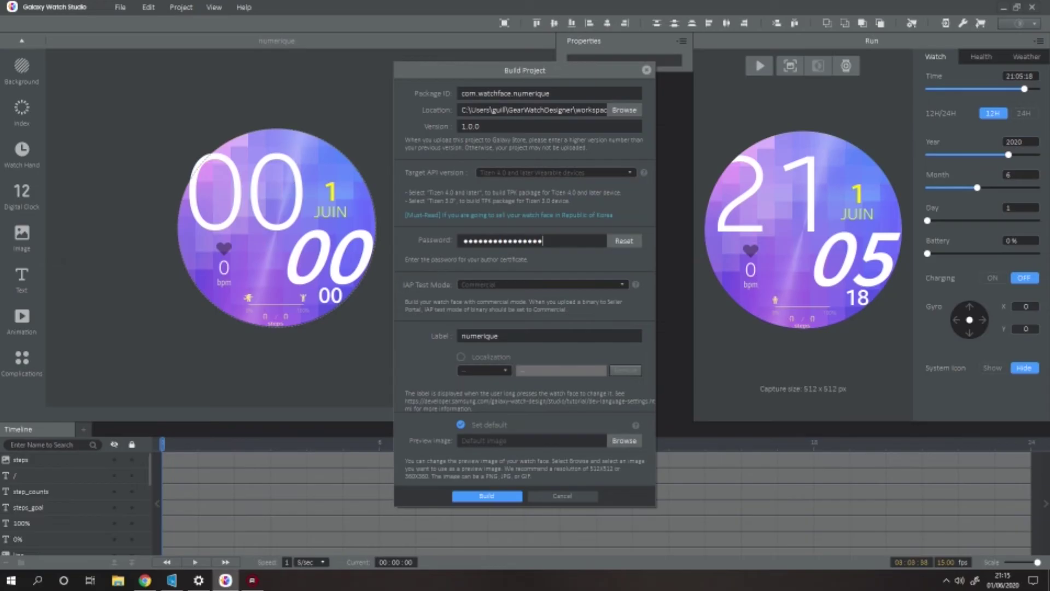
{"action": "left_click", "coordinate": [487, 496]}
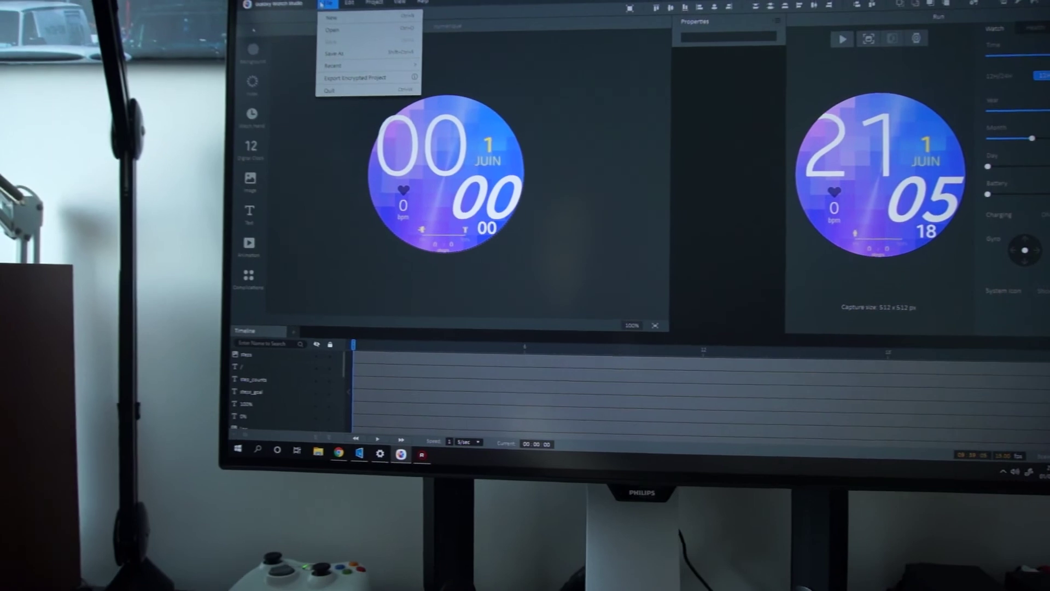
Open the analogique watch face project and run it on the connected Galaxy Watch
{"action": "left_click", "coordinate": [331, 35]}
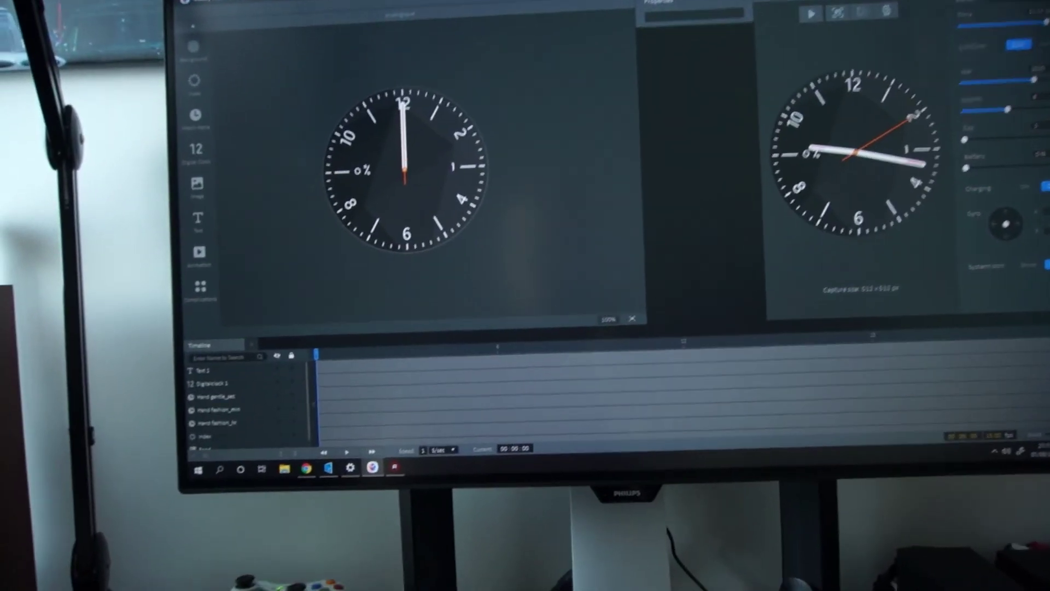
{"action": "left_click", "coordinate": [958, 2]}
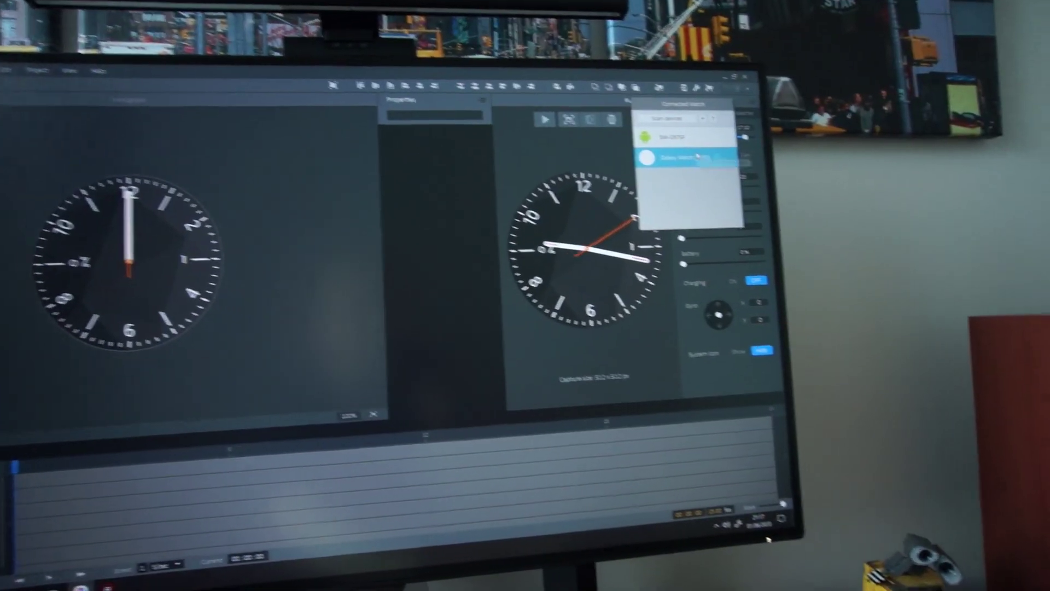
{"action": "left_click", "coordinate": [707, 134]}
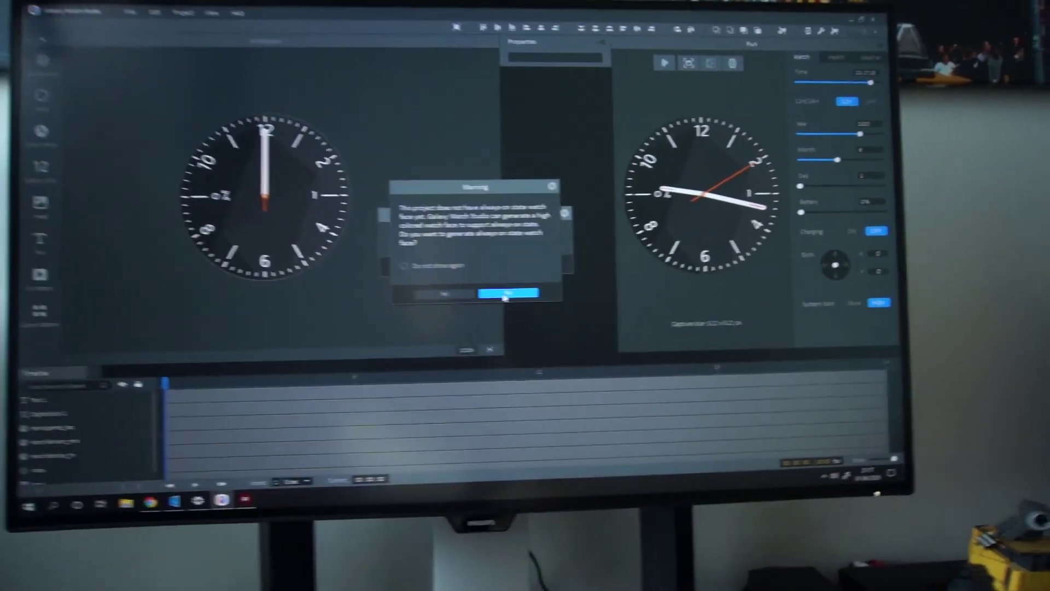
Generate the always-on state watch face for analogique and build the project with the default preview image
{"action": "left_click", "coordinate": [479, 293]}
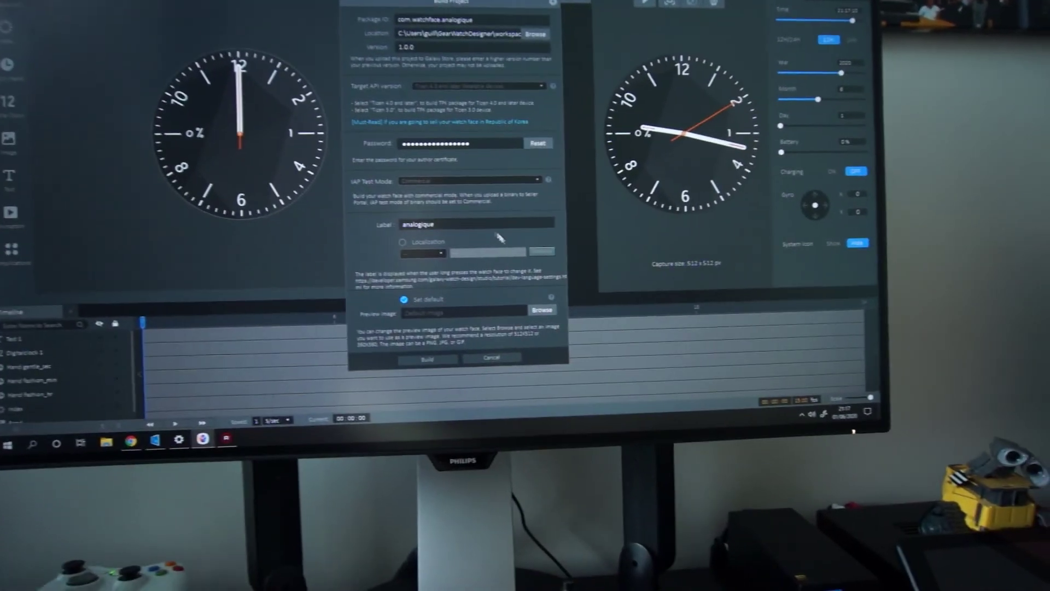
{"action": "left_click", "coordinate": [471, 374]}
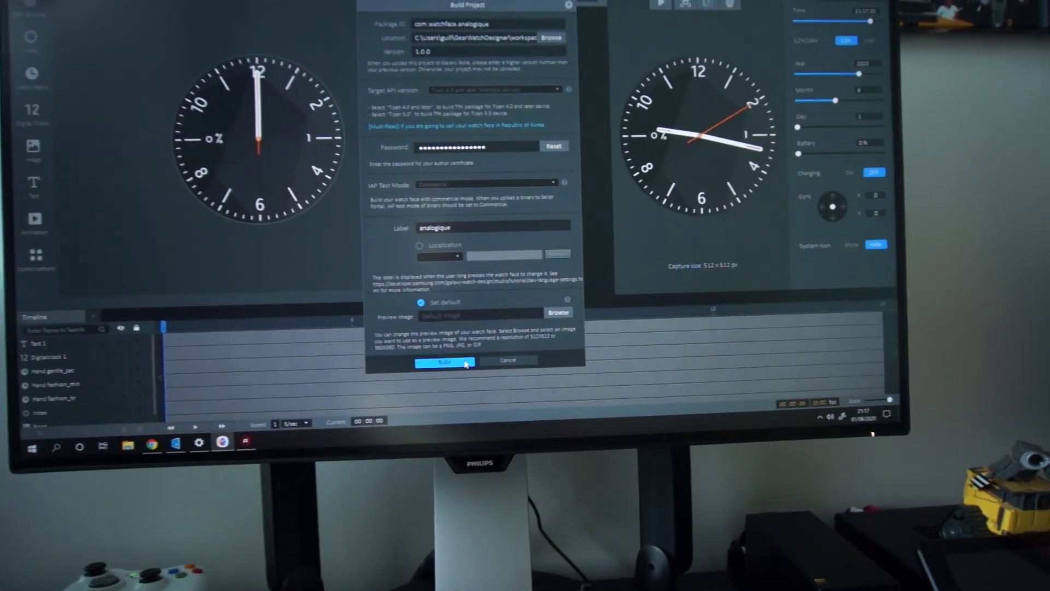